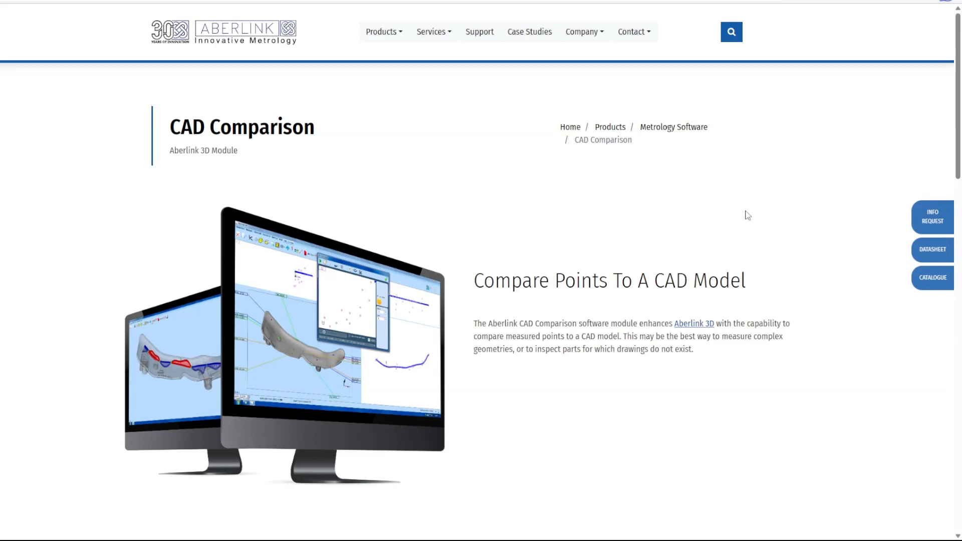
# Read through the Aberlink web page describing the CAD Comparison module
pyautogui.scroll(-5, 748, 215)
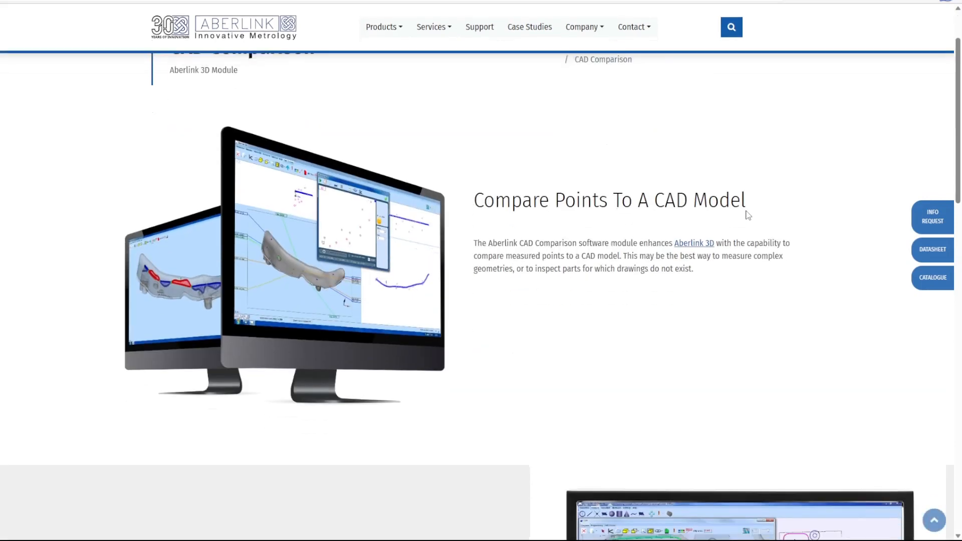
pyautogui.scroll(-5, 747, 215)
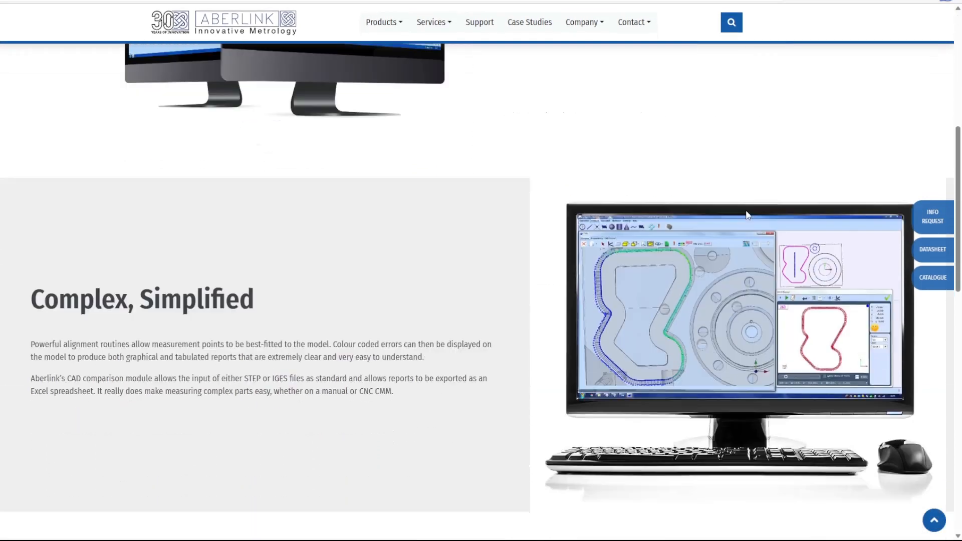
pyautogui.scroll(-2, 747, 215)
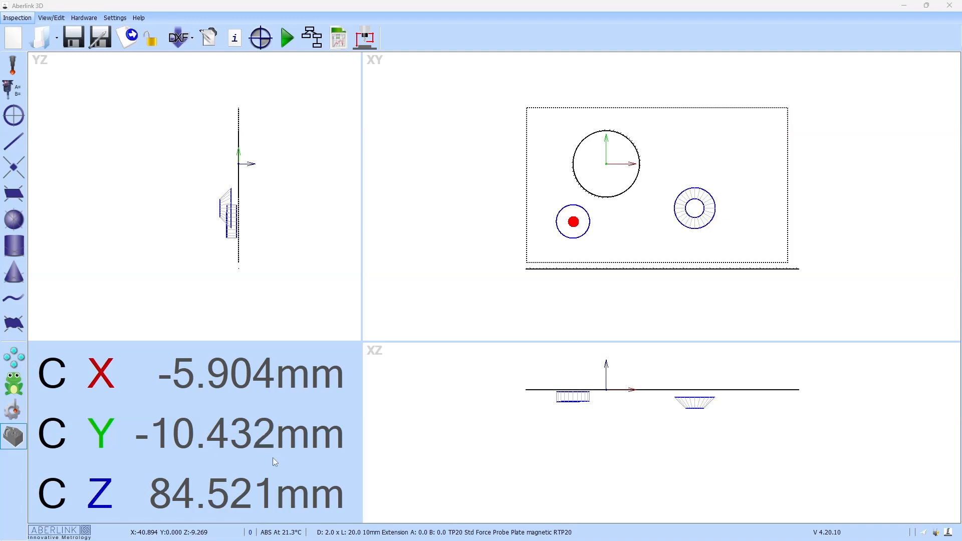
# Switch to Aberlink 3D, open the CAD window, dock it into the main view layout and enlarge its pane
pyautogui.click(13, 436)
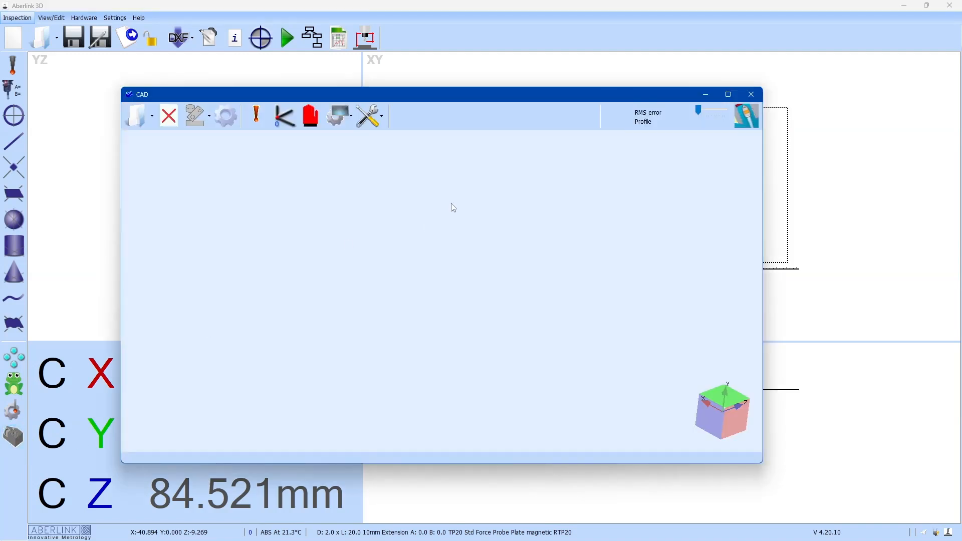
pyautogui.moveTo(475, 100); pyautogui.dragTo(496, 94)
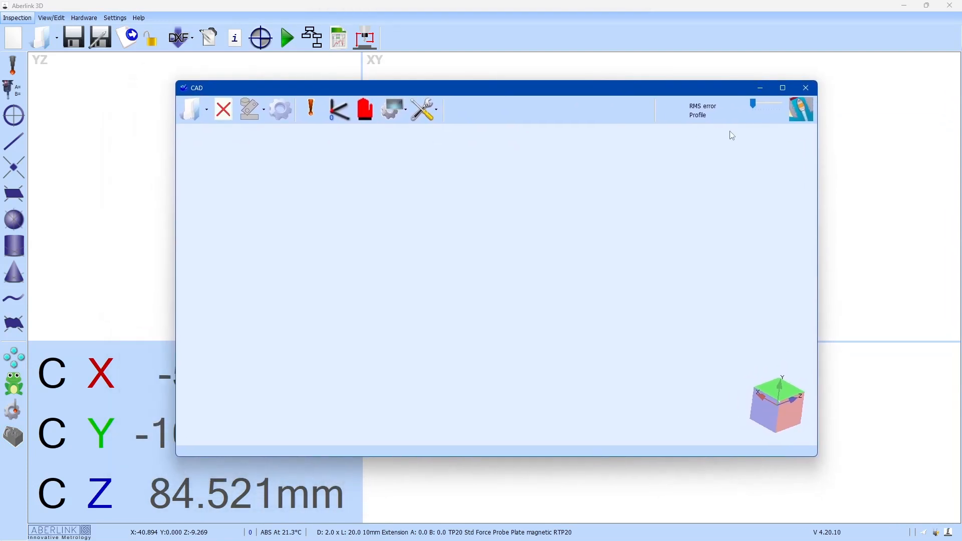
pyautogui.click(807, 117)
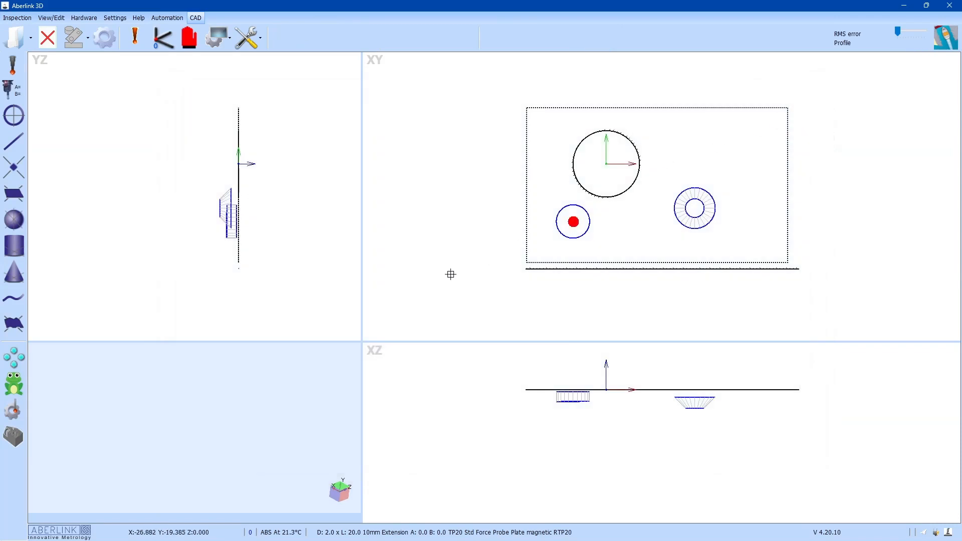
pyautogui.moveTo(362, 340); pyautogui.dragTo(430, 301)
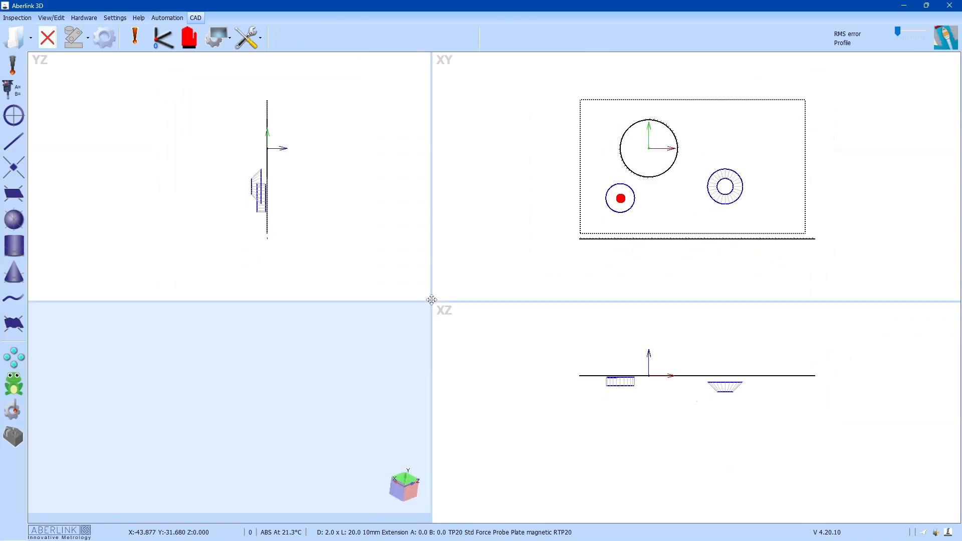
# Load the CAD file AberlinkTestPiece_New.STEP from C:\Program Files (x86)\Aberlink3DV4
pyautogui.click(15, 37)
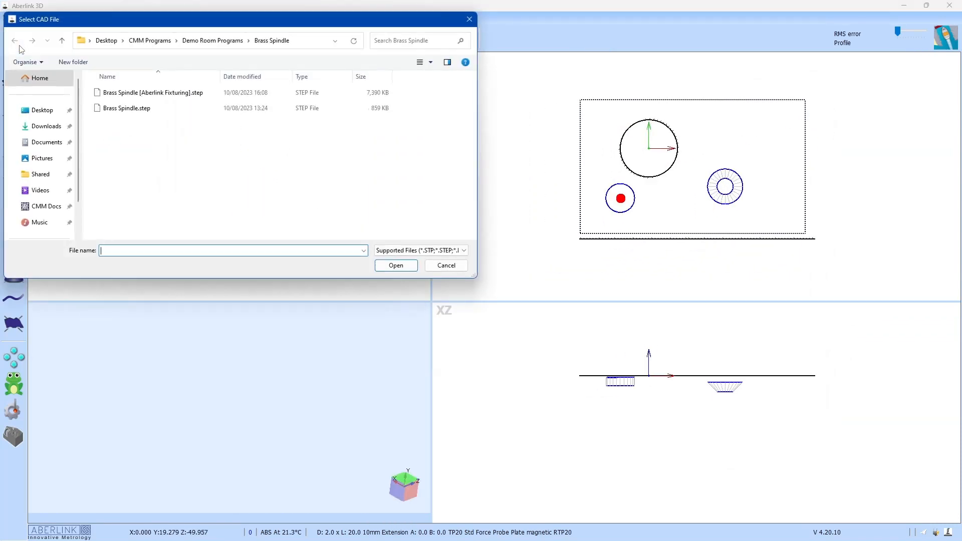
pyautogui.scroll(-2, 45, 195)
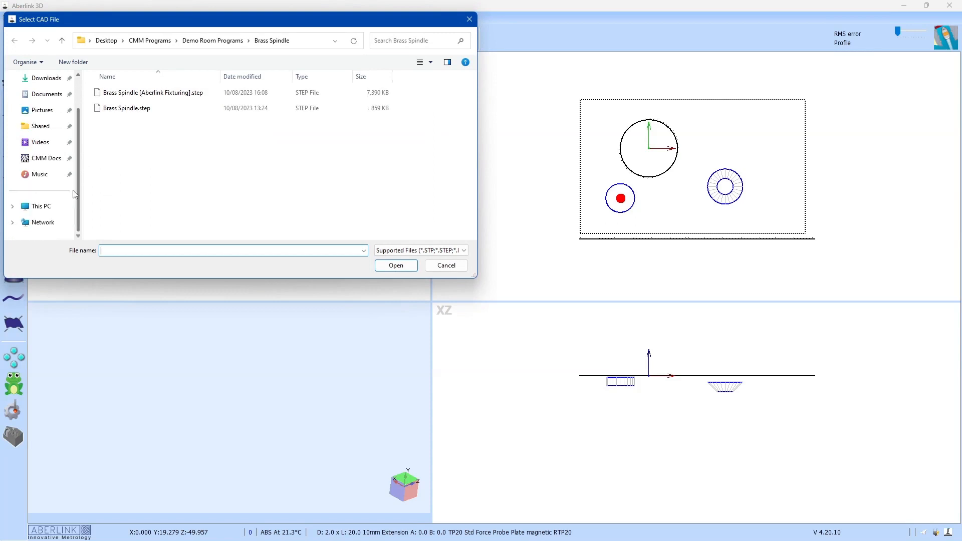
pyautogui.click(43, 190)
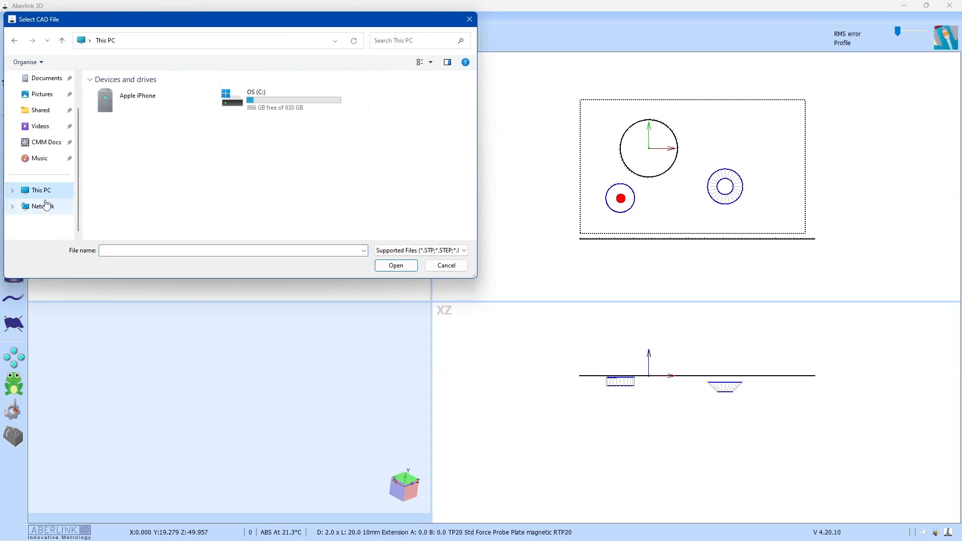
pyautogui.doubleClick(265, 109)
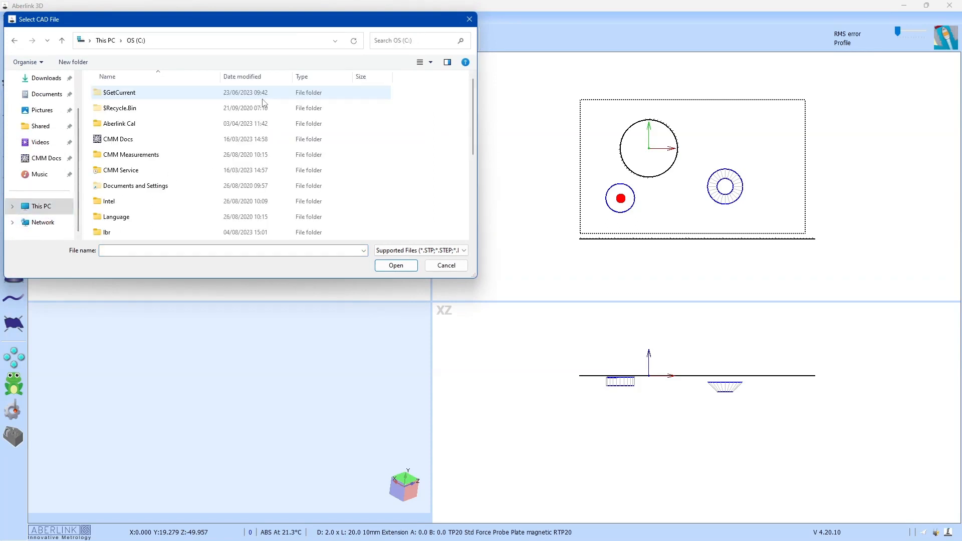
pyautogui.scroll(-2, 236, 123)
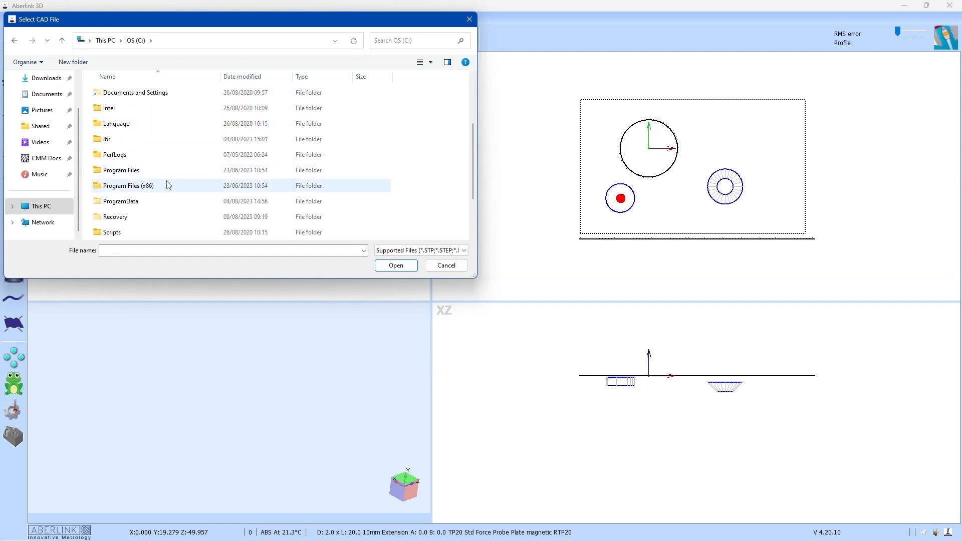
pyautogui.doubleClick(153, 186)
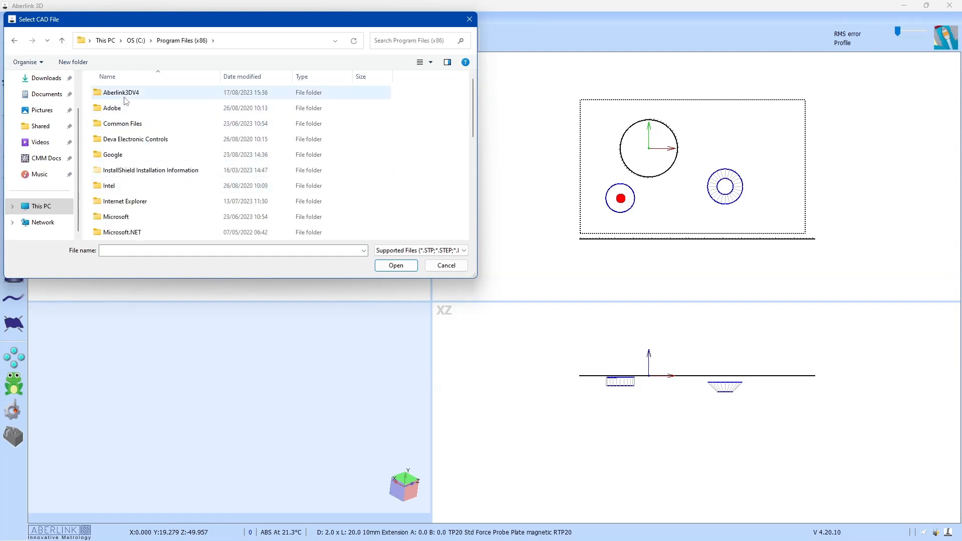
pyautogui.doubleClick(133, 94)
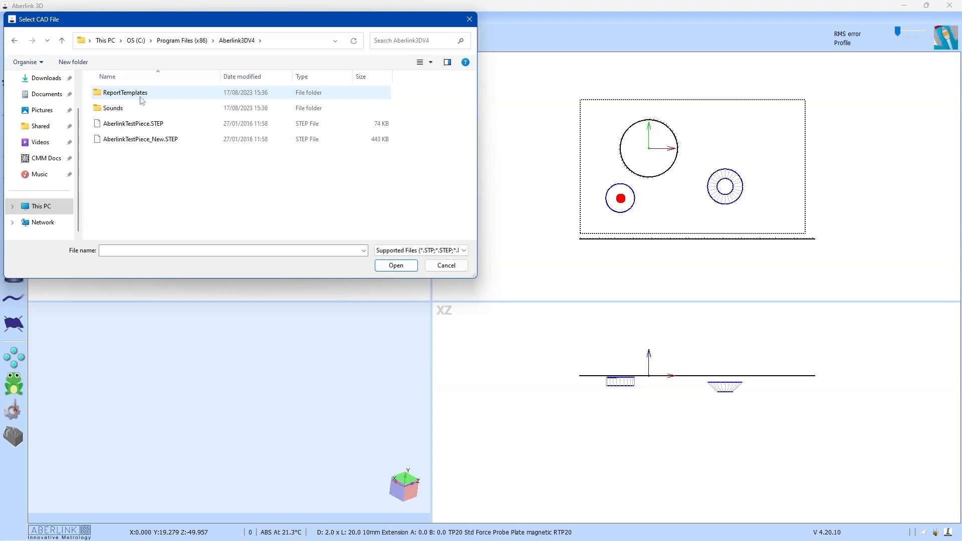
pyautogui.doubleClick(150, 140)
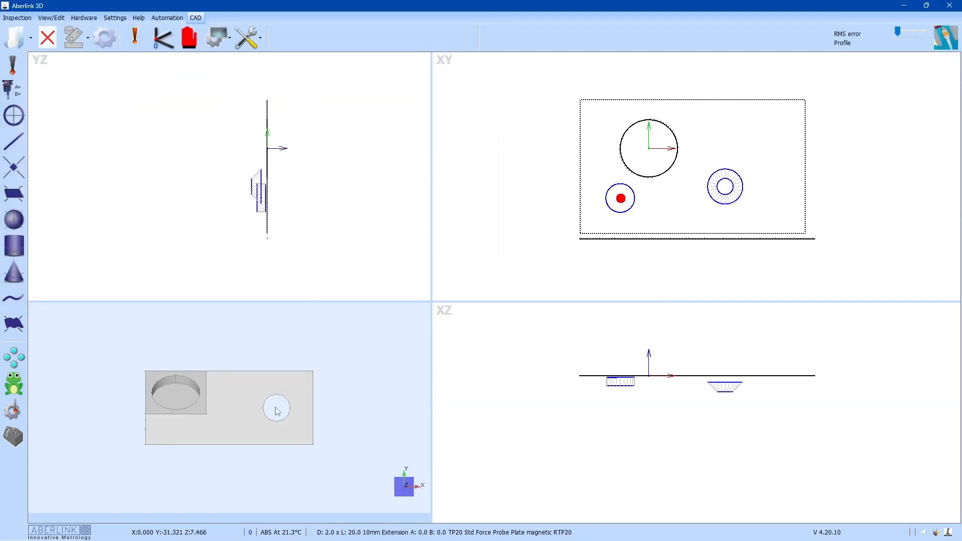
# Define a CAD alignment on the face with the ring of holes, picking an origin point, a +X point and a +Y point
pyautogui.moveTo(229, 389); pyautogui.dragTo(507, 419)
pyautogui.moveTo(160, 347); pyautogui.dragTo(207, 386)
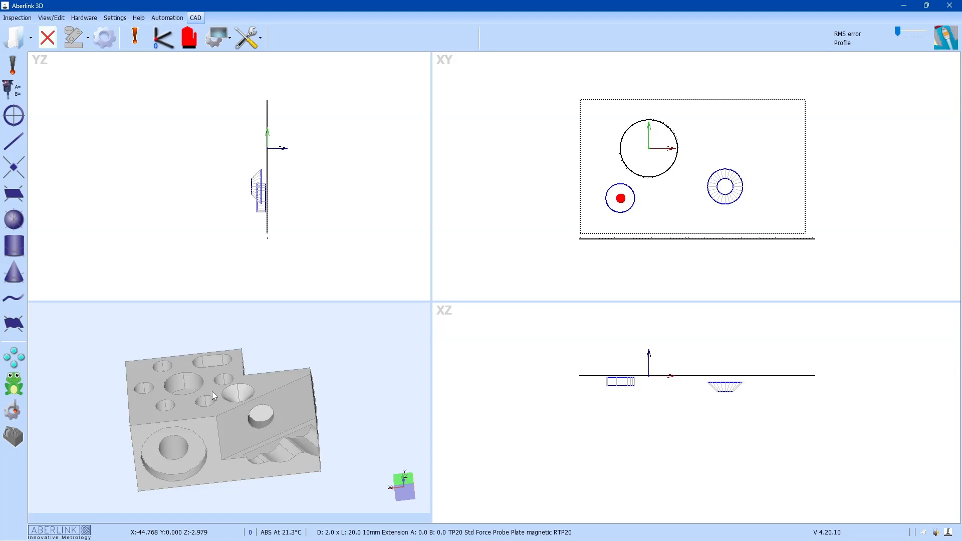
pyautogui.click(164, 43)
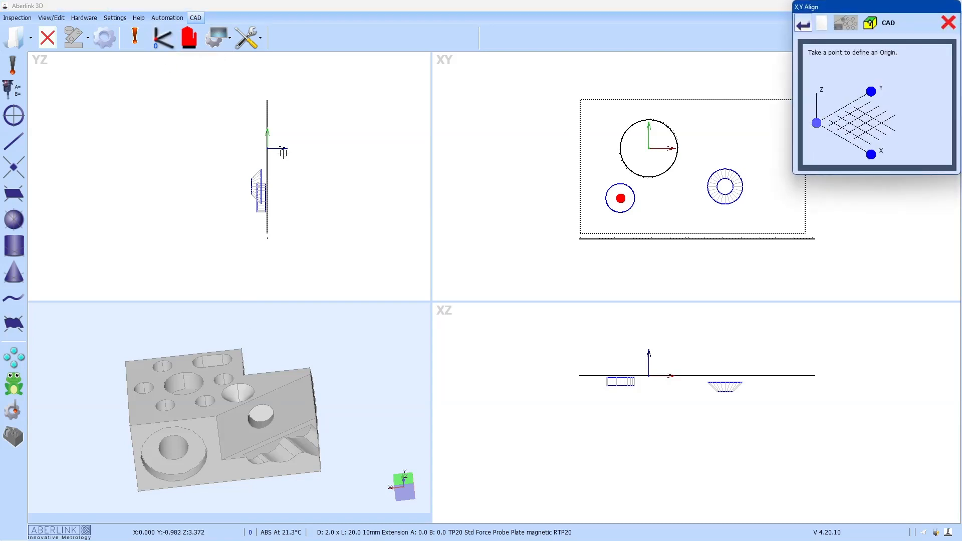
pyautogui.moveTo(281, 395); pyautogui.dragTo(302, 394, button='middle')
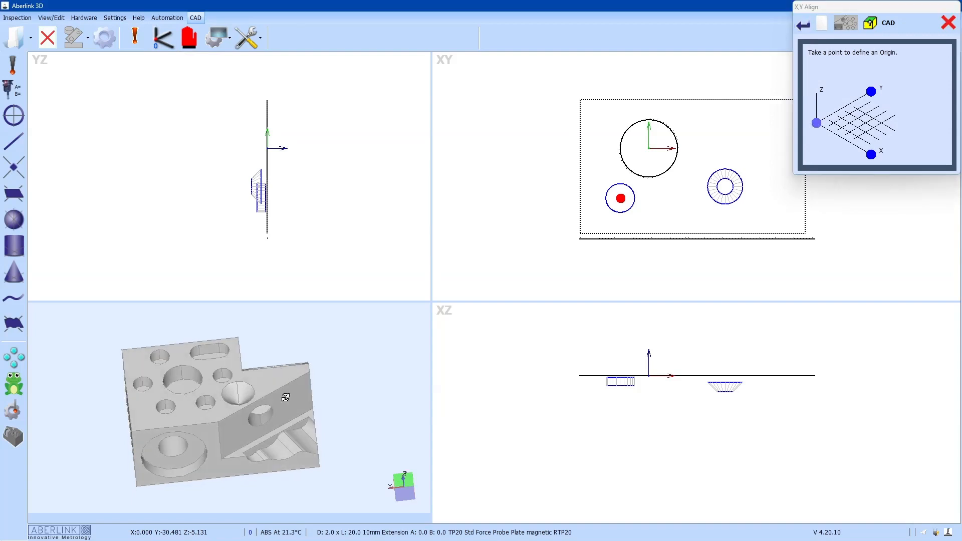
pyautogui.scroll(1, 265, 338)
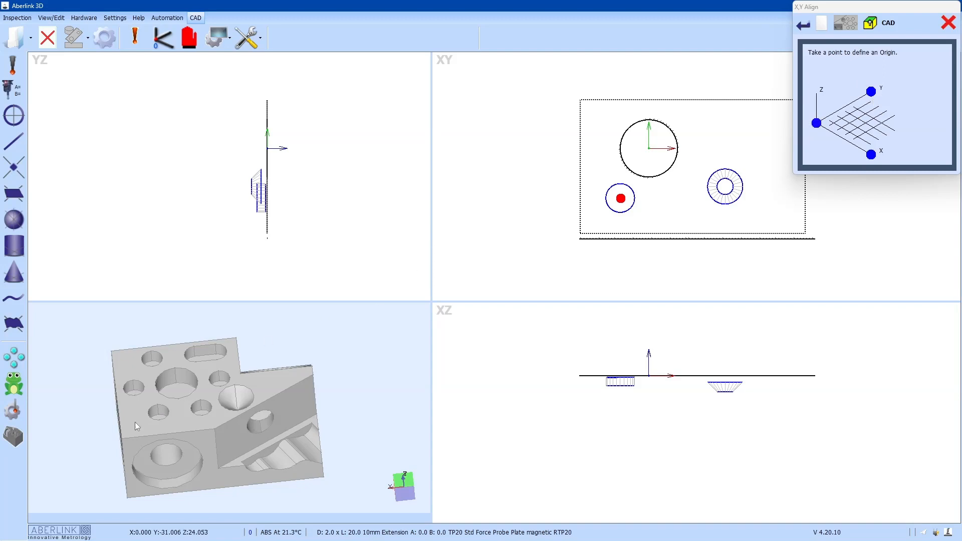
pyautogui.moveTo(230, 385); pyautogui.dragTo(173, 413)
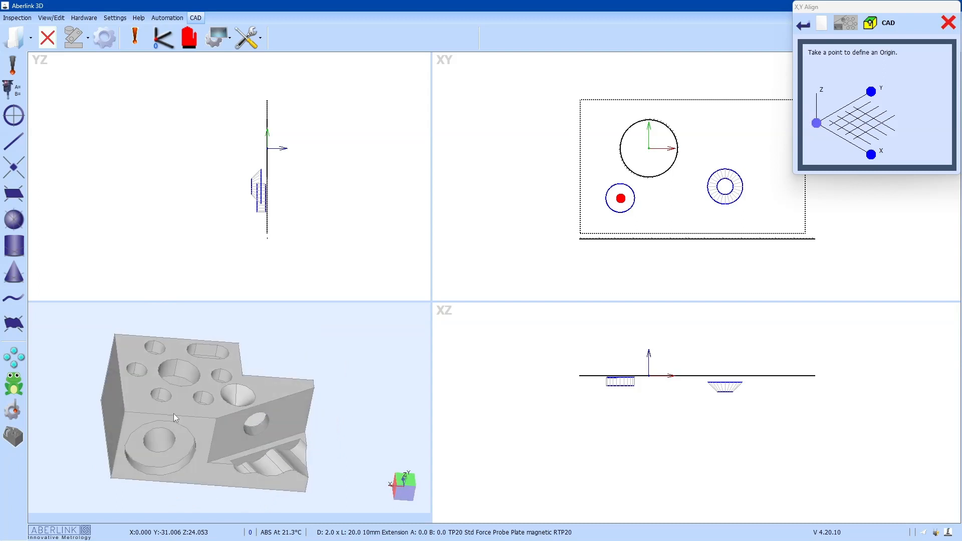
pyautogui.click(138, 401)
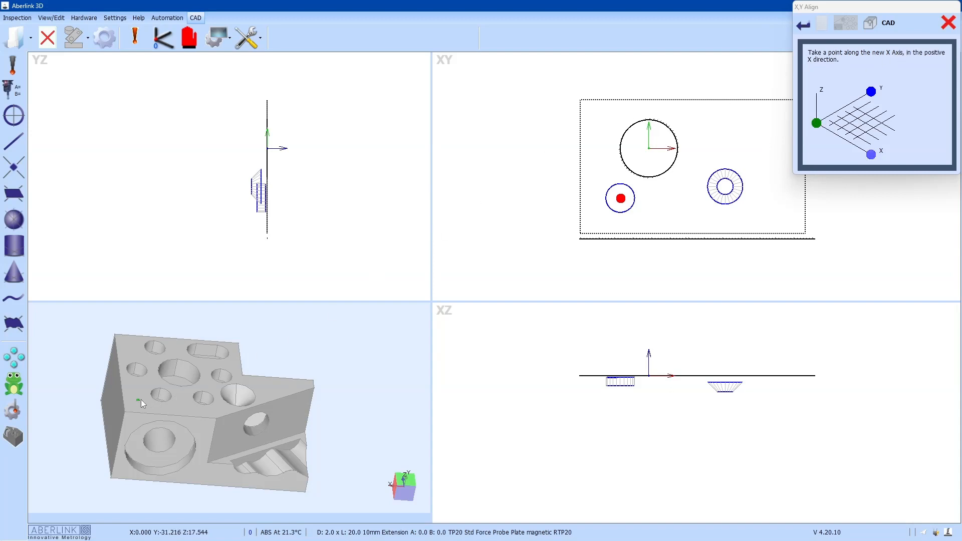
pyautogui.click(194, 406)
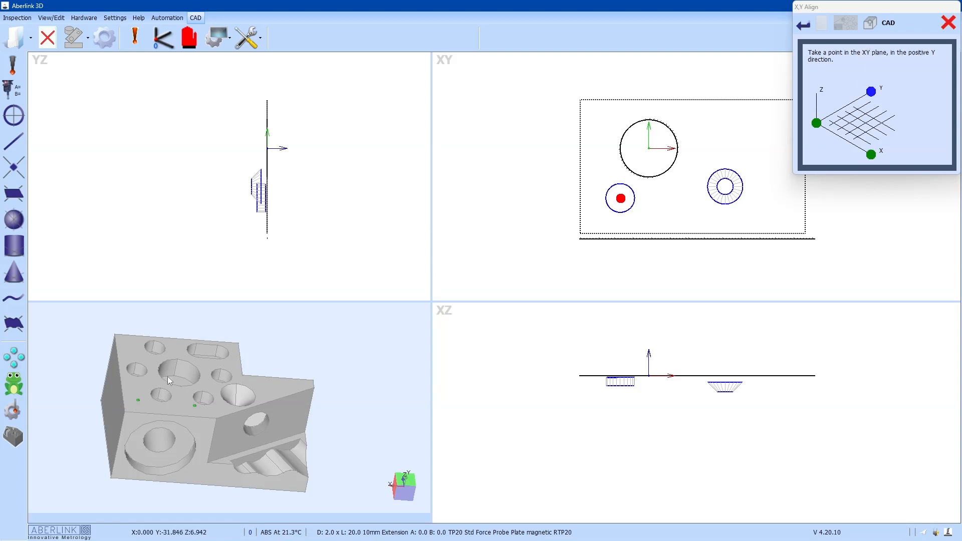
pyautogui.click(132, 350)
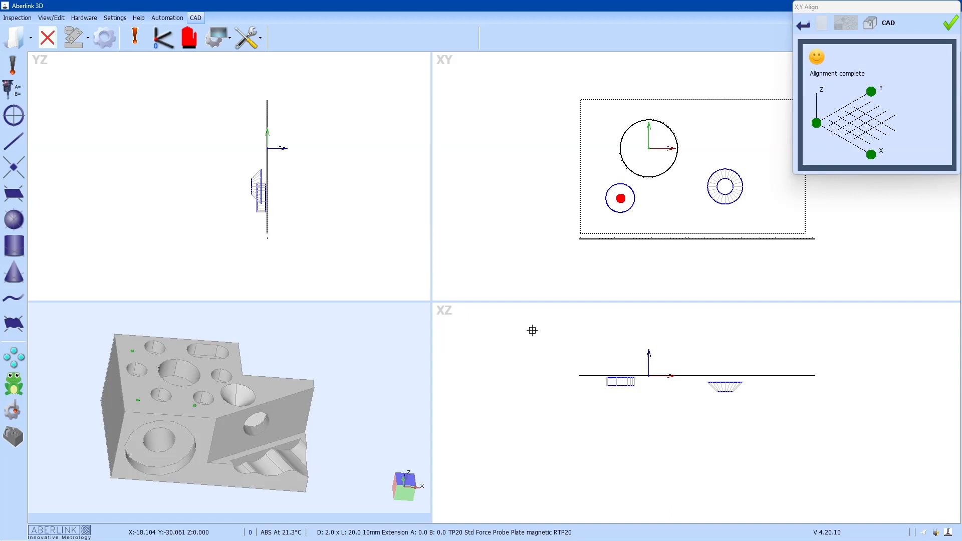
# Check the model's new axis orientation and accept the three-point alignment
pyautogui.scroll(1, 418, 492)
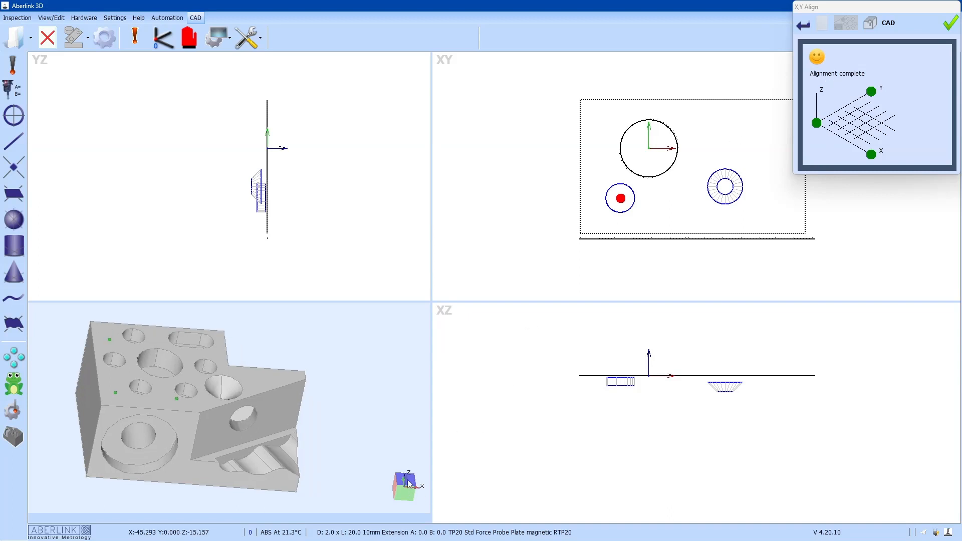
pyautogui.click(408, 481)
pyautogui.moveTo(397, 477); pyautogui.dragTo(423, 452)
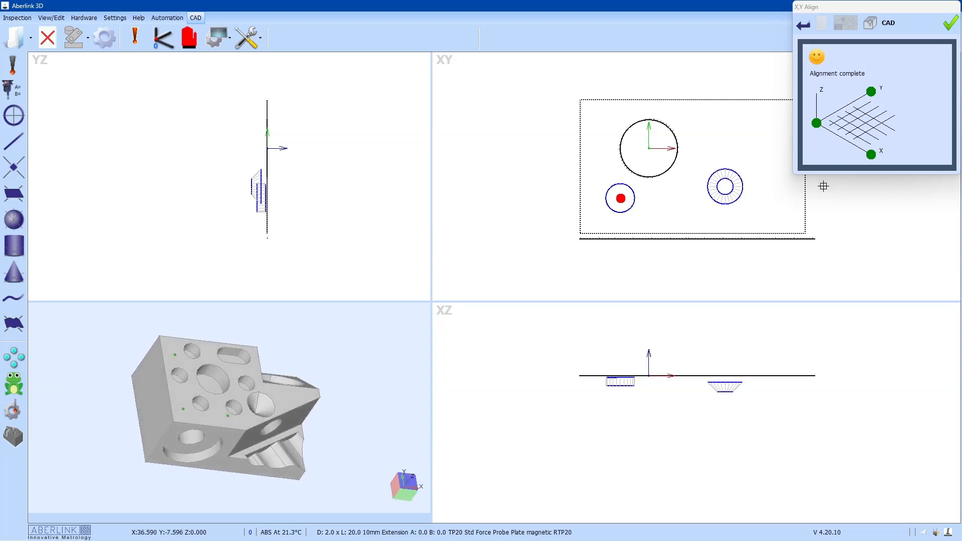
pyautogui.click(950, 22)
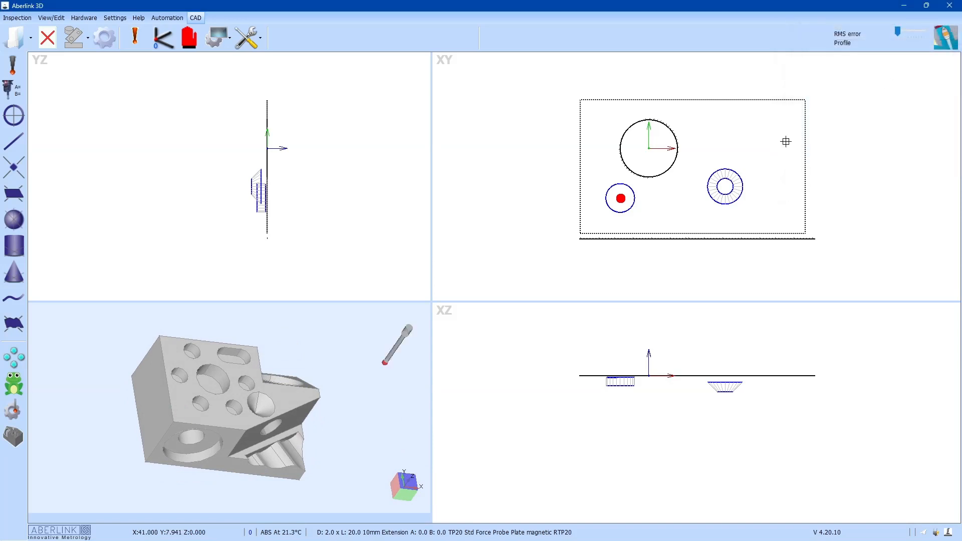
pyautogui.moveTo(293, 358); pyautogui.dragTo(269, 356)
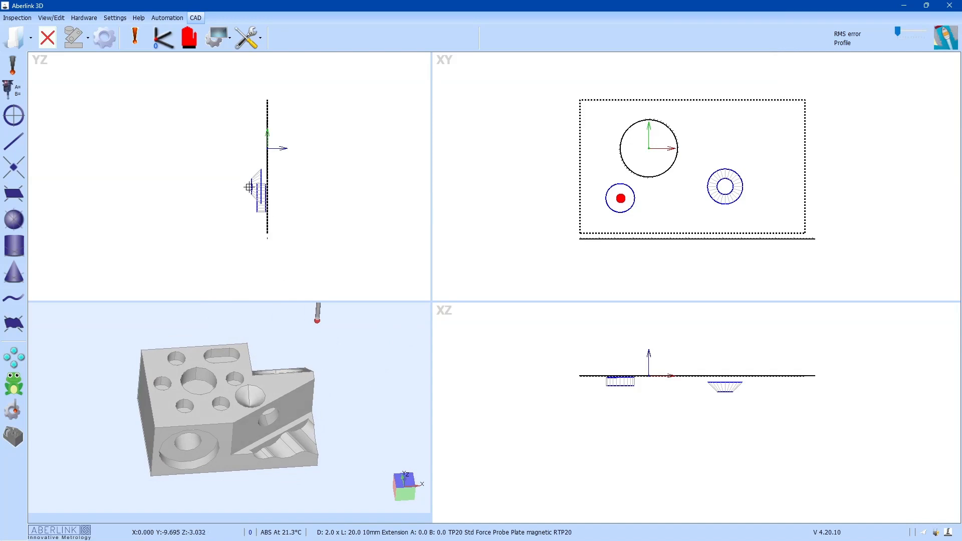
# Start another CAD alignment and orient the model straight down in the XY view, with X horizontal and Y vertical
pyautogui.click(163, 38)
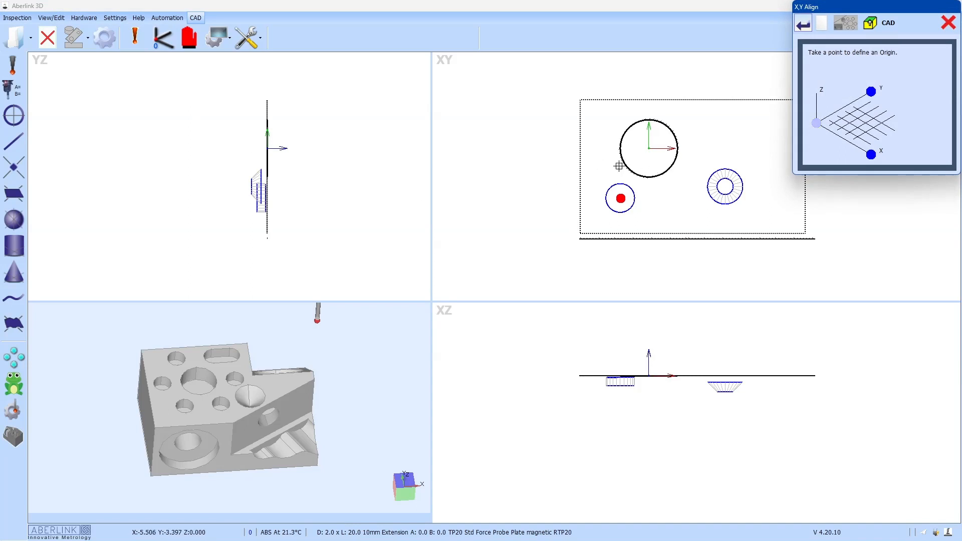
pyautogui.moveTo(348, 347); pyautogui.dragTo(314, 383)
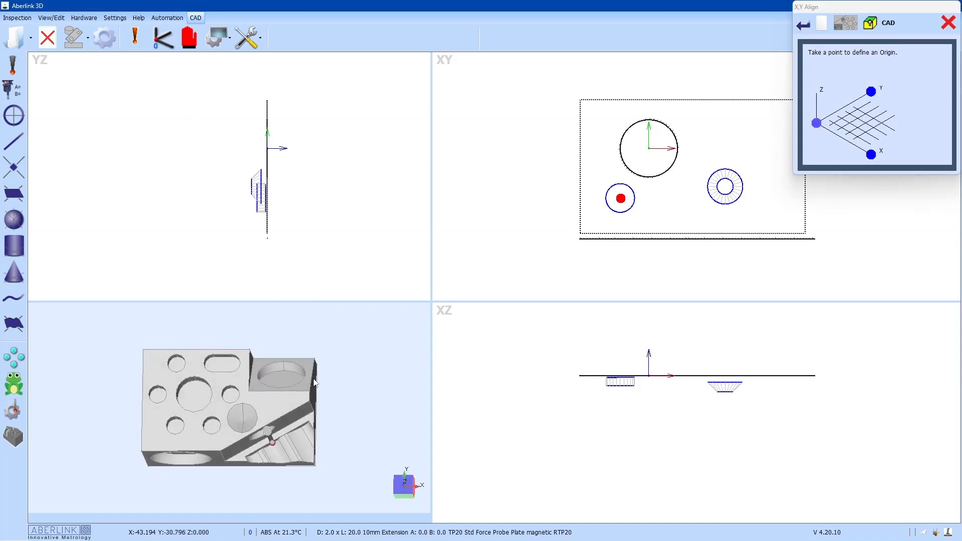
pyautogui.click(403, 484)
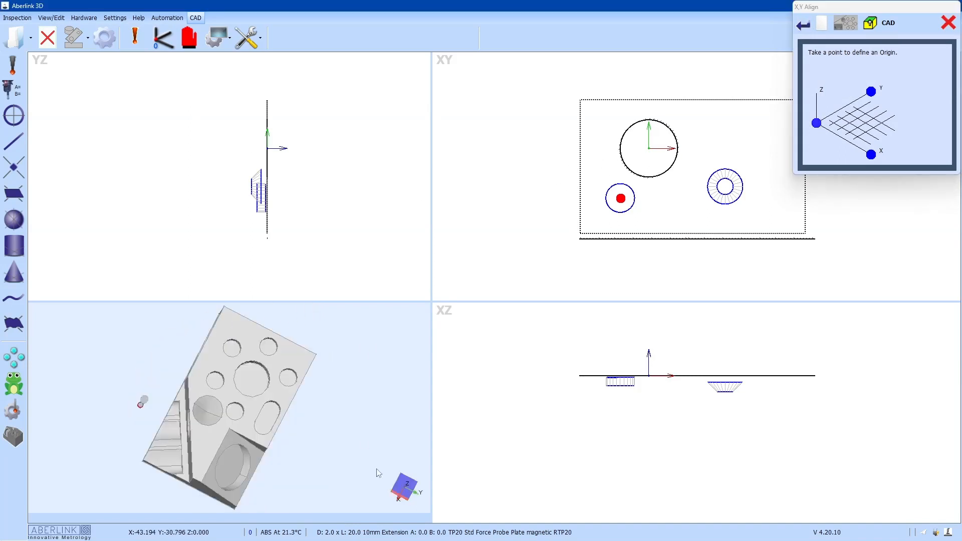
pyautogui.click(404, 490)
pyautogui.click(404, 490)
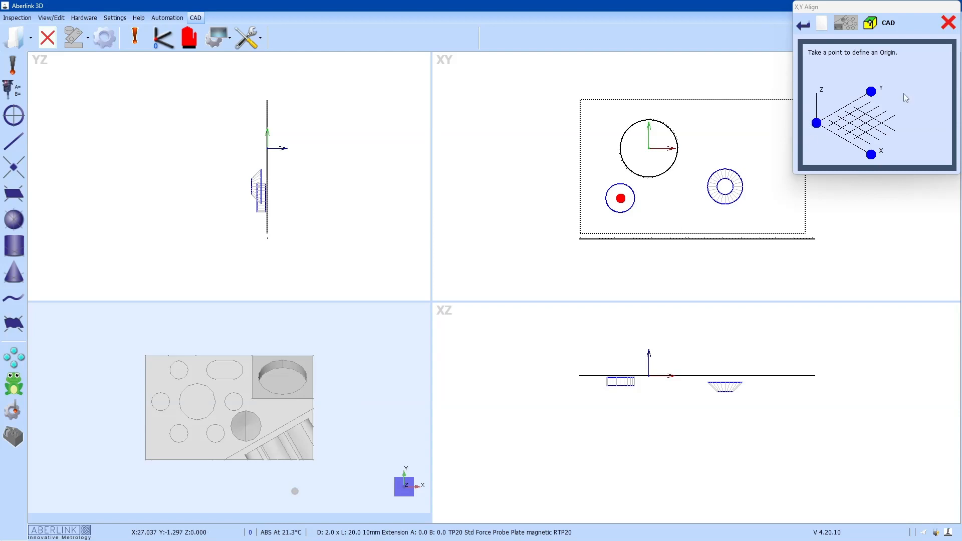
# Align the CAD model to the machine axes with the component option, using its straight-down orientation, and accept the alignment
pyautogui.click(846, 16)
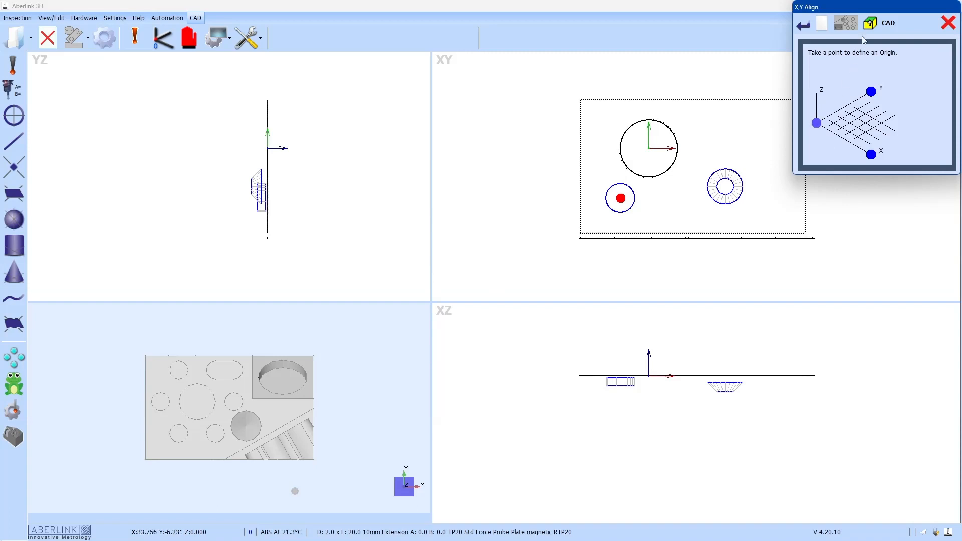
pyautogui.click(845, 23)
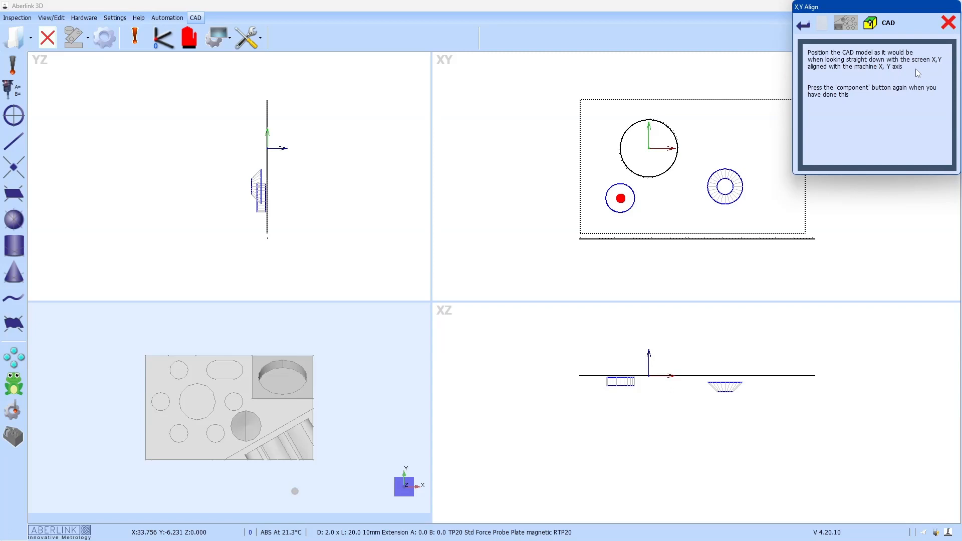
pyautogui.click(848, 26)
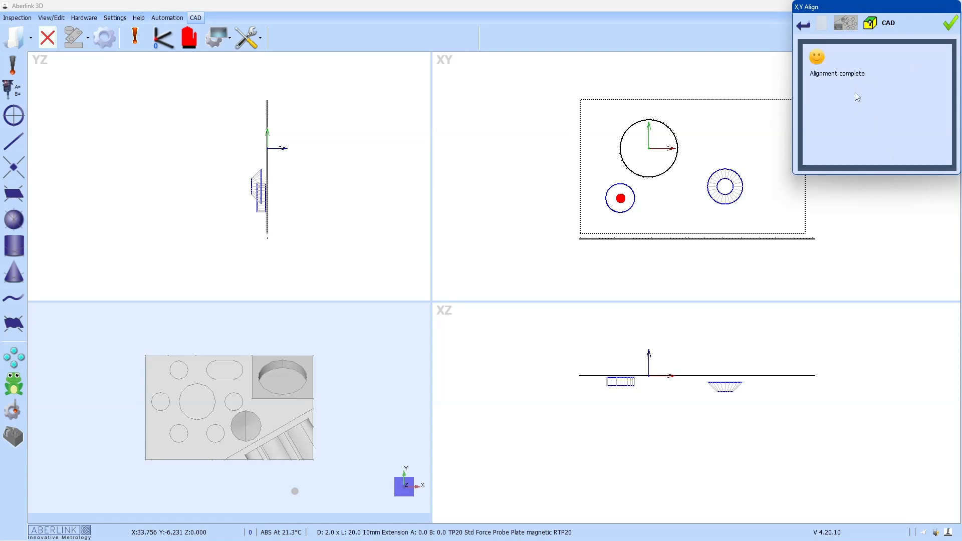
pyautogui.click(947, 24)
pyautogui.moveTo(382, 405); pyautogui.dragTo(335, 369)
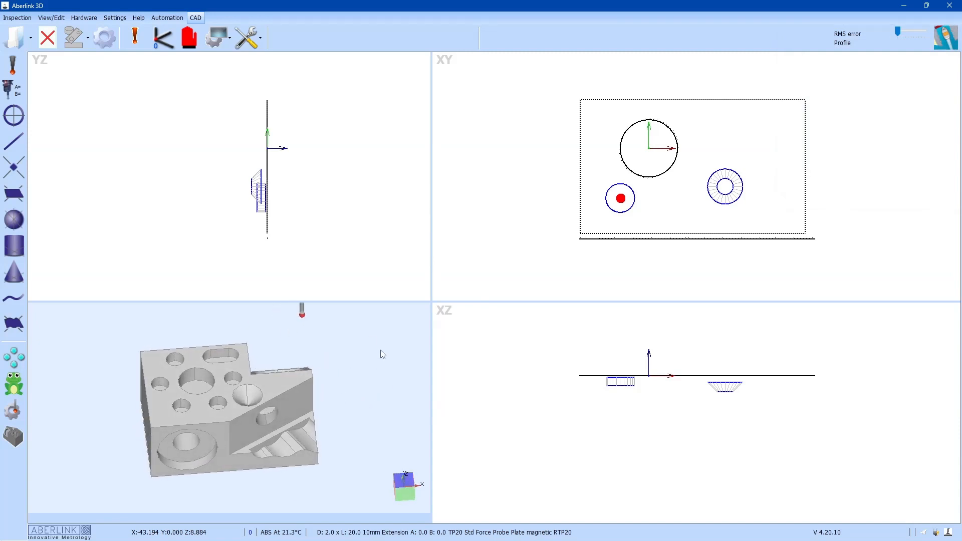
# Align the model by its CAD coordinate system, picking the face with the ring of holes as the top face, and accept the alignment
pyautogui.click(163, 37)
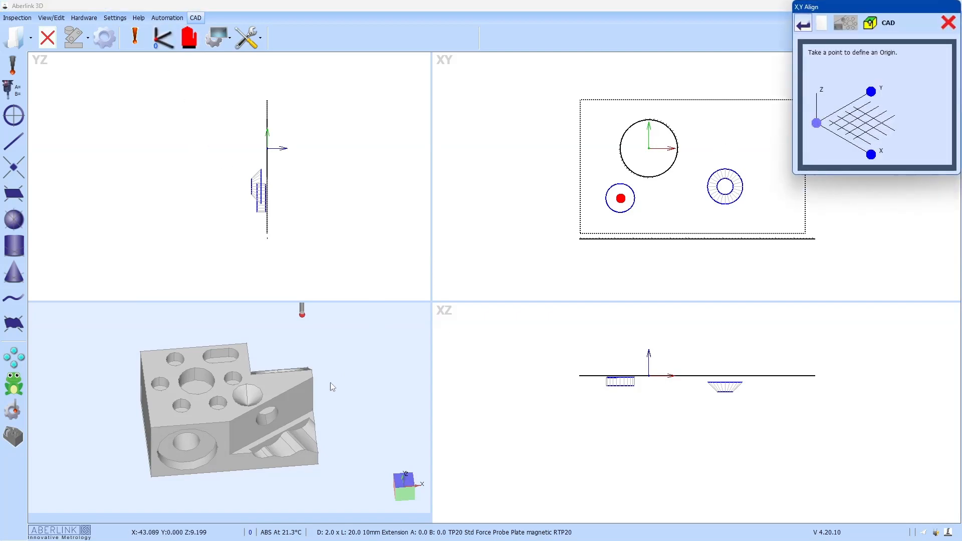
pyautogui.moveTo(329, 383); pyautogui.dragTo(329, 346)
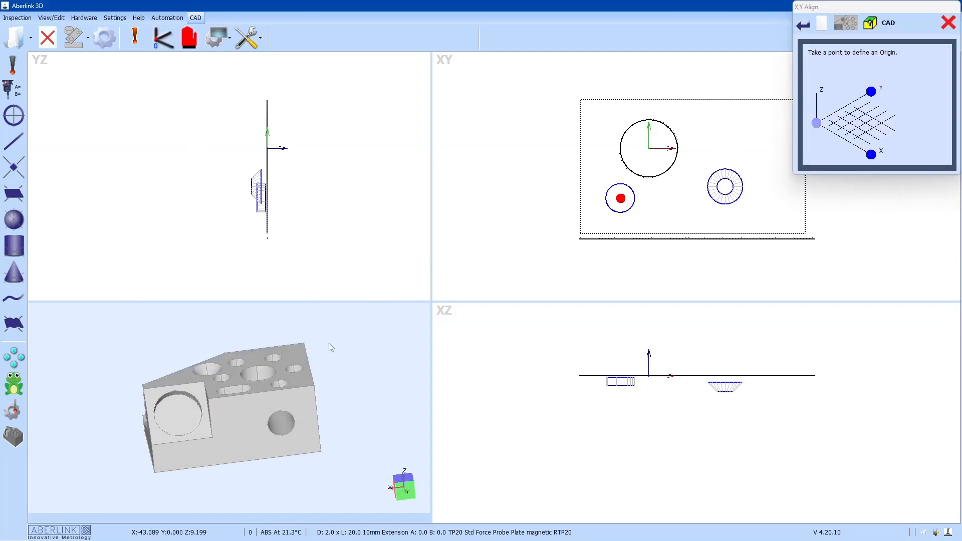
pyautogui.click(870, 24)
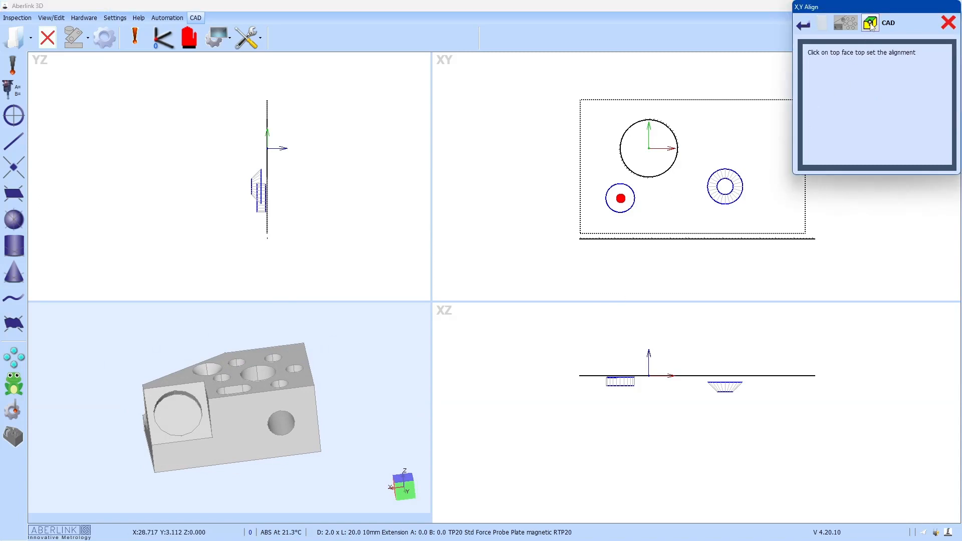
pyautogui.click(207, 377)
pyautogui.click(268, 359)
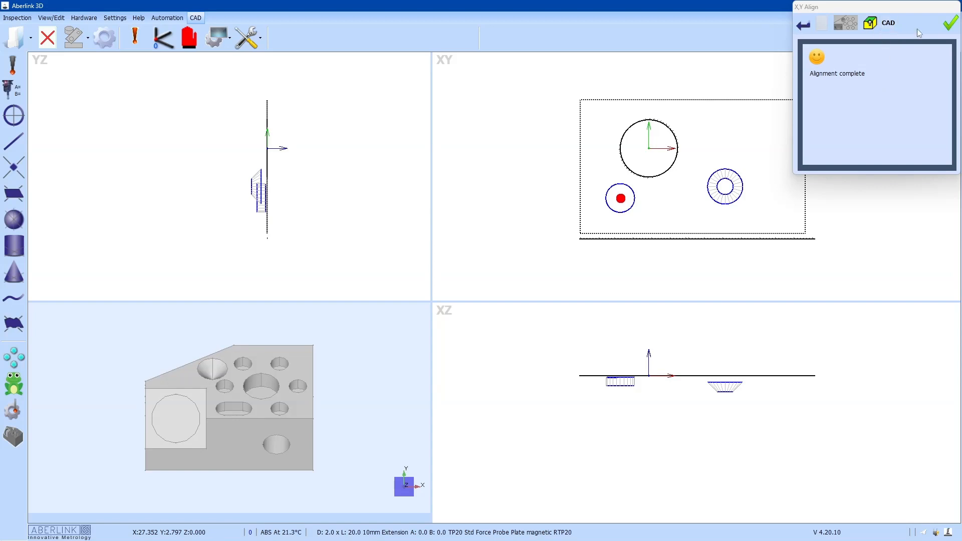
pyautogui.click(950, 24)
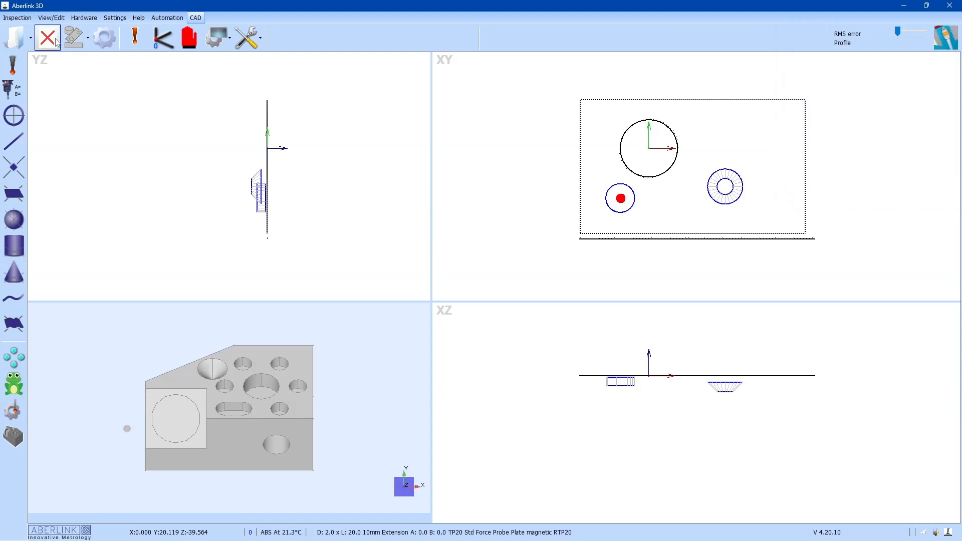
# Close the aligned CAD model and reload the test piece
pyautogui.click(33, 45)
pyautogui.click(33, 45)
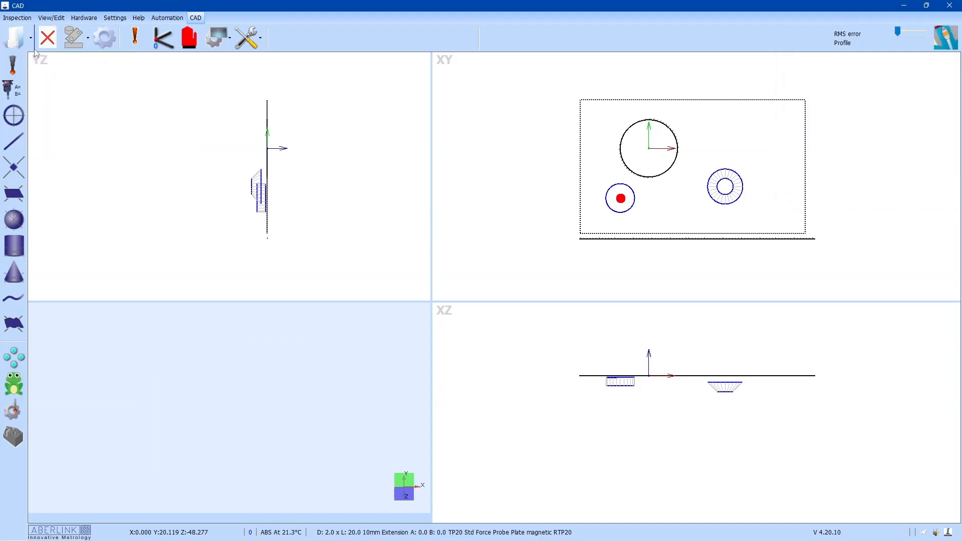
pyautogui.click(33, 45)
pyautogui.click(65, 56)
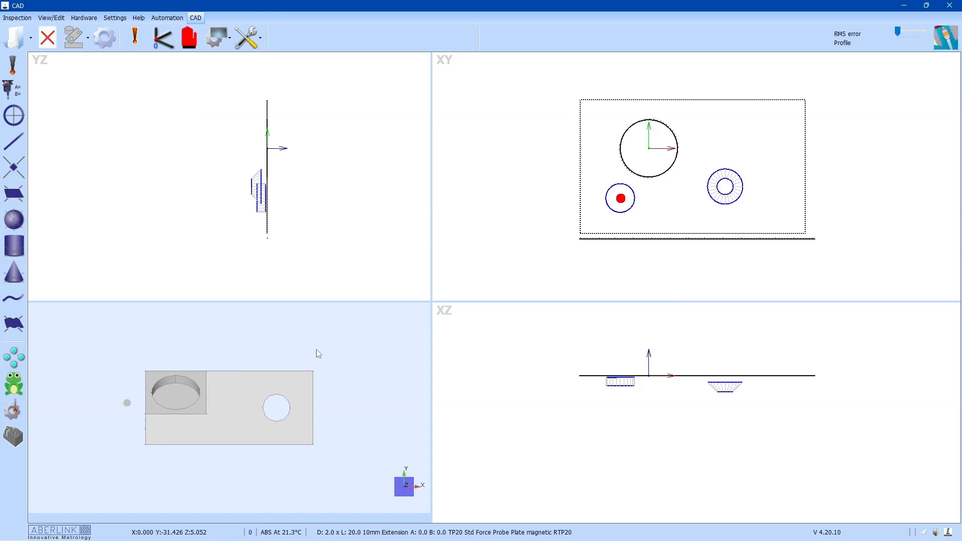
pyautogui.click(164, 39)
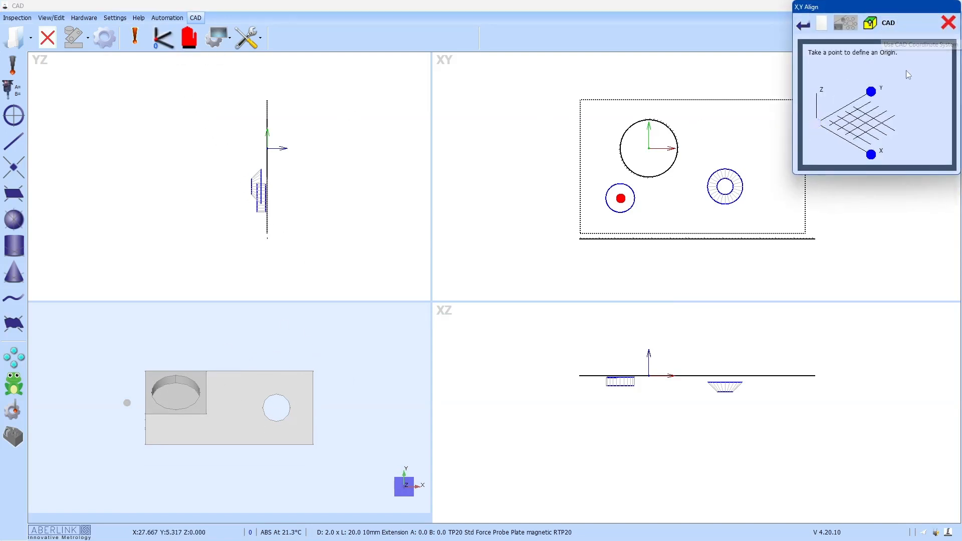
pyautogui.click(950, 26)
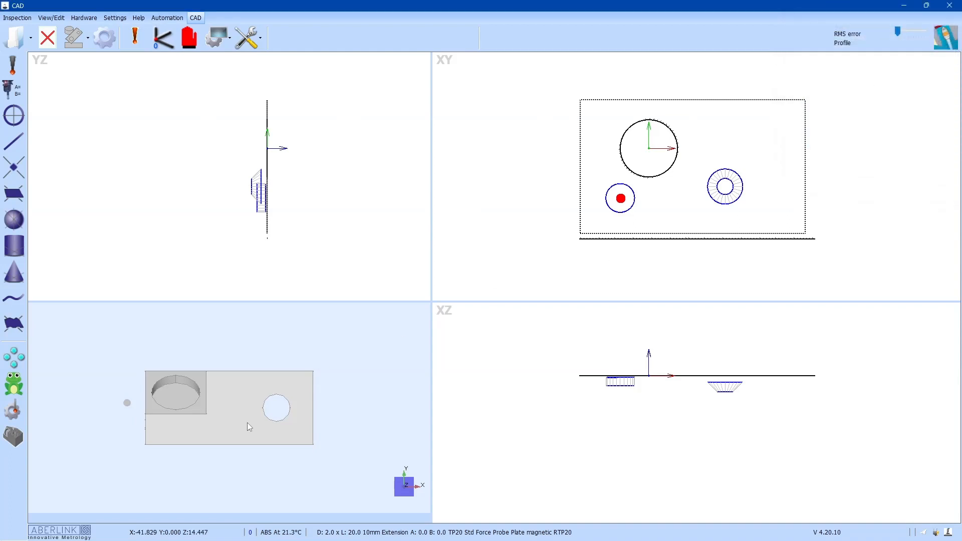
pyautogui.moveTo(248, 423)
pyautogui.mouseDown()
pyautogui.moveTo(125, 466)
pyautogui.moveTo(259, 418)
pyautogui.mouseUp()
pyautogui.scroll(-3, 167, 419)
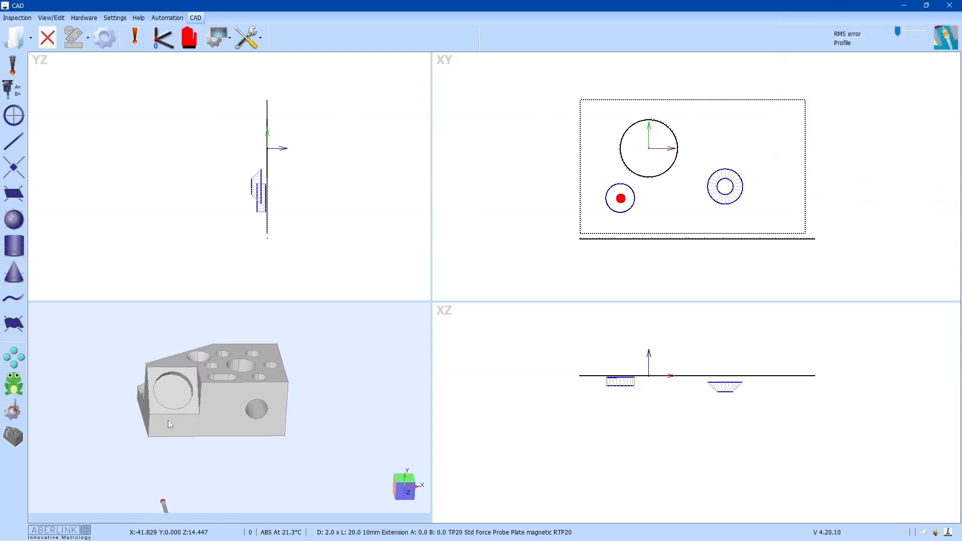
pyautogui.scroll(4, 186, 368)
pyautogui.scroll(1, 186, 369)
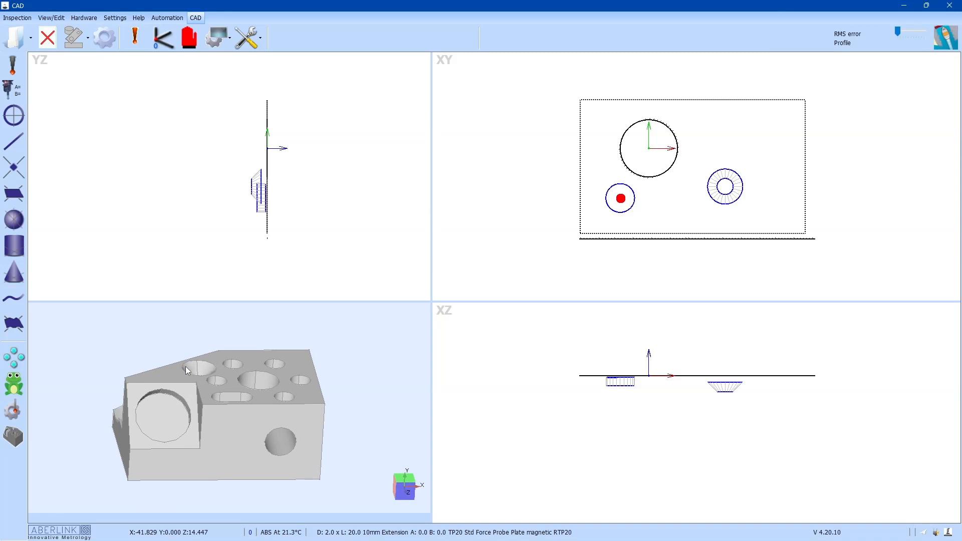
# Close the CAD file and import a fresh copy of AberlinkTestPiece_New.STEP
pyautogui.click(48, 39)
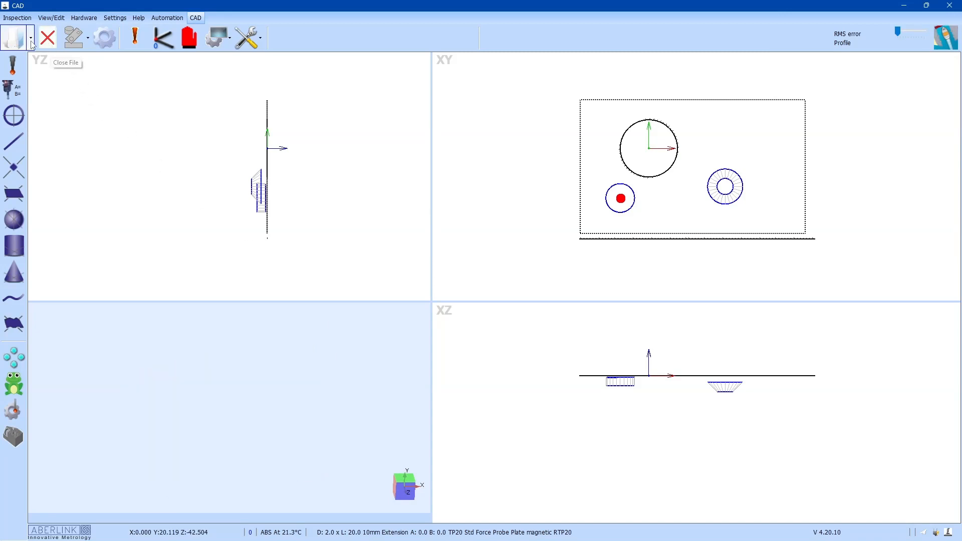
pyautogui.click(32, 44)
pyautogui.click(31, 44)
pyautogui.click(31, 44)
pyautogui.click(37, 56)
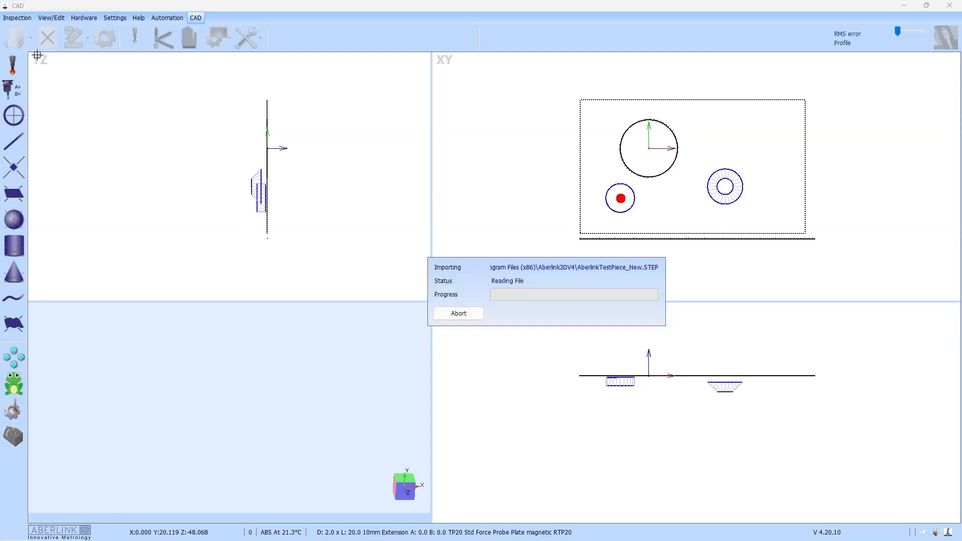
# Orient the model straight onto the face with the ring of holes, align it with the component option and accept the alignment
pyautogui.moveTo(127, 401); pyautogui.dragTo(193, 366, button='middle')
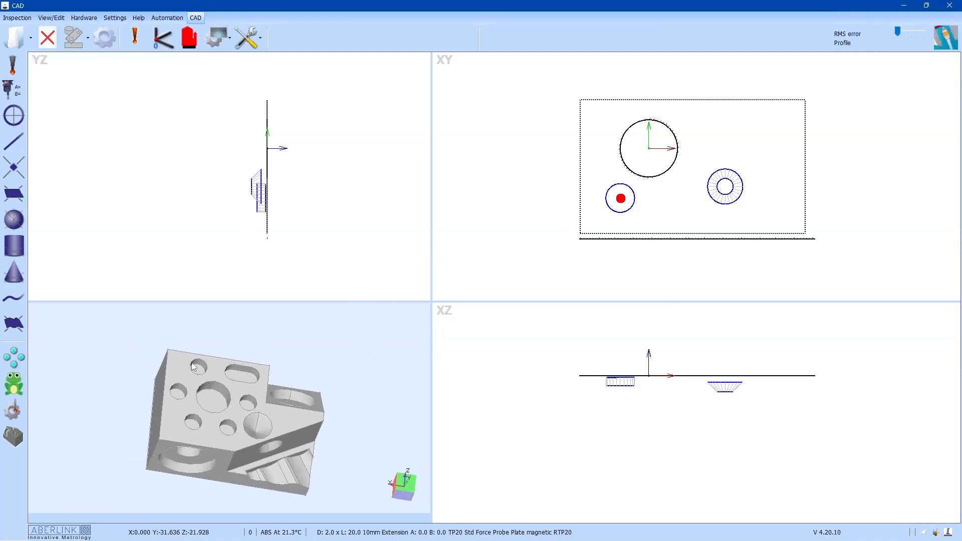
pyautogui.click(408, 490)
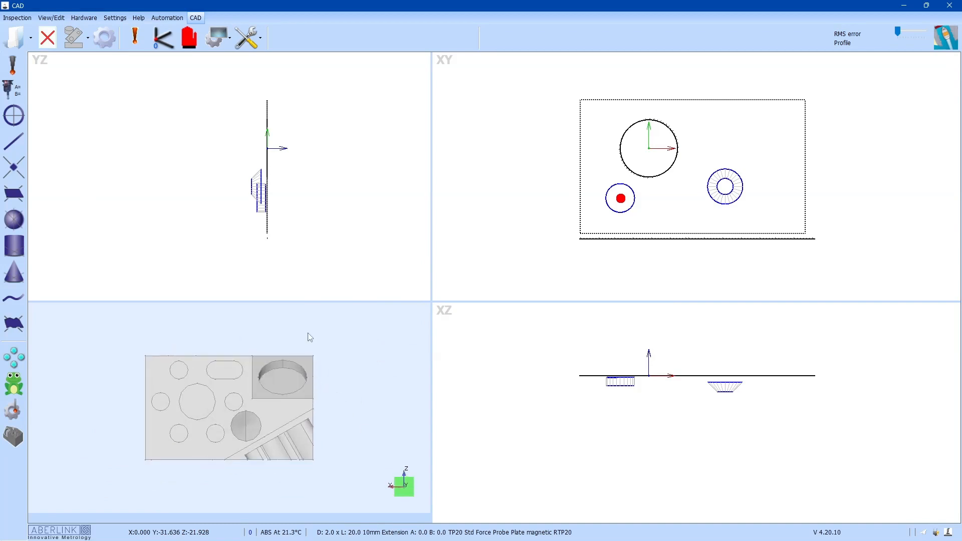
pyautogui.click(163, 38)
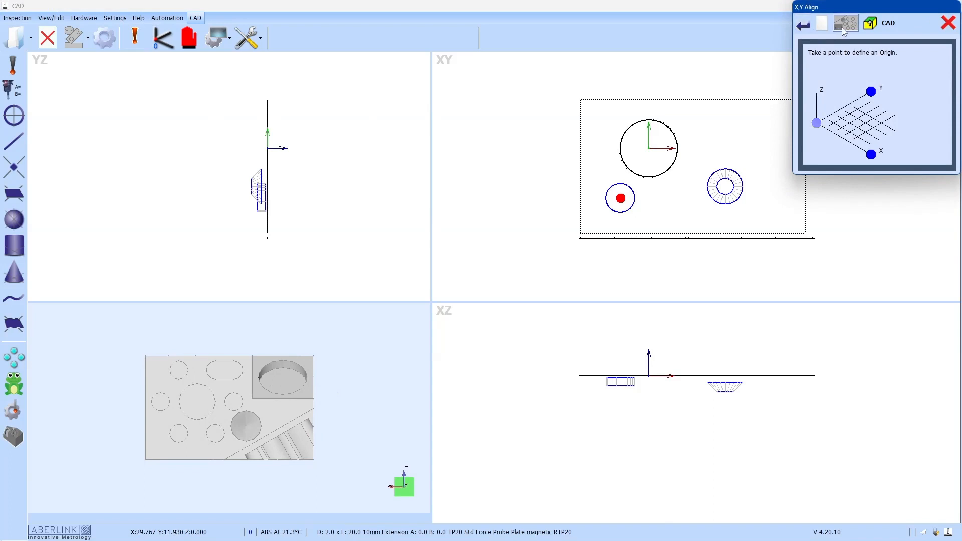
pyautogui.click(843, 23)
pyautogui.click(842, 22)
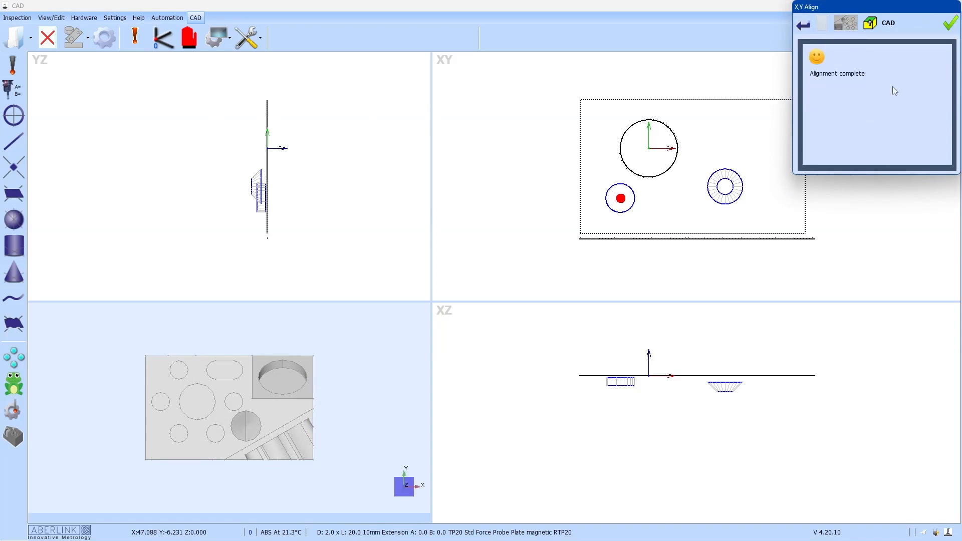
pyautogui.click(949, 23)
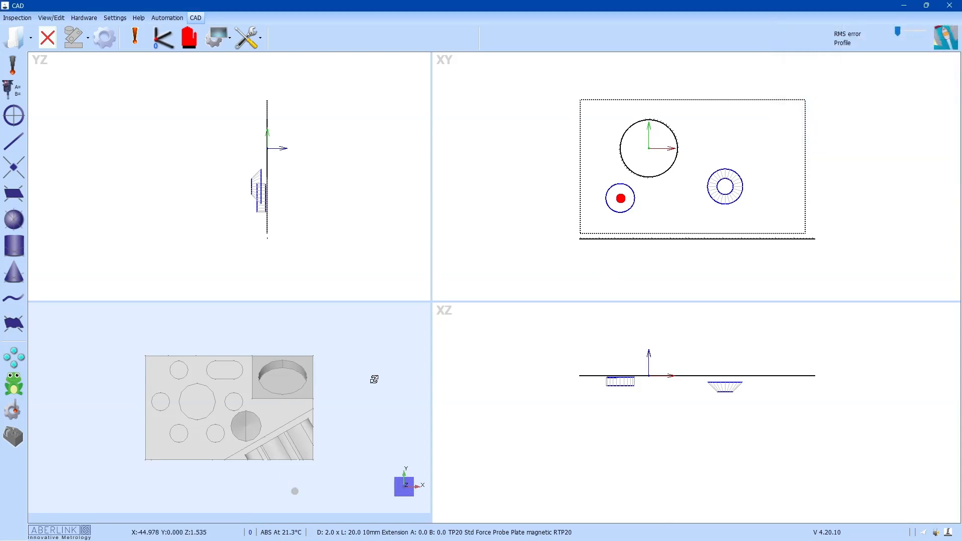
# Start linking features in CAD Points Fit and link the measured Unit 1 plane to the model's face with the ring of holes
pyautogui.moveTo(371, 377); pyautogui.dragTo(366, 356)
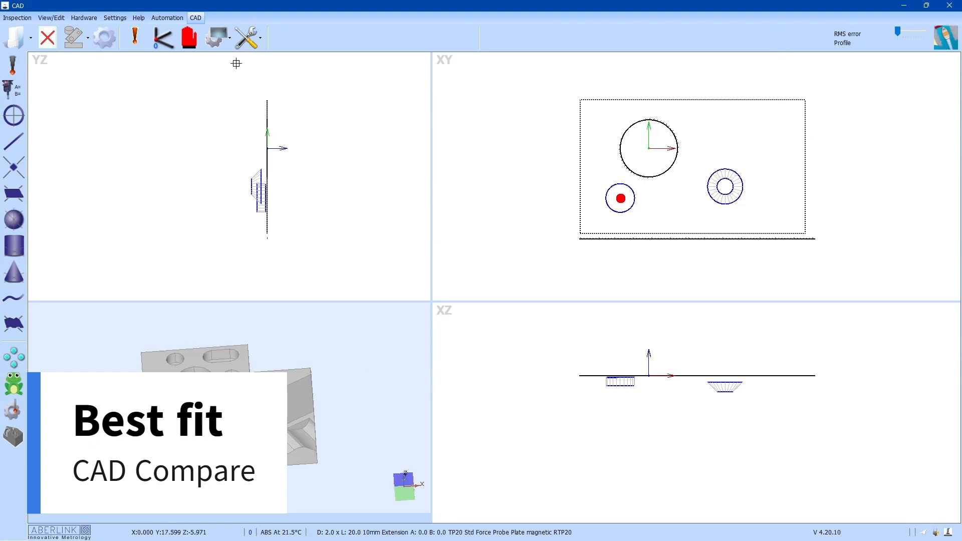
pyautogui.click(189, 43)
pyautogui.moveTo(257, 105); pyautogui.dragTo(174, 98)
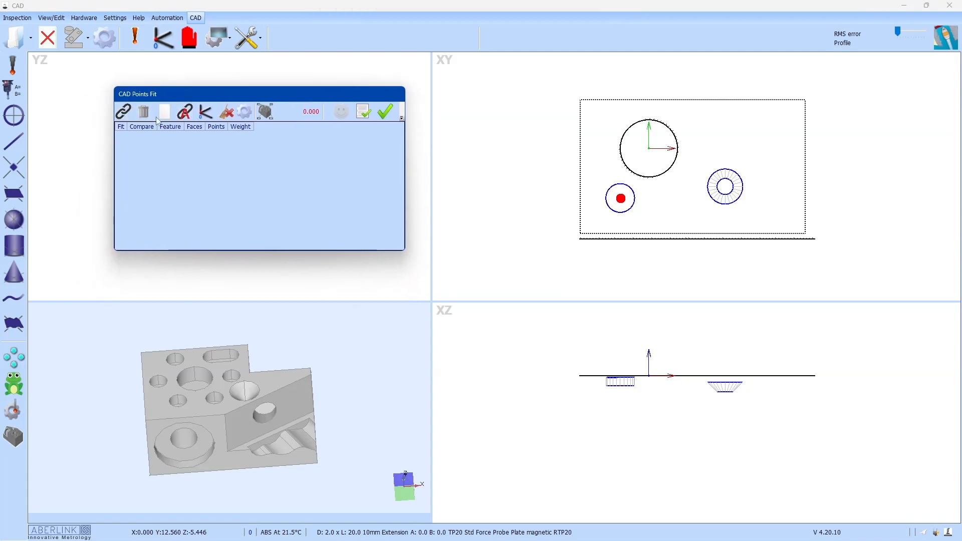
pyautogui.moveTo(299, 95); pyautogui.dragTo(291, 83)
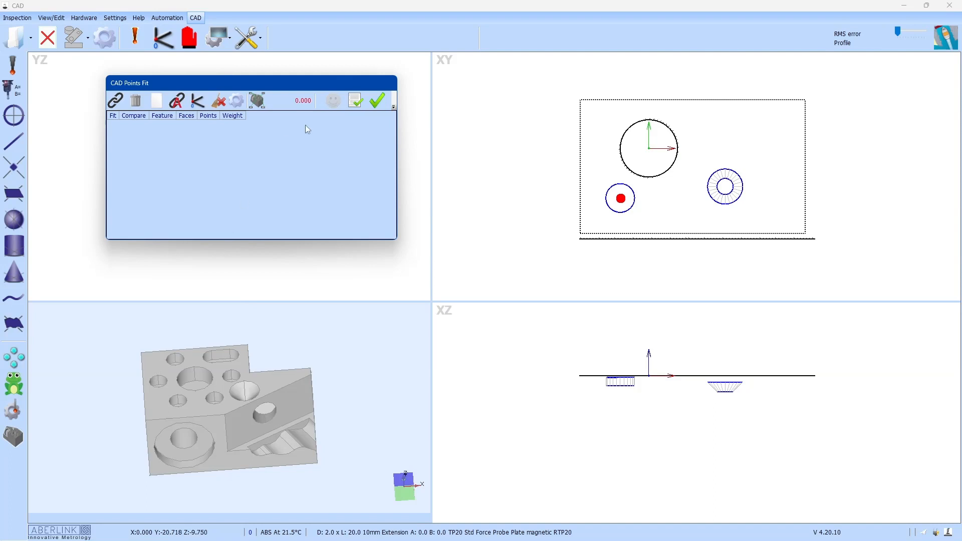
pyautogui.moveTo(283, 85); pyautogui.dragTo(293, 74)
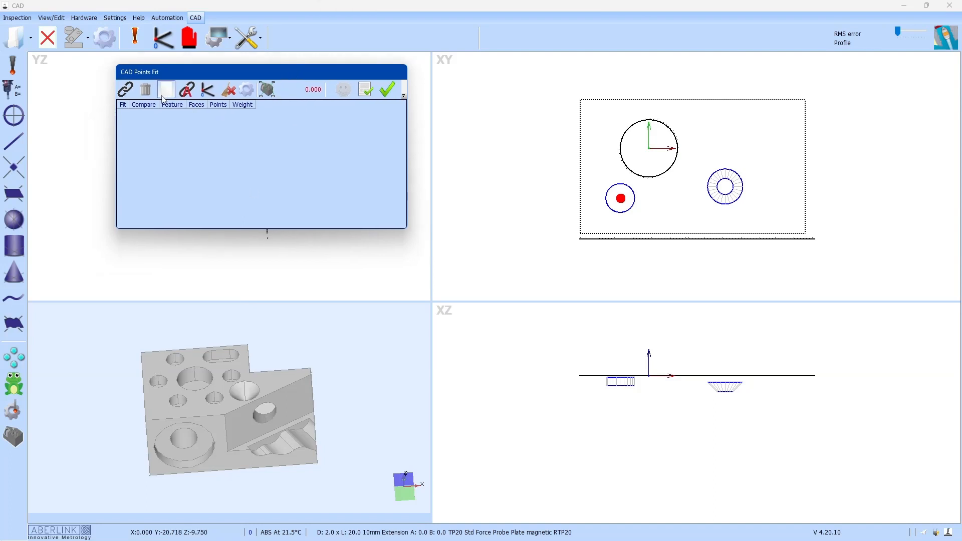
pyautogui.click(126, 90)
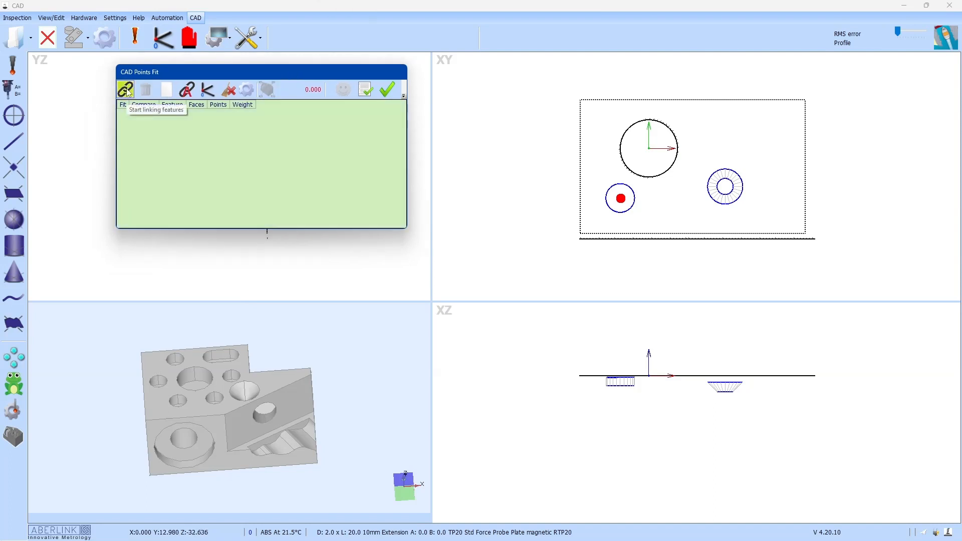
pyautogui.click(578, 145)
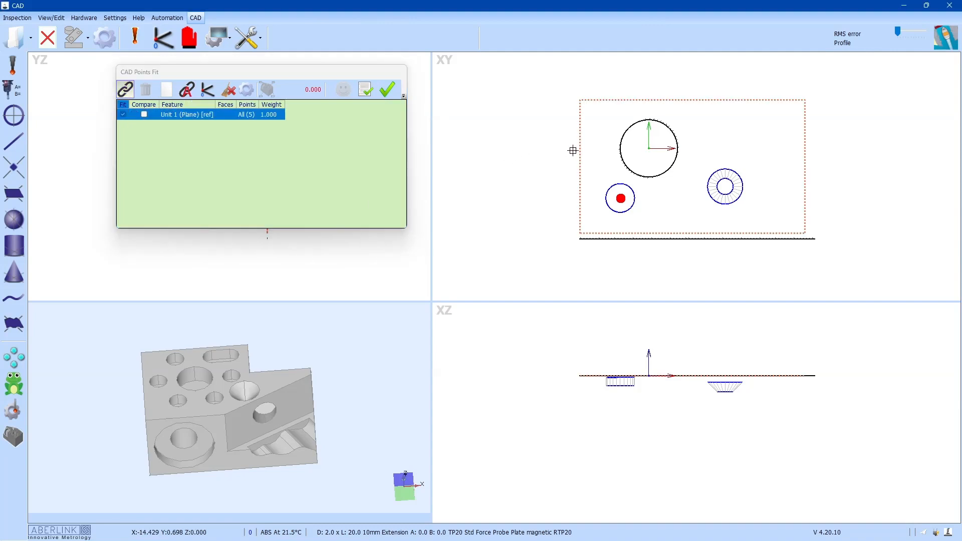
pyautogui.click(164, 366)
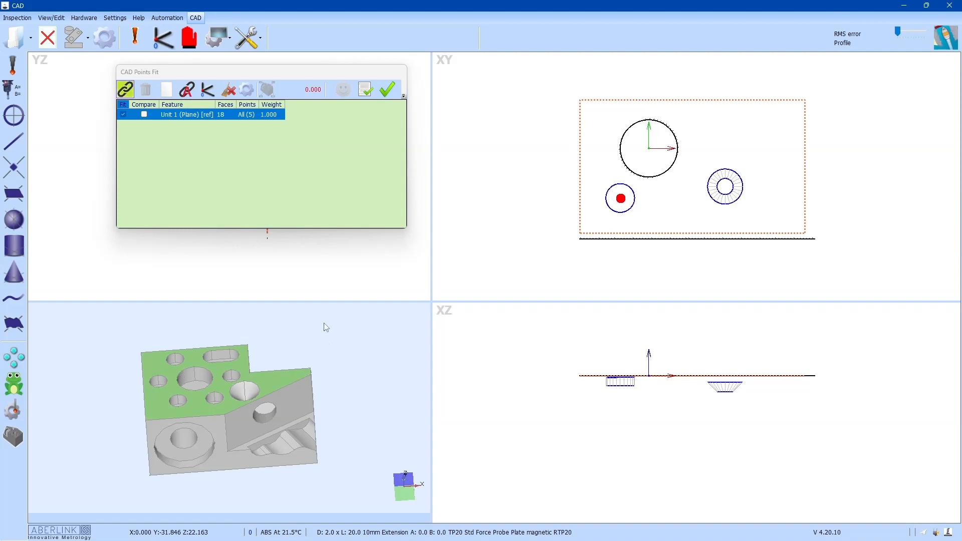
# Link the measured Unit 2 circle to both wall faces of the large bore inside the ring of holes
pyautogui.click(653, 176)
pyautogui.click(191, 375)
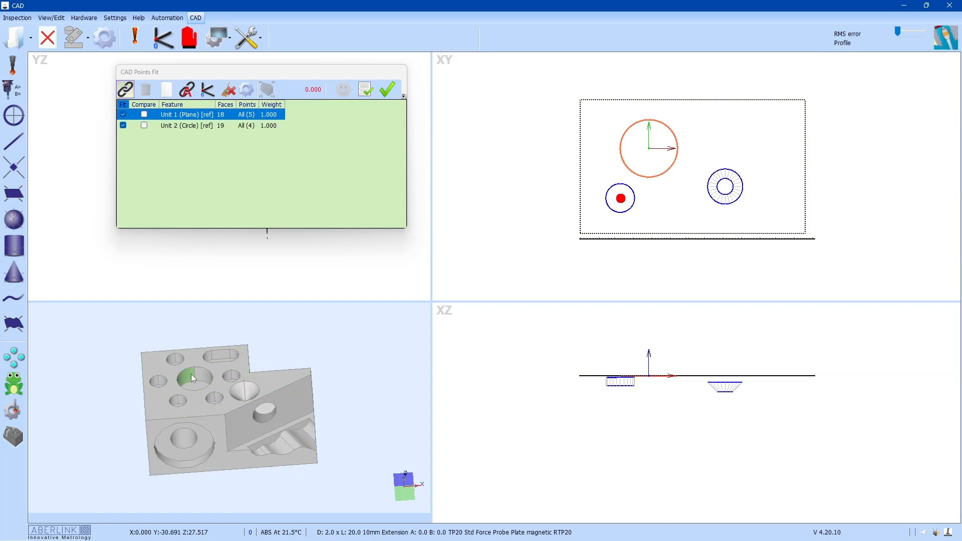
pyautogui.click(199, 372)
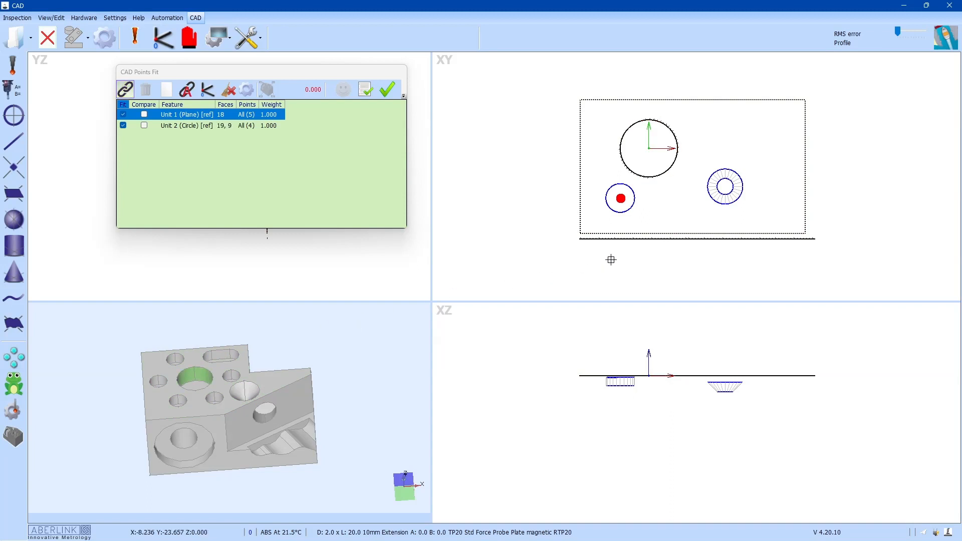
# Link the measured Unit 3 line to the model's front side face and finish linking features
pyautogui.click(622, 240)
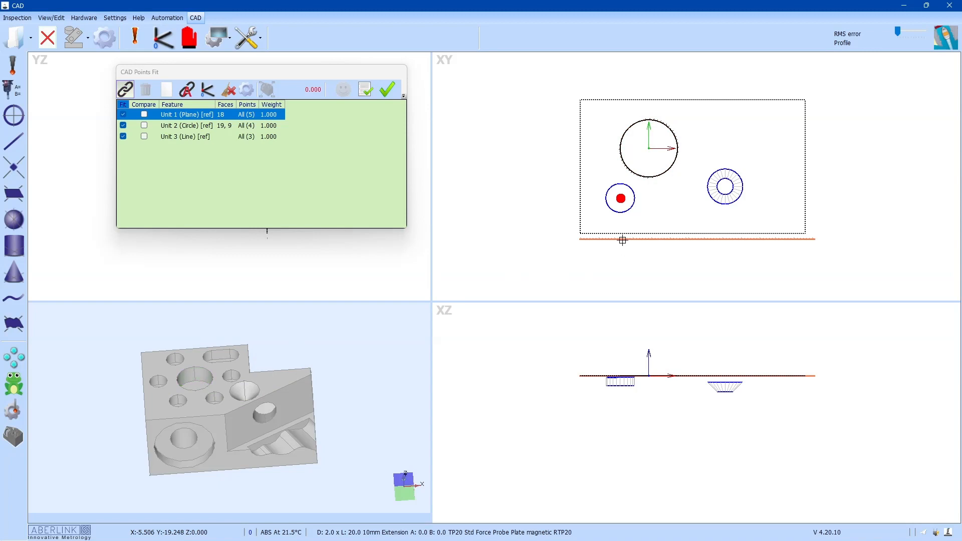
pyautogui.click(220, 419)
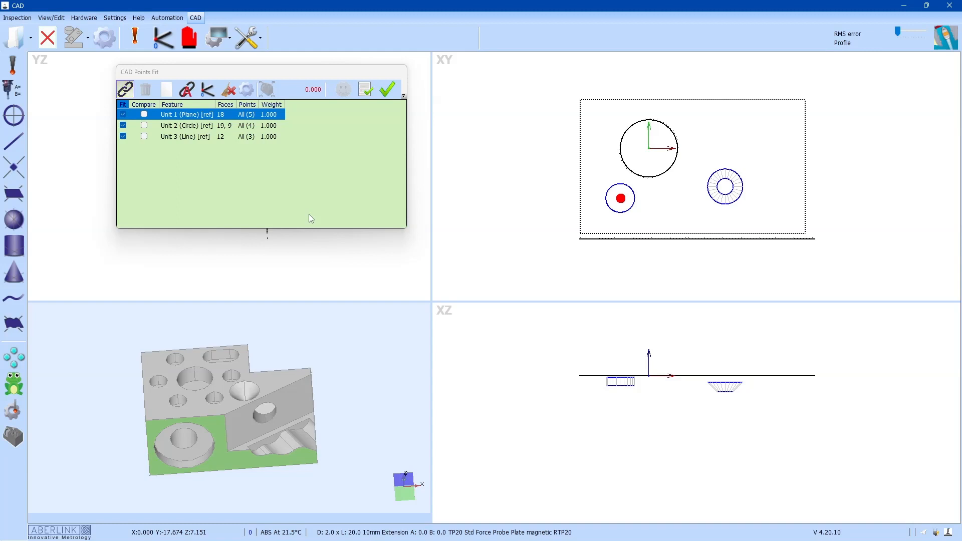
pyautogui.click(125, 90)
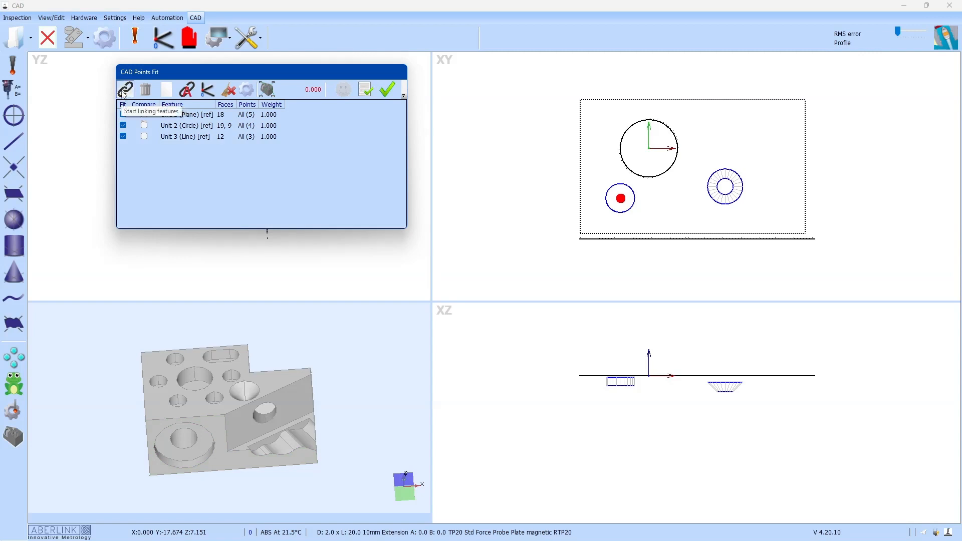
# Run the best fit of the linked plane, circle and line to the CAD model and accept the result
pyautogui.click(208, 92)
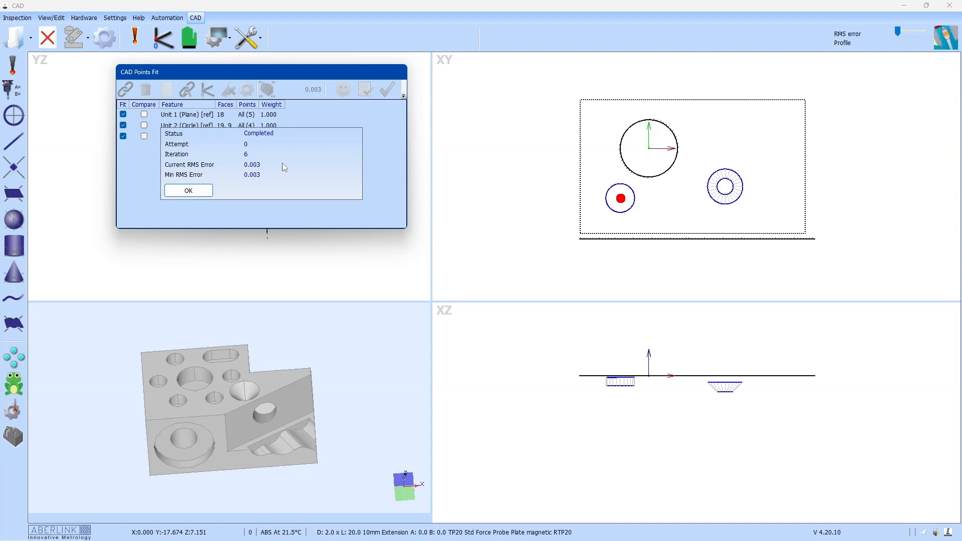
pyautogui.click(189, 191)
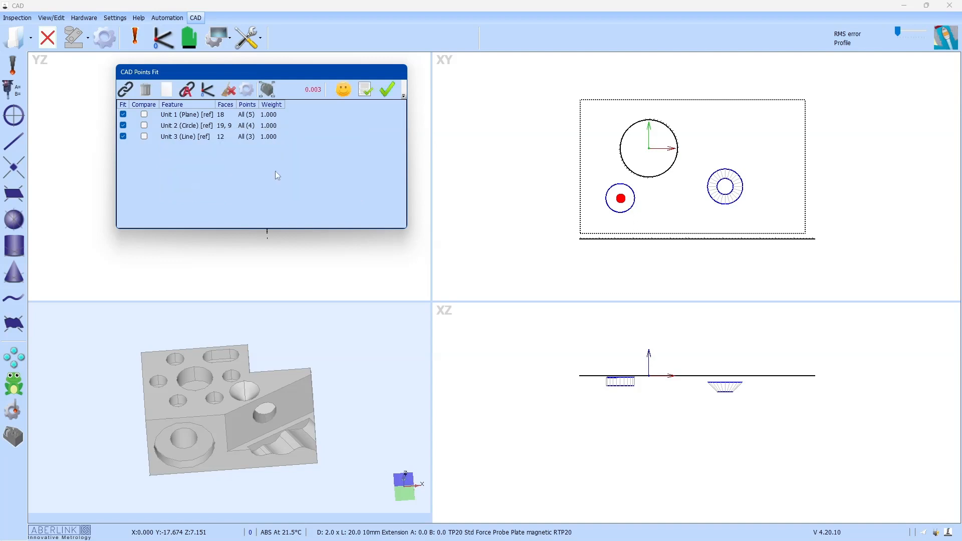
pyautogui.click(387, 89)
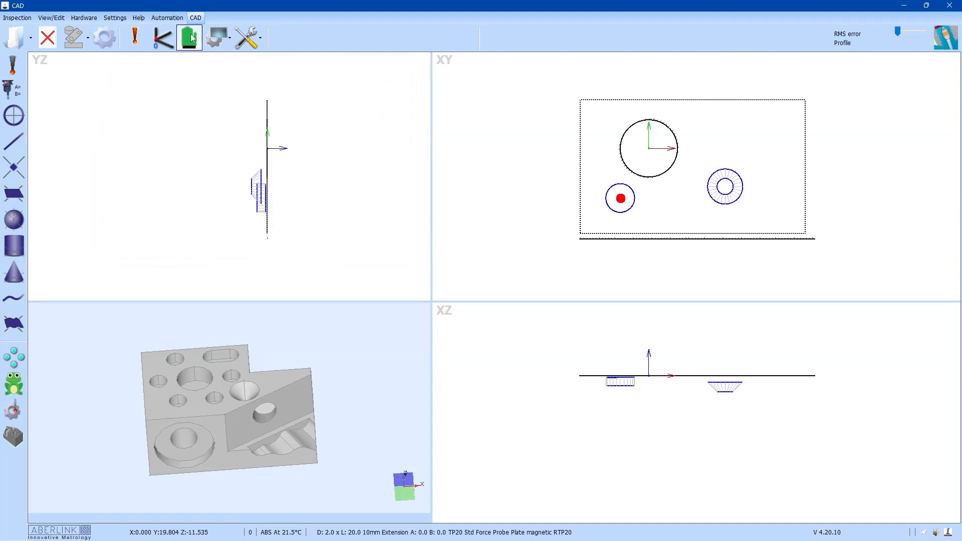
# Start linking features in CAD Points Fit and link the measured Unit 1 plane to the face with the ring of holes
pyautogui.moveTo(193, 38)
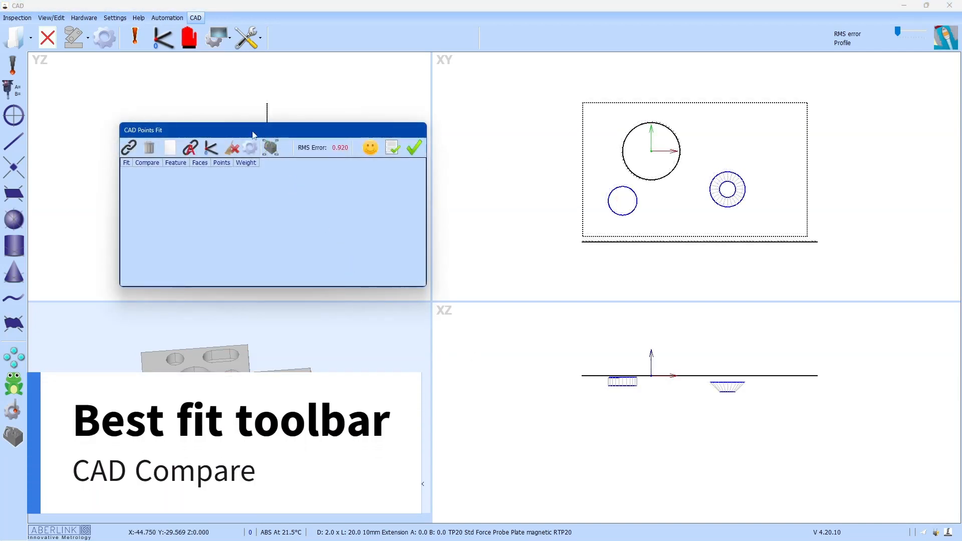
pyautogui.moveTo(252, 134)
pyautogui.mouseDown()
pyautogui.moveTo(256, 116)
pyautogui.moveTo(251, 139)
pyautogui.mouseUp()
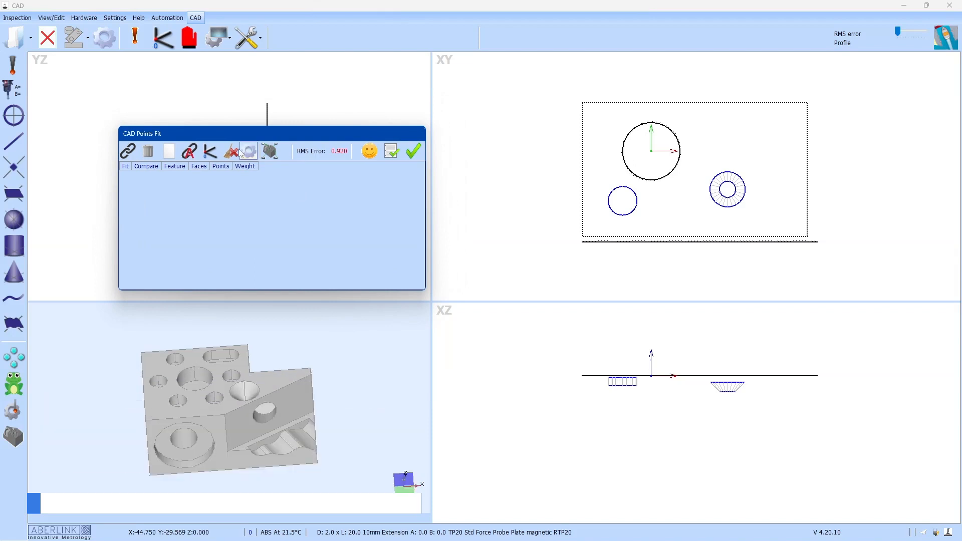
pyautogui.click(128, 152)
pyautogui.click(582, 157)
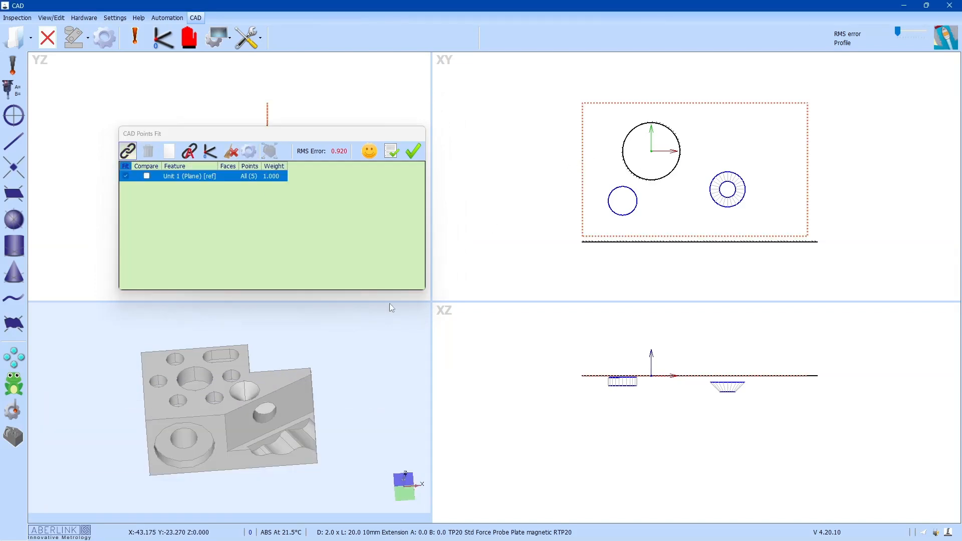
pyautogui.click(239, 366)
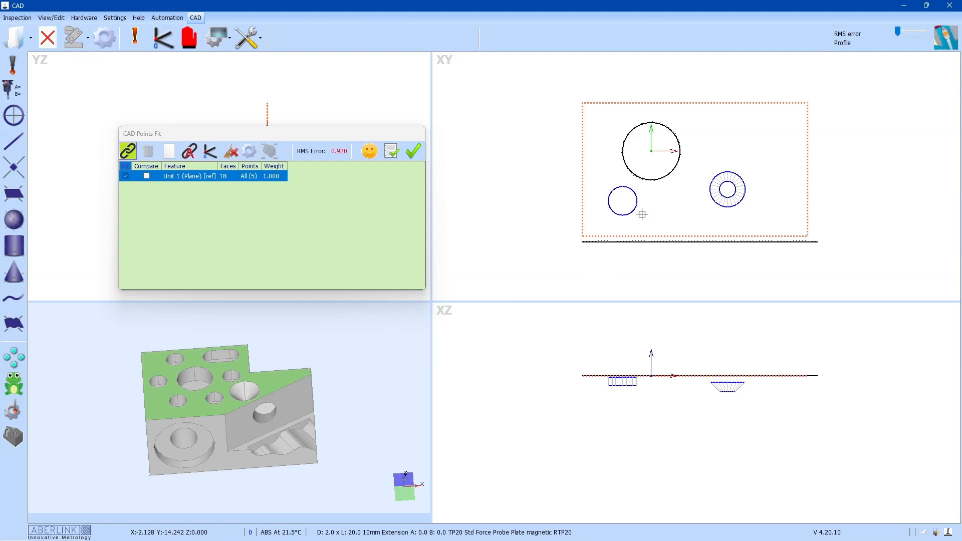
# Link the Unit 2 circle to the large bore and the Unit 3 line to the front side face, and finish linking
pyautogui.click(647, 181)
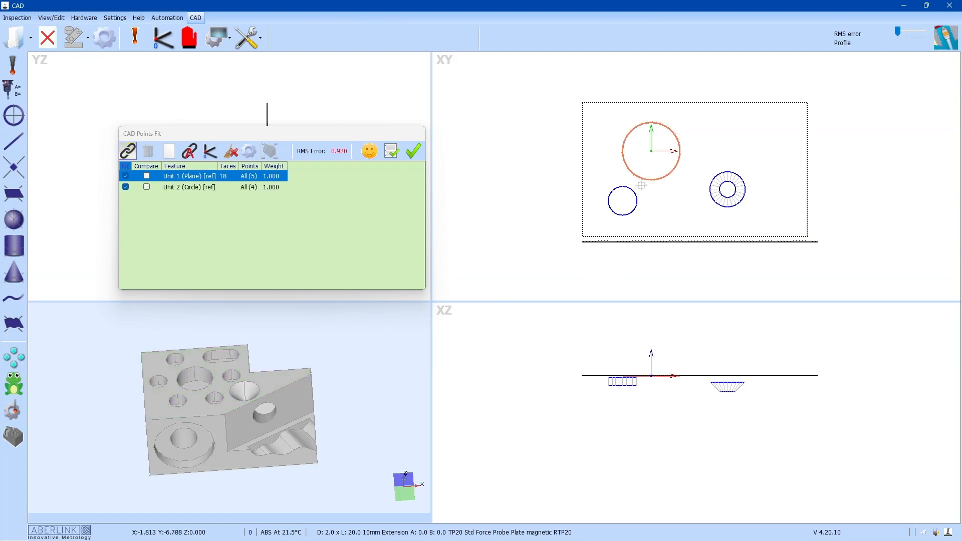
pyautogui.click(195, 377)
pyautogui.click(639, 241)
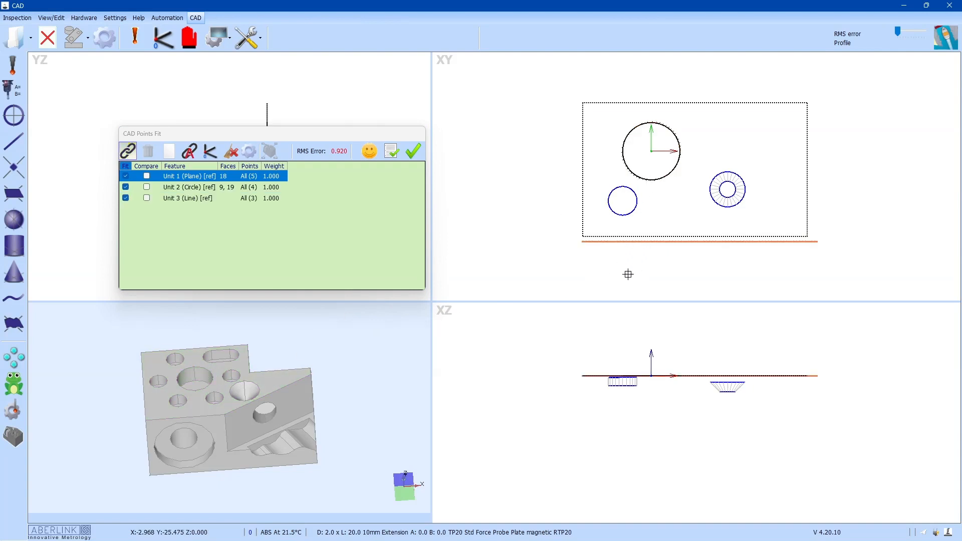
pyautogui.click(204, 421)
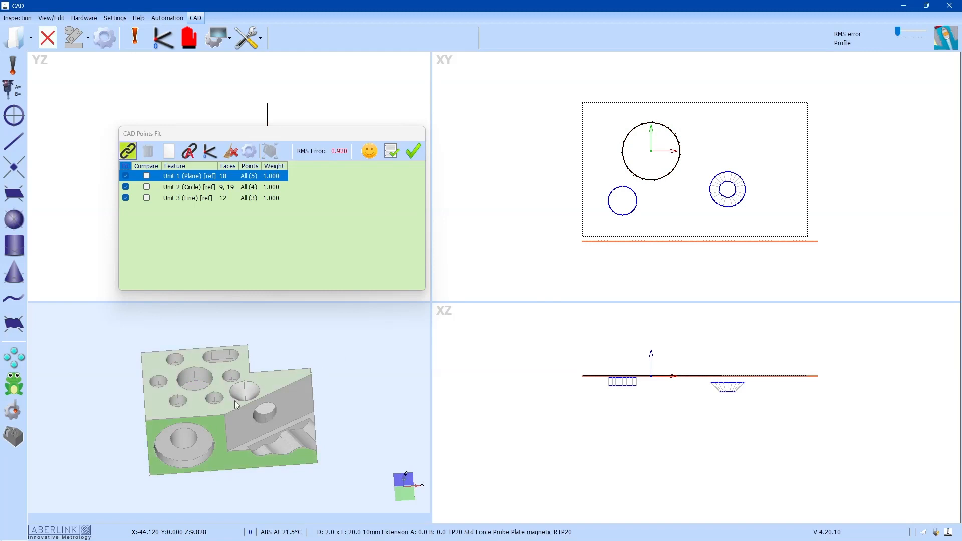
pyautogui.click(138, 168)
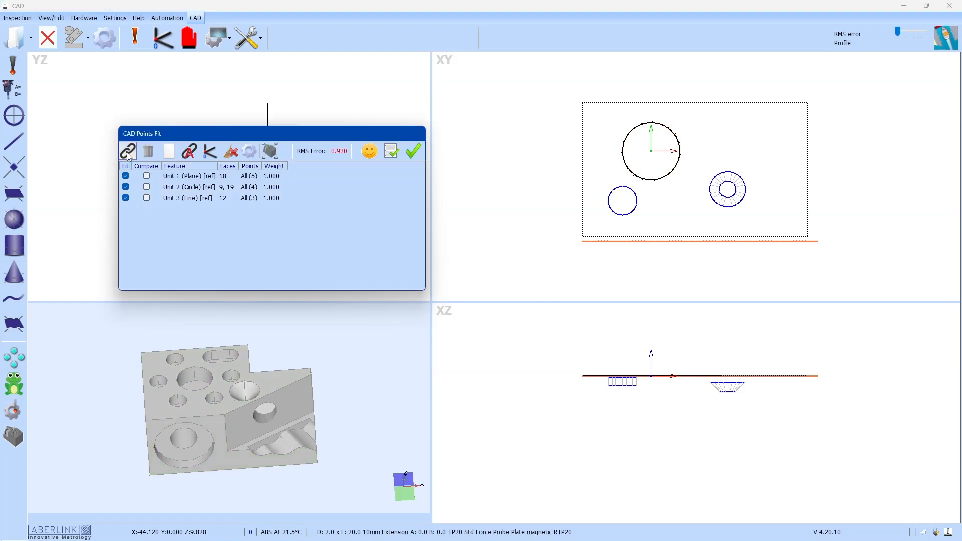
# Auto-link the measured features to the matching model faces and run the best fit
pyautogui.click(189, 151)
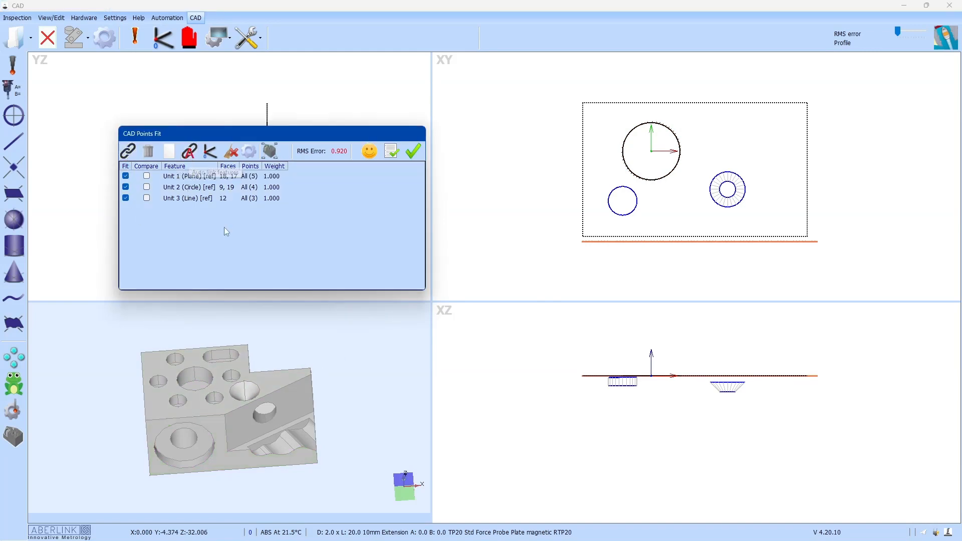
pyautogui.click(210, 151)
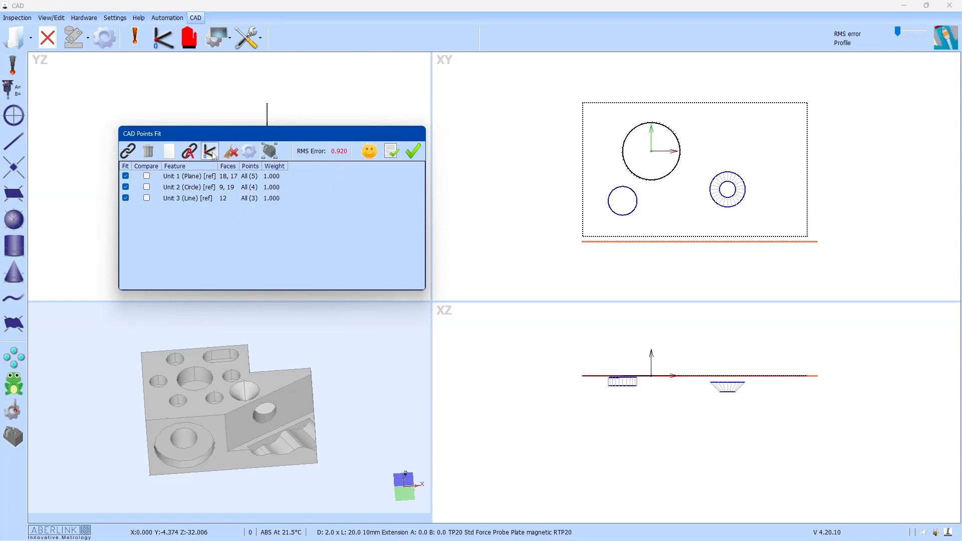
pyautogui.click(209, 254)
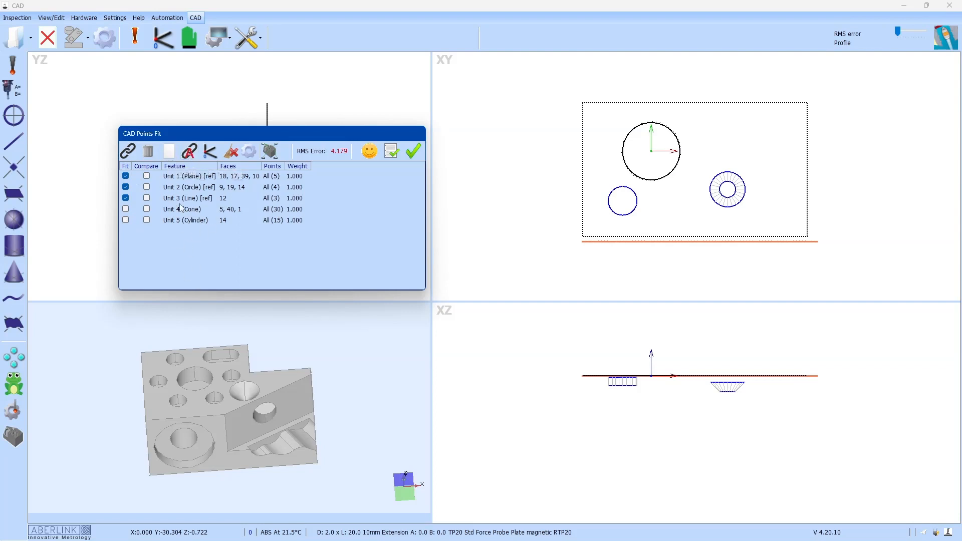
# Remove the Unit 5 cylinder from the CAD Points Fit feature list
pyautogui.click(180, 221)
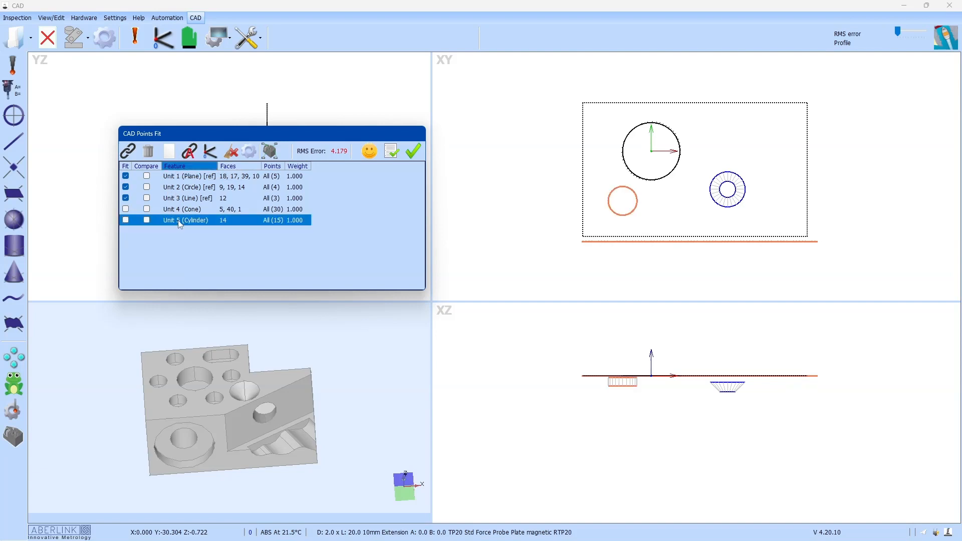
pyautogui.click(148, 151)
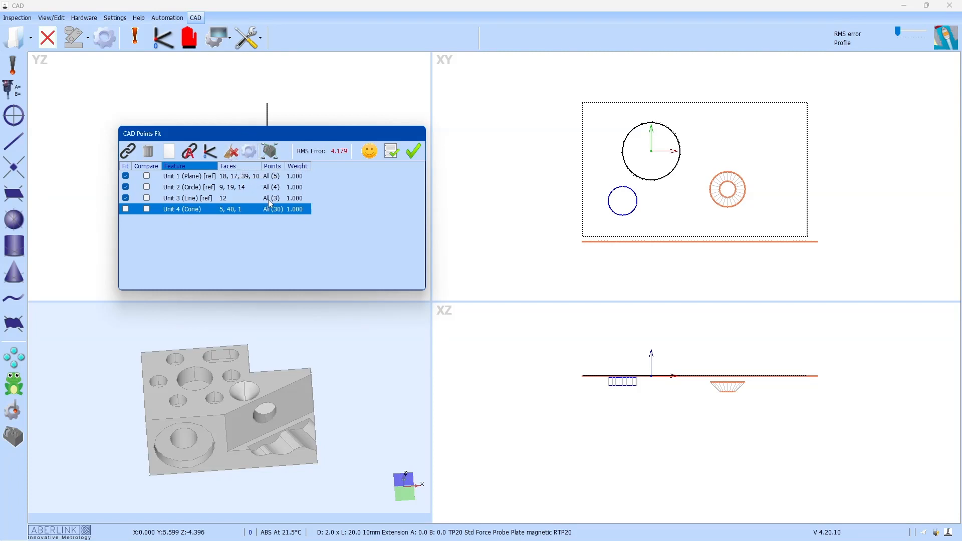
# Review the Find Matching Faces, Points Fit and probehead settings in the CAD options
pyautogui.click(251, 154)
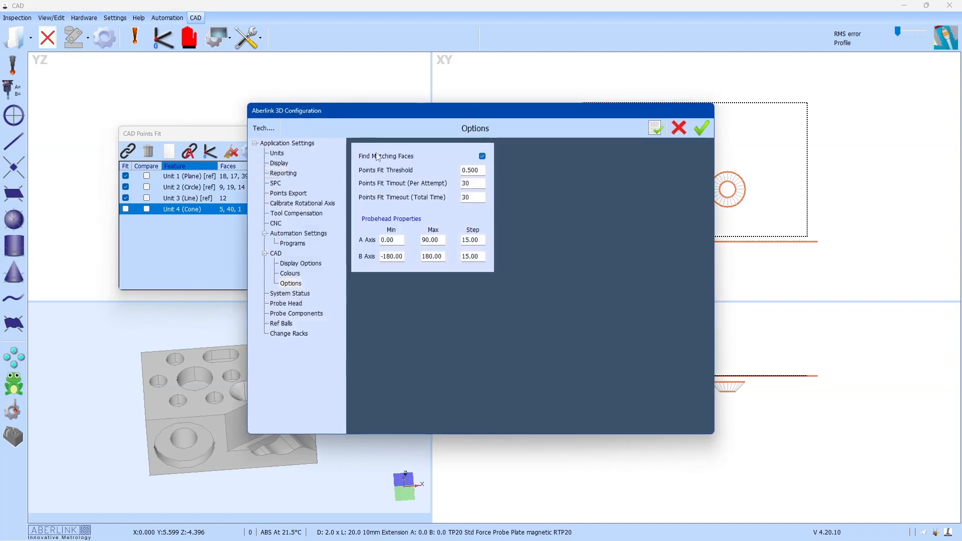
pyautogui.moveTo(379, 109); pyautogui.dragTo(328, 109)
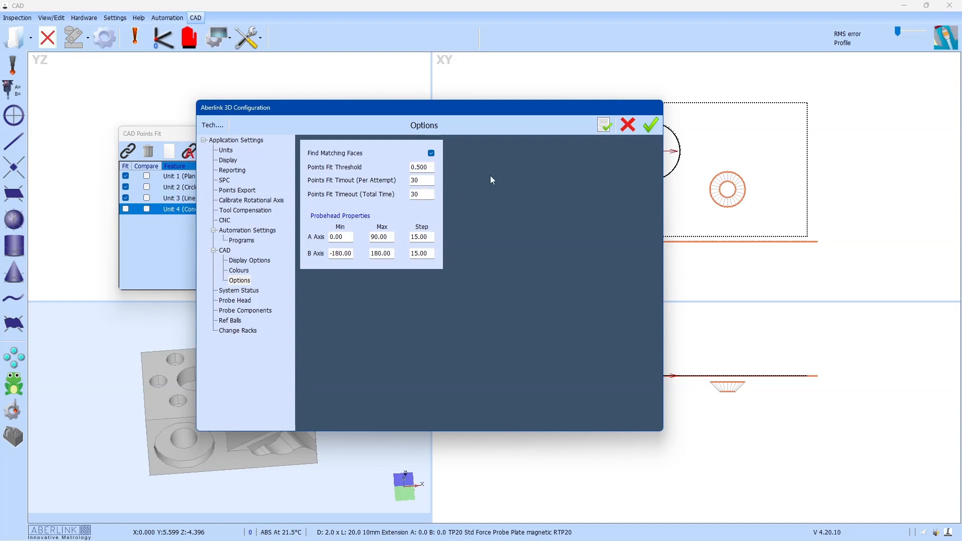
pyautogui.click(650, 126)
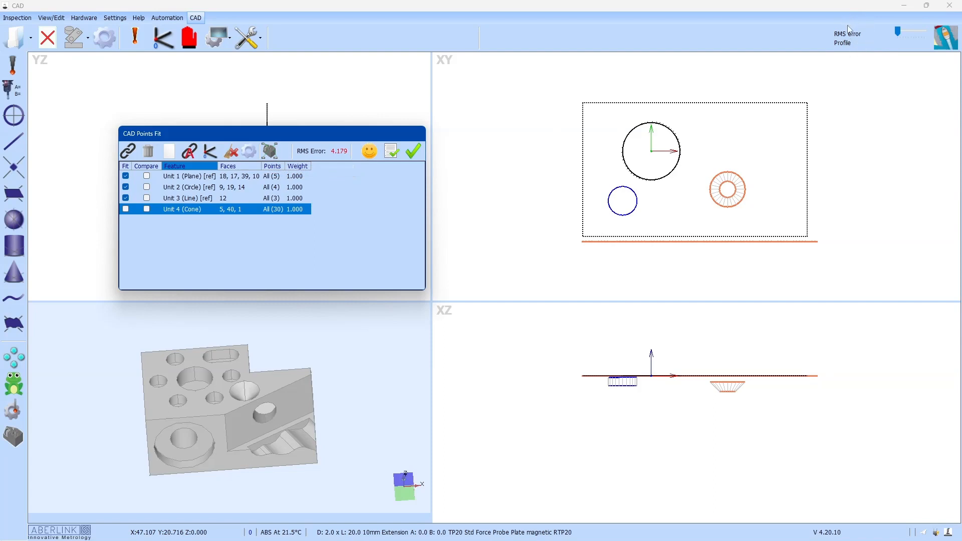
# Show the measured points on the CAD model and remove the Unit 4 cone from the fit list
pyautogui.click(270, 151)
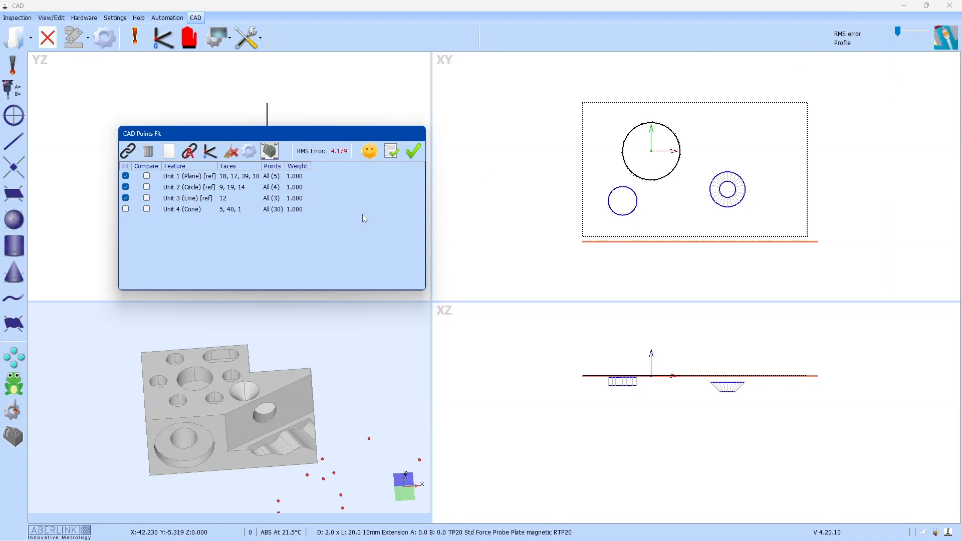
pyautogui.click(172, 210)
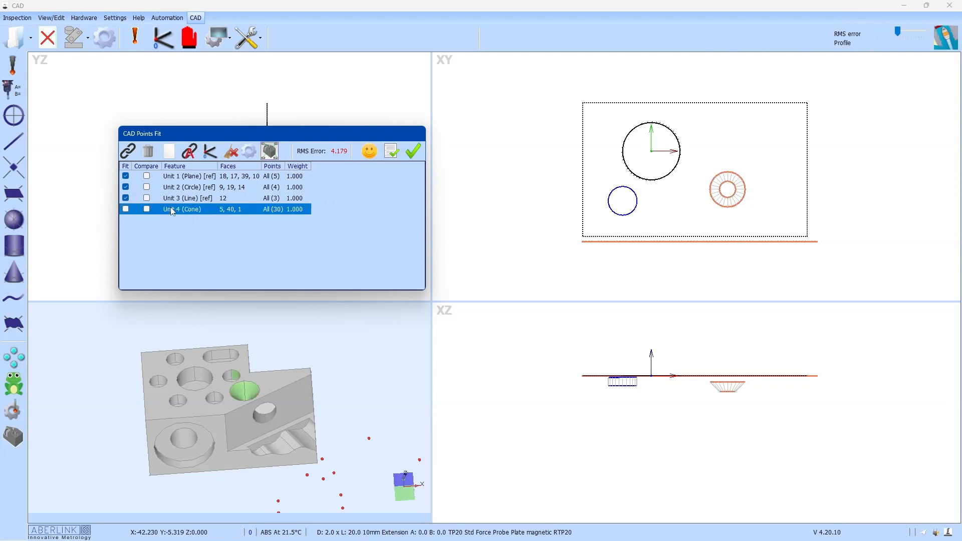
pyautogui.click(148, 152)
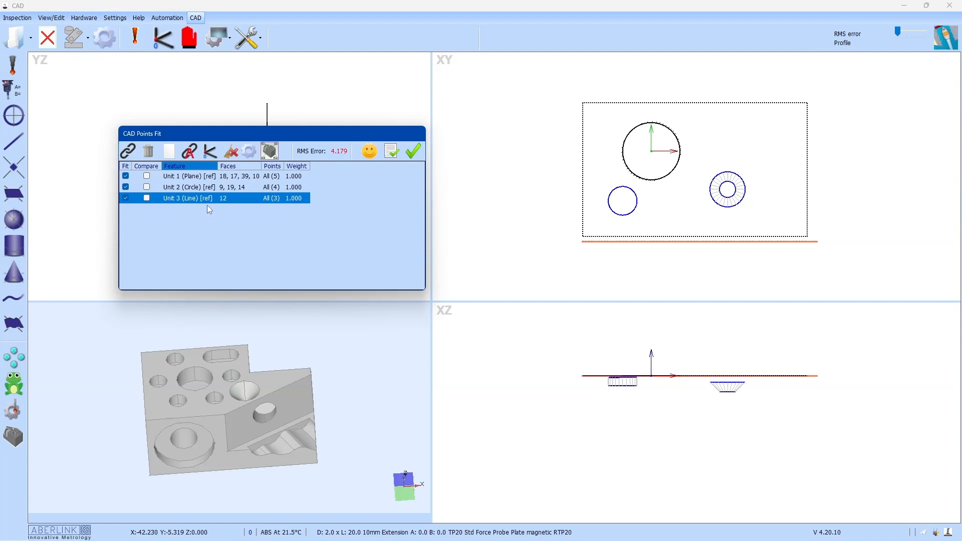
# Clear all features from the fit list and link the Unit 1 plane to the face with the ring of holes
pyautogui.click(169, 151)
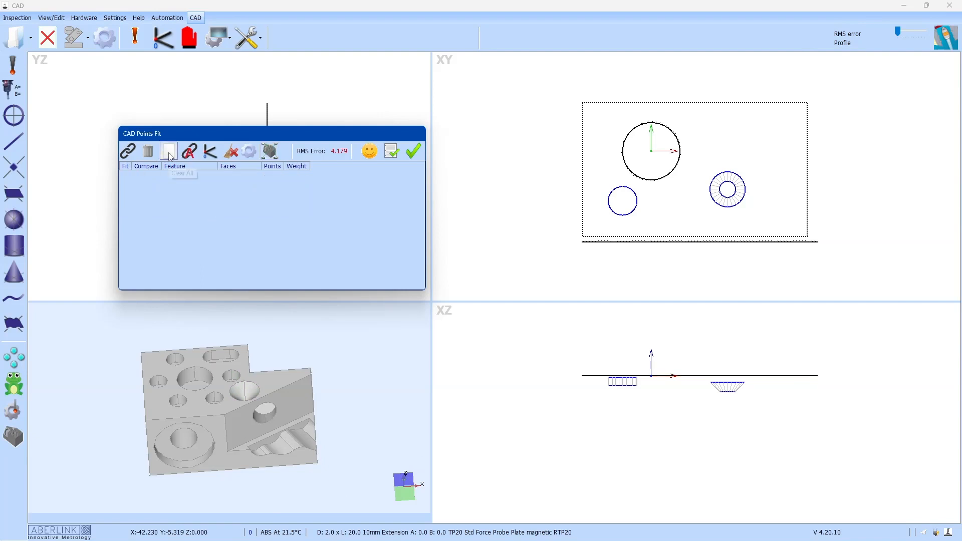
pyautogui.click(128, 151)
pyautogui.click(579, 205)
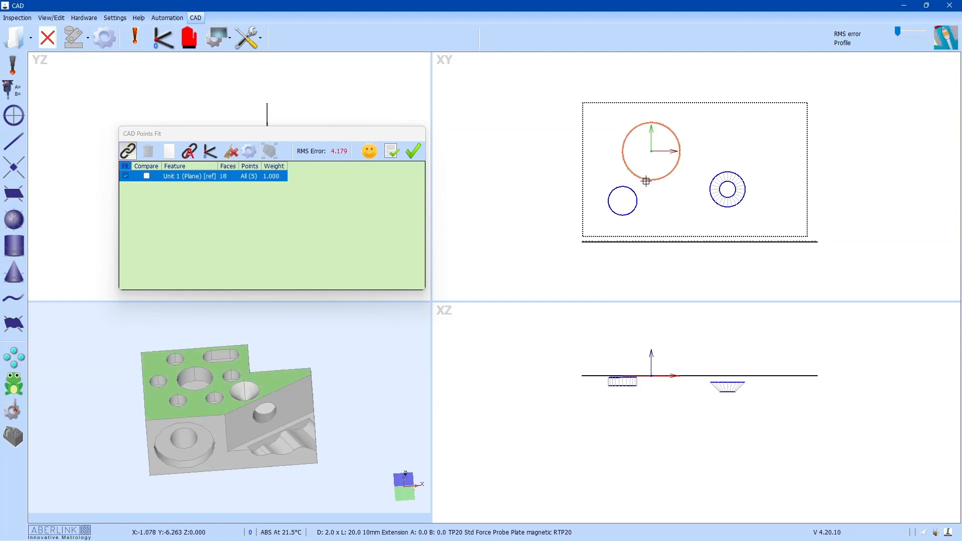
# Link the Unit 2 circle to both wall faces of the large bore and the Unit 3 line to the front side face
pyautogui.click(203, 376)
pyautogui.click(189, 379)
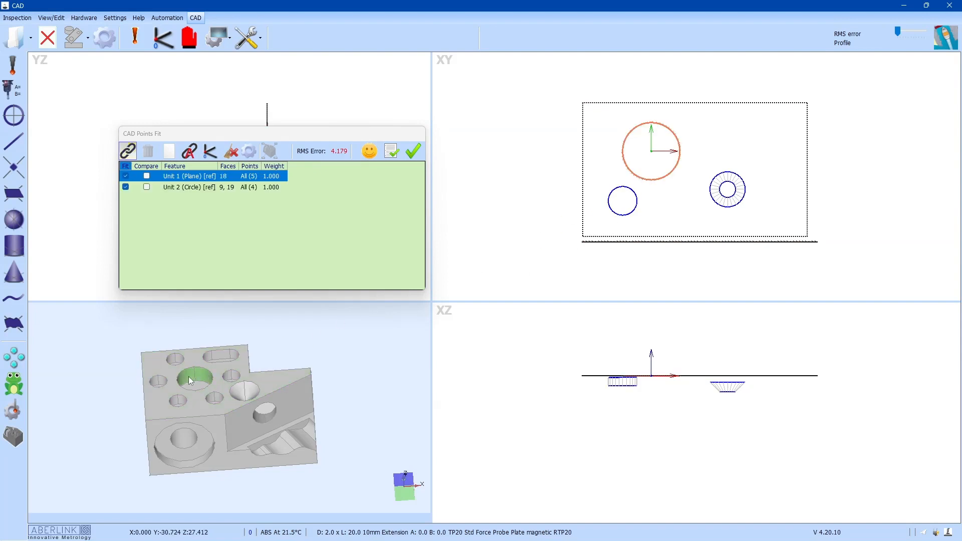
pyautogui.click(633, 242)
pyautogui.click(207, 418)
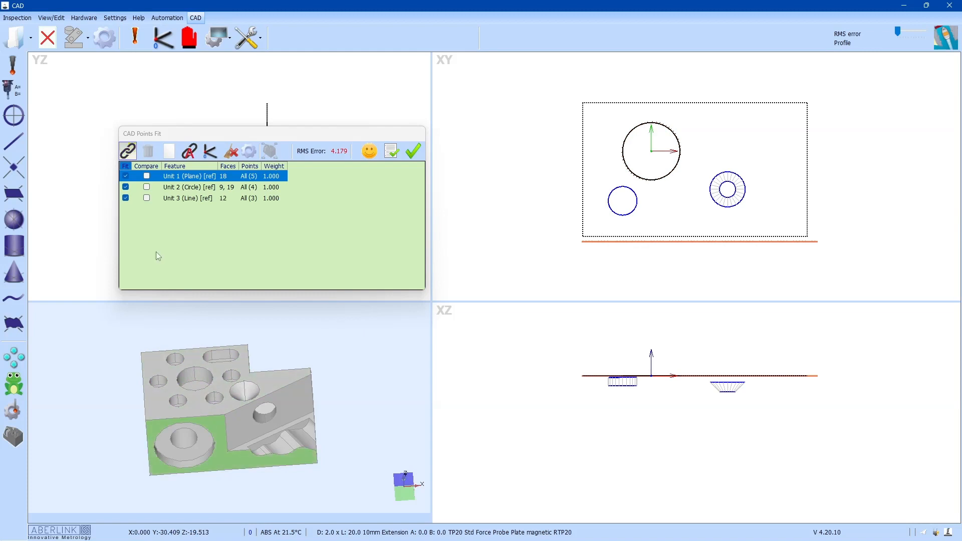
# Run the best fit of the linked plane, circle and line, show their points on the model and accept the fit
pyautogui.click(203, 187)
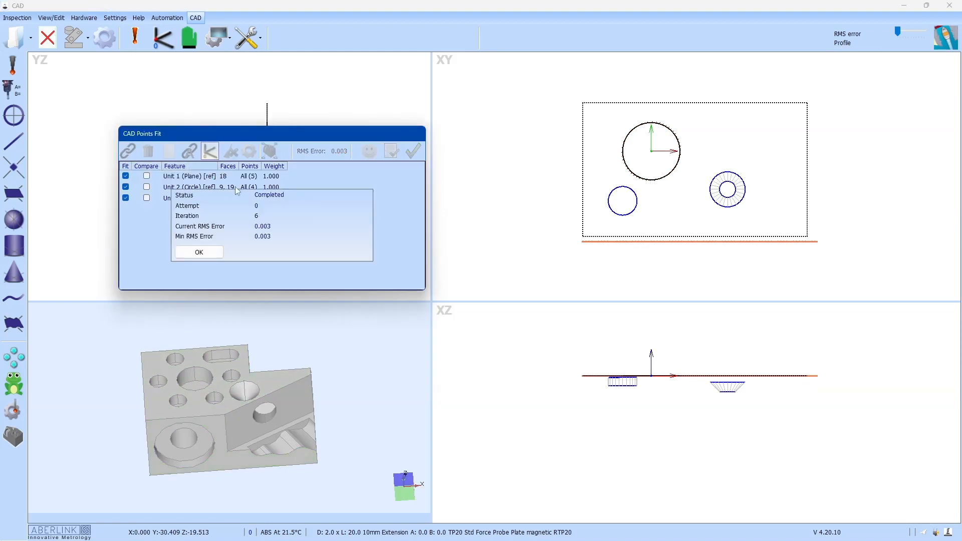
pyautogui.click(210, 255)
pyautogui.click(269, 151)
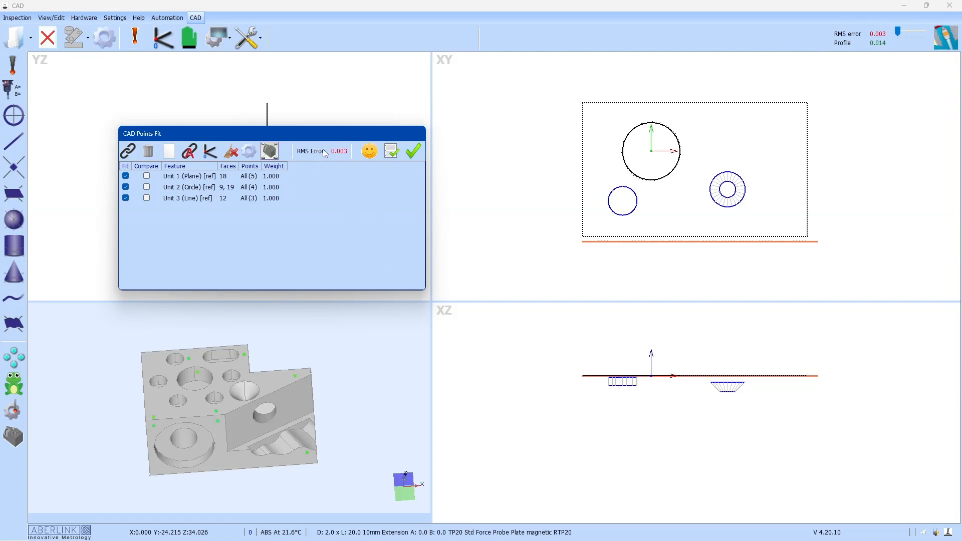
pyautogui.moveTo(368, 154)
pyautogui.click(394, 153)
pyautogui.click(406, 154)
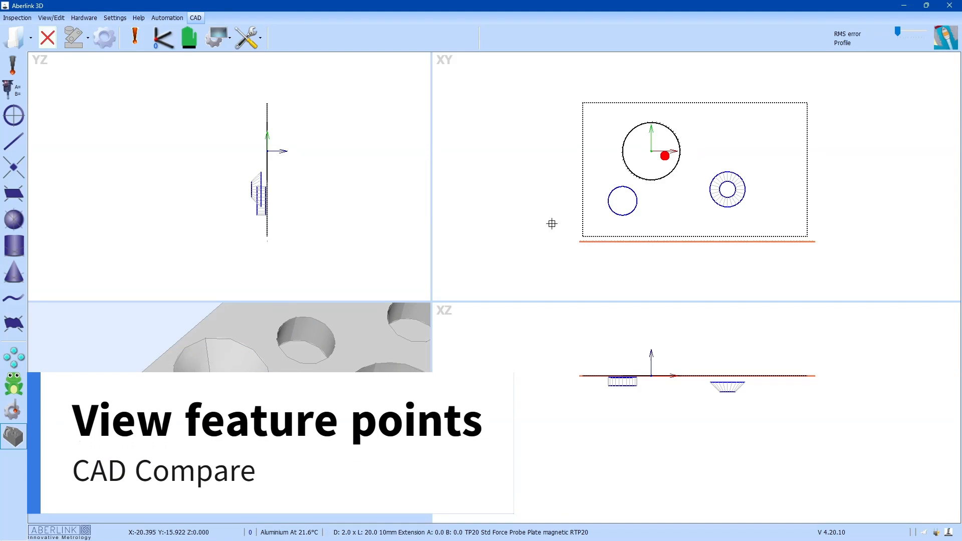
# Open the measured Unit 4 cone and examine its points on the model's conical hole
pyautogui.doubleClick(730, 206)
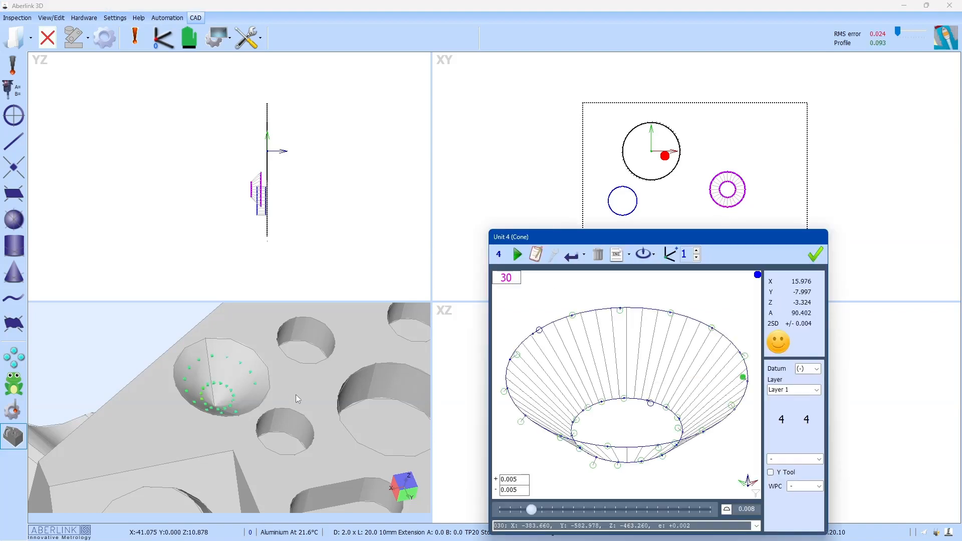
pyautogui.scroll(3, 254, 382)
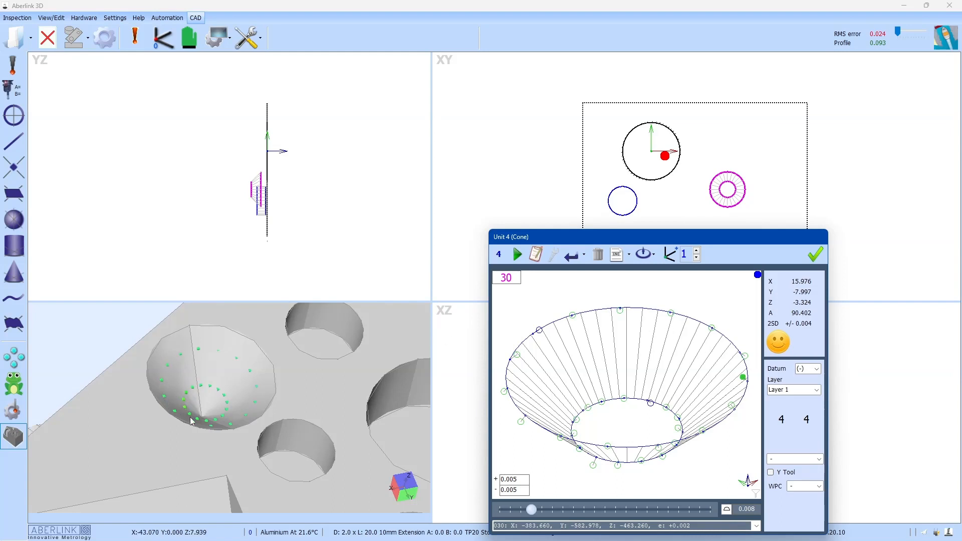
pyautogui.moveTo(228, 363)
pyautogui.mouseDown()
pyautogui.moveTo(150, 368)
pyautogui.moveTo(186, 362)
pyautogui.moveTo(237, 376)
pyautogui.mouseUp()
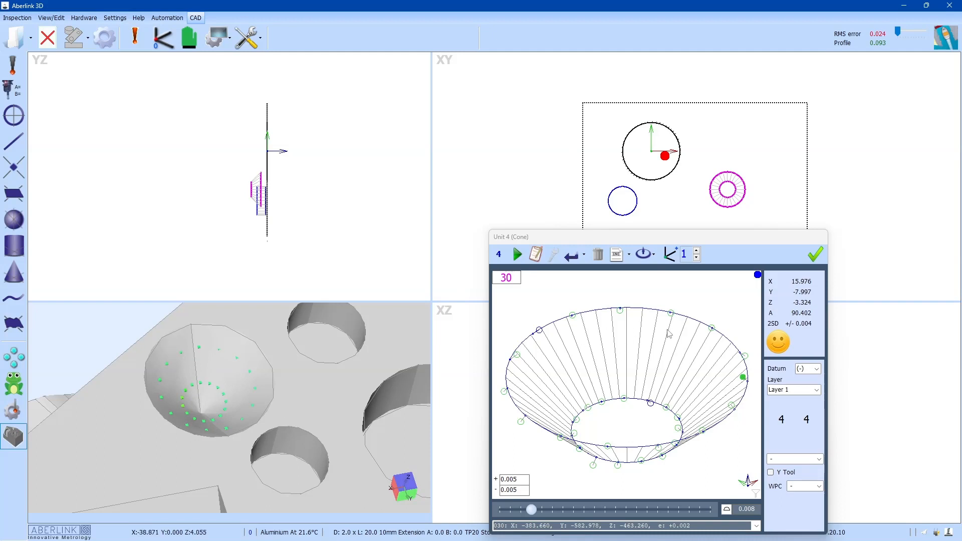
# Make the CAD model semi-transparent, examine the cone's measured points from other angles and close the Unit 4 details
pyautogui.moveTo(900, 35); pyautogui.dragTo(910, 35)
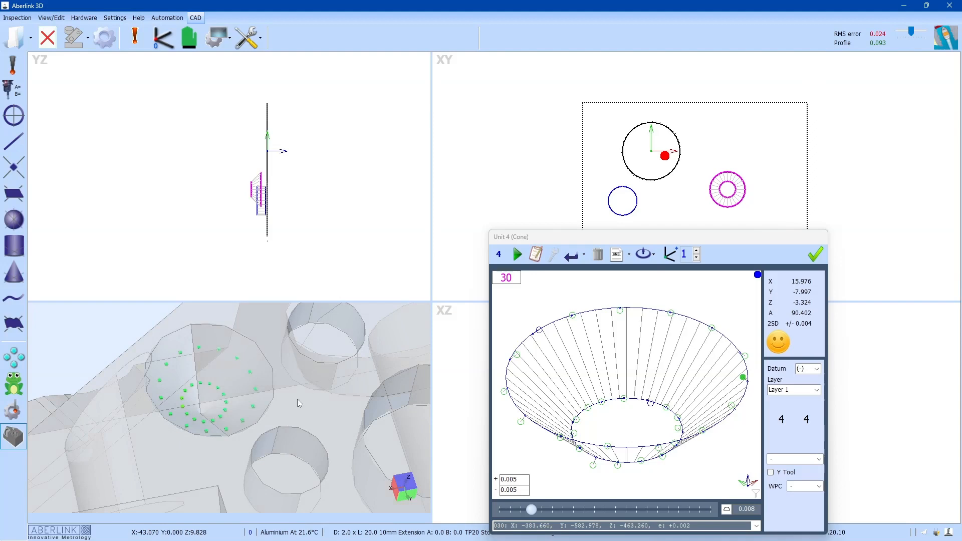
pyautogui.moveTo(296, 400)
pyautogui.mouseDown()
pyautogui.moveTo(231, 369)
pyautogui.moveTo(206, 401)
pyautogui.moveTo(260, 378)
pyautogui.moveTo(293, 407)
pyautogui.moveTo(262, 401)
pyautogui.moveTo(276, 395)
pyautogui.moveTo(281, 405)
pyautogui.mouseUp()
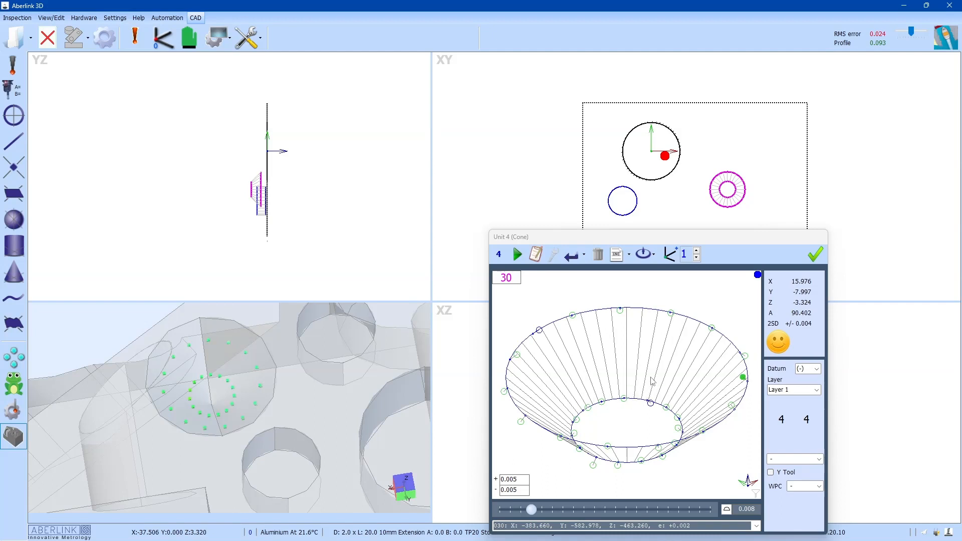
pyautogui.scroll(-5, 196, 358)
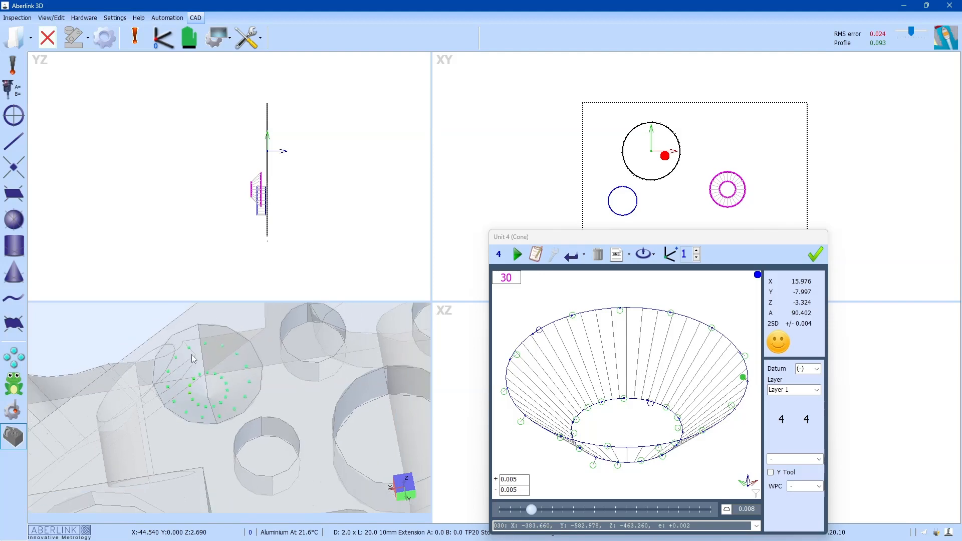
pyautogui.moveTo(207, 364); pyautogui.dragTo(199, 342, button='middle')
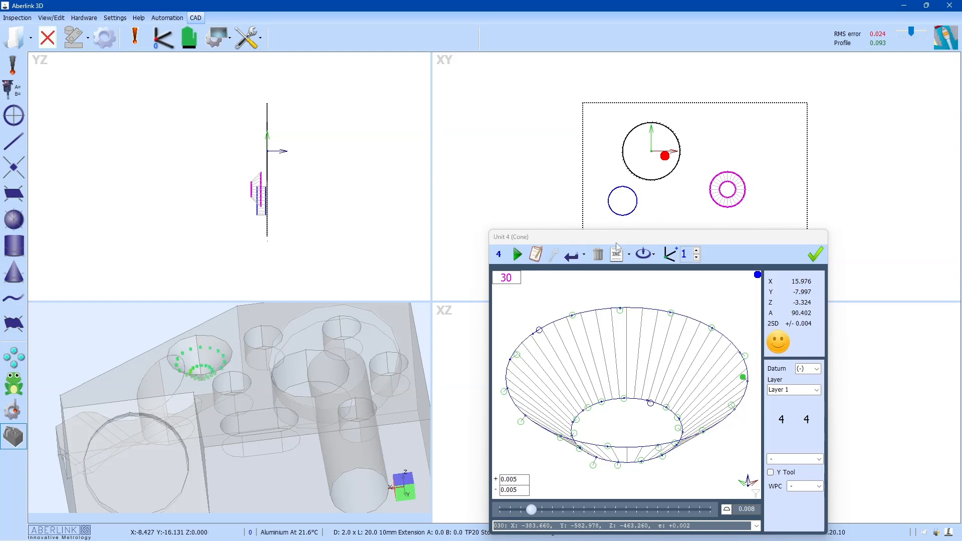
pyautogui.click(704, 241)
pyautogui.moveTo(704, 240); pyautogui.dragTo(688, 211)
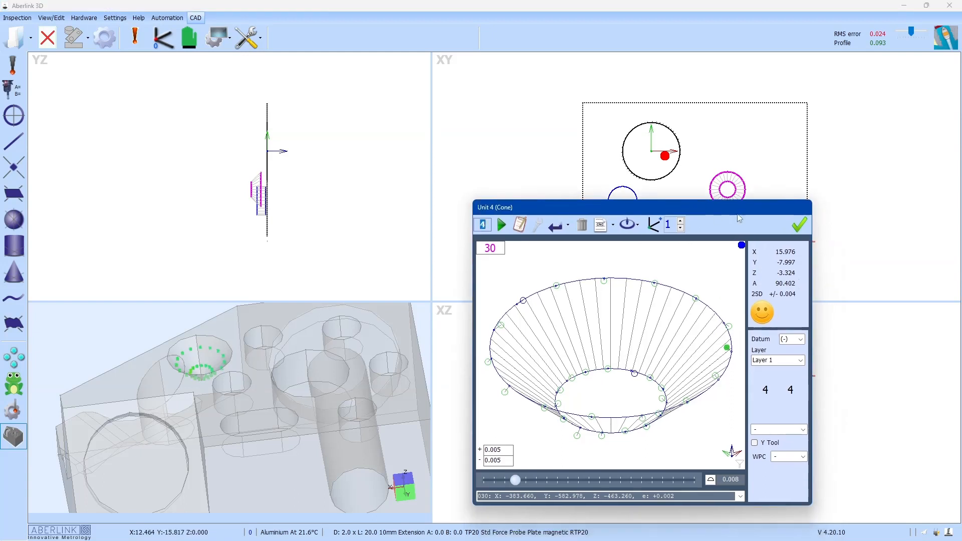
pyautogui.click(798, 225)
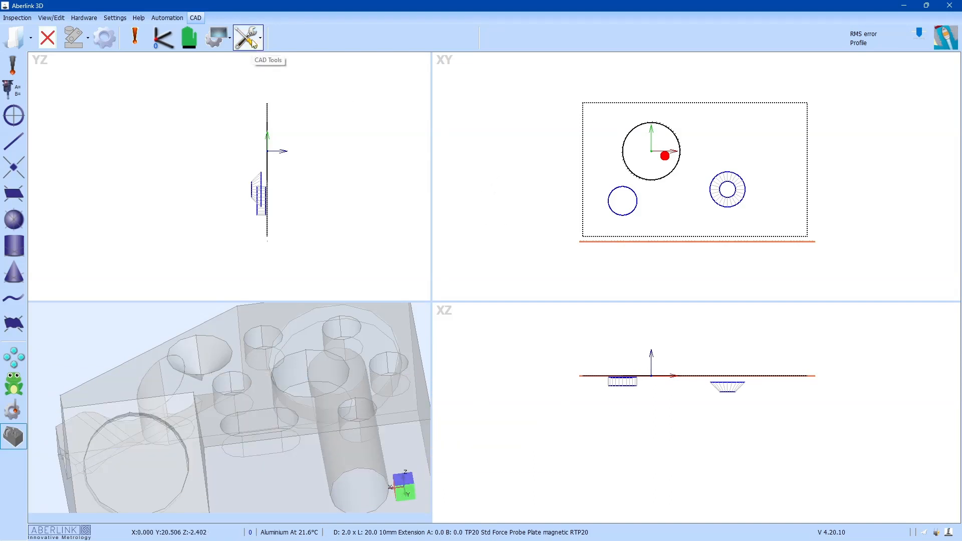
# Open the measured Unit 4 cone and raise the error scale of its points on the CAD model to about 77.6
pyautogui.doubleClick(727, 188)
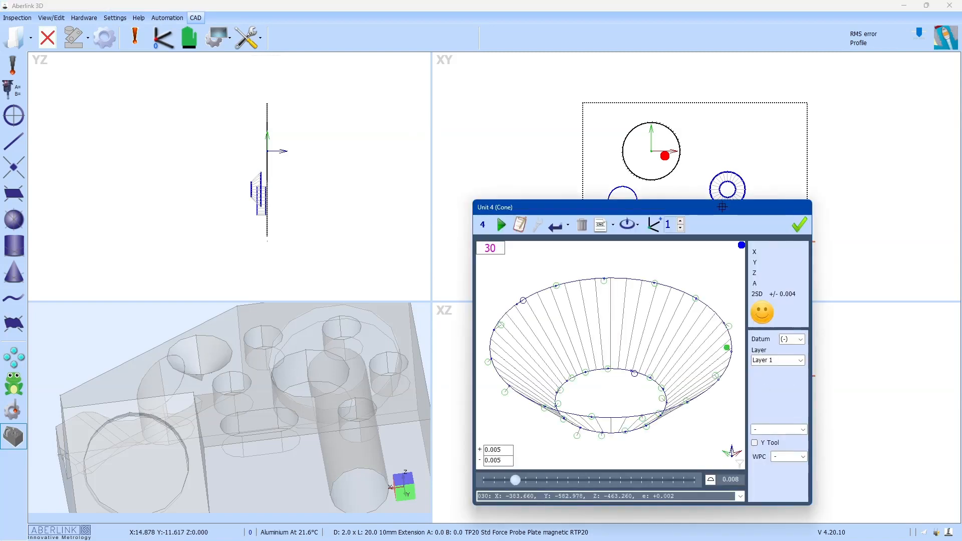
pyautogui.moveTo(673, 210); pyautogui.dragTo(689, 208)
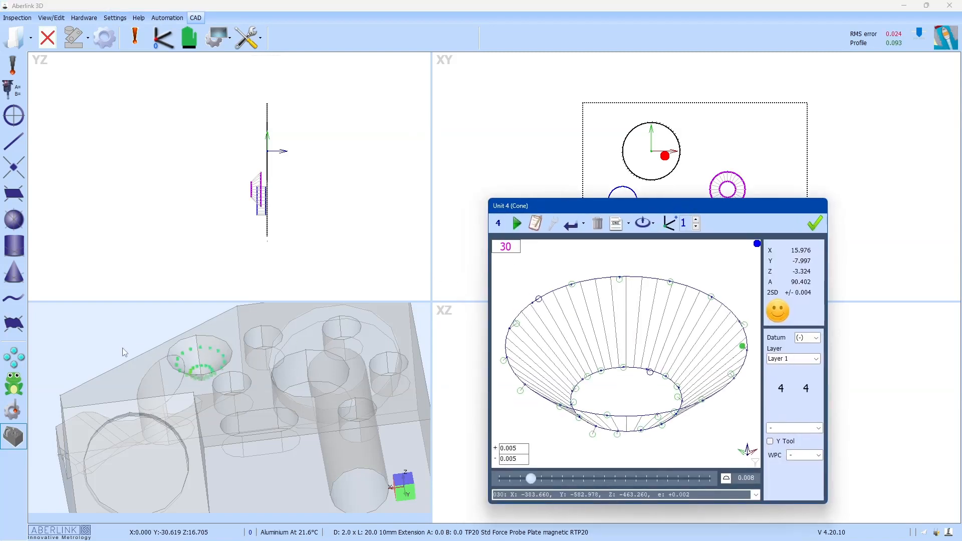
pyautogui.click(247, 39)
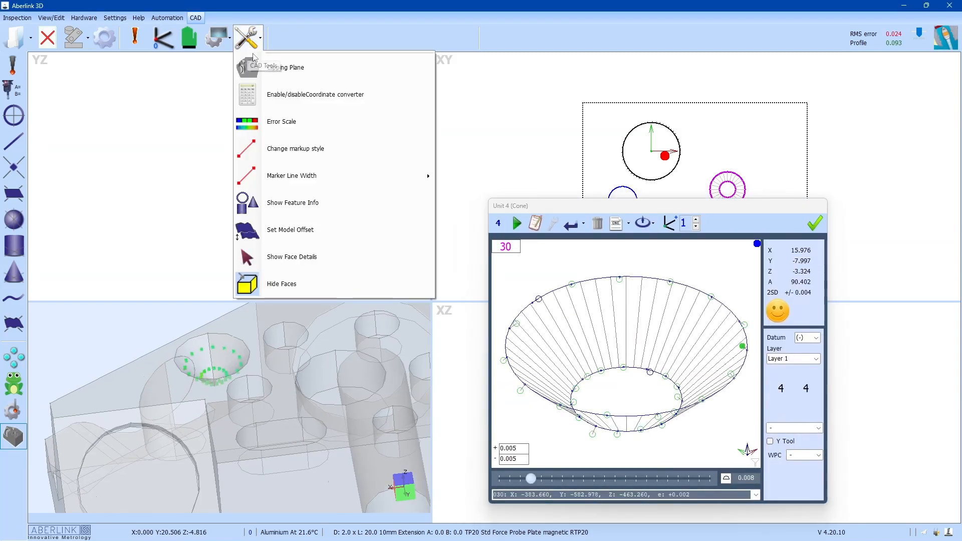
pyautogui.click(305, 119)
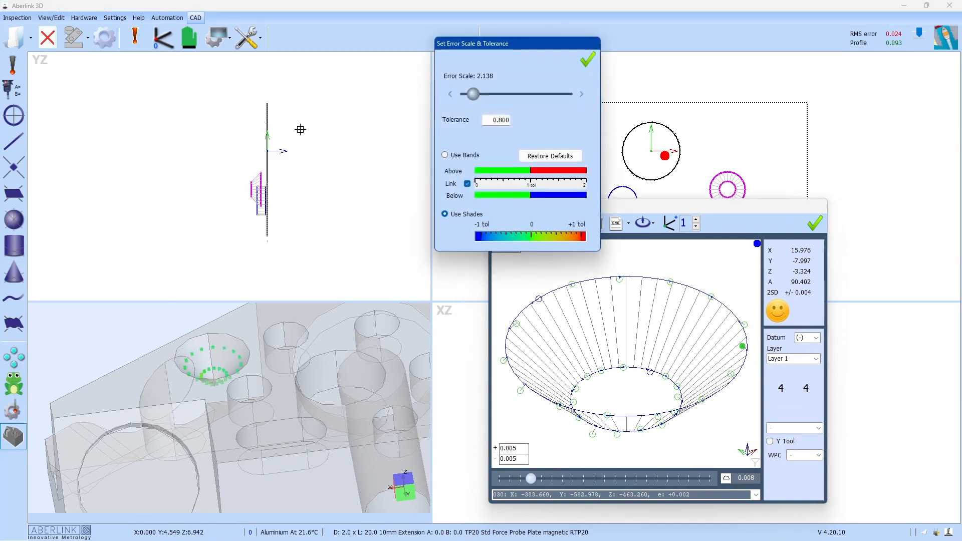
pyautogui.moveTo(512, 48); pyautogui.dragTo(393, 28)
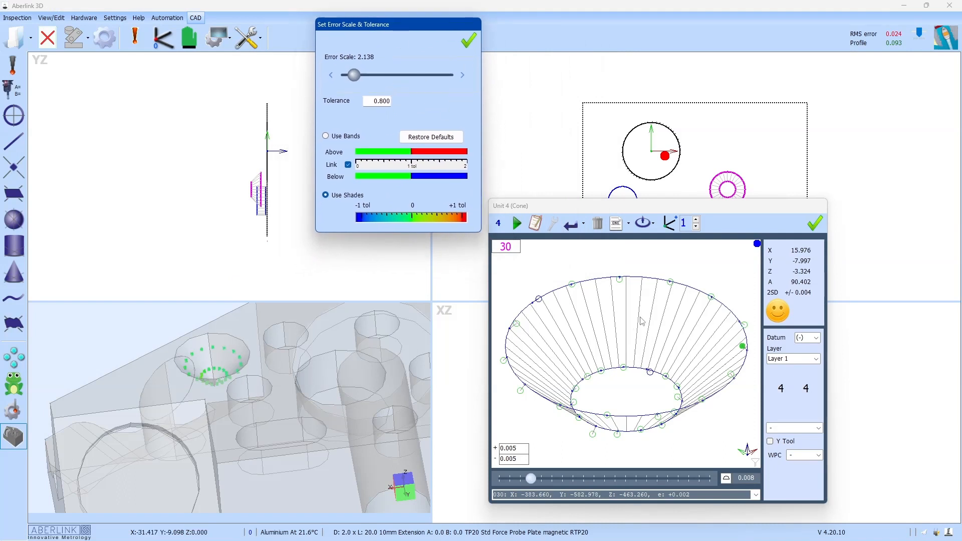
pyautogui.moveTo(355, 81); pyautogui.dragTo(411, 90)
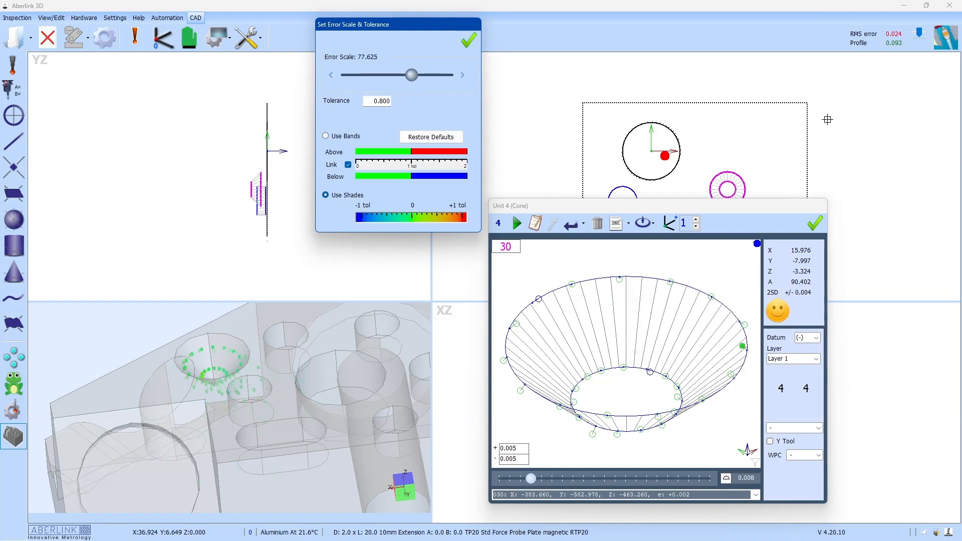
# Make the CAD model faces fully transparent and set the error scale to about 9.12 with a tolerance of 0.1
pyautogui.moveTo(919, 34); pyautogui.dragTo(924, 35)
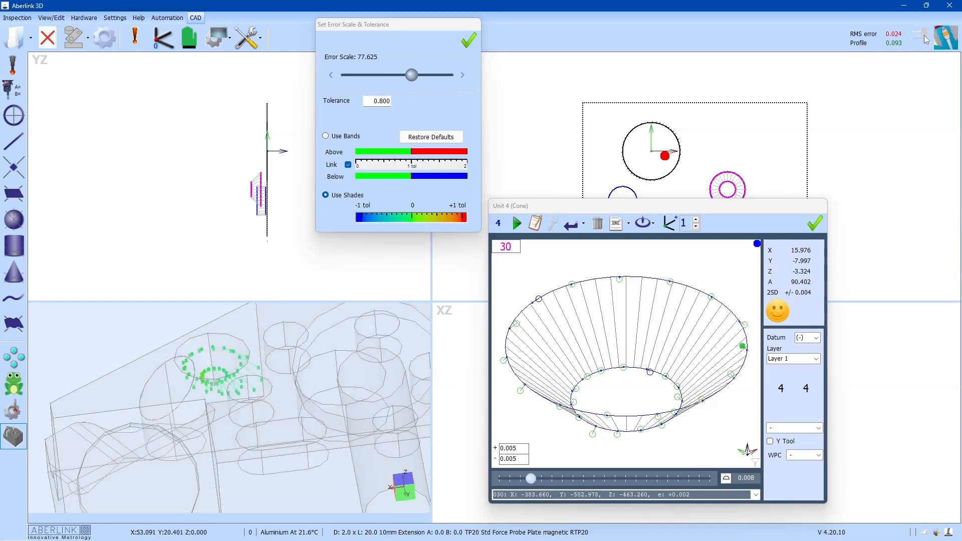
pyautogui.moveTo(413, 80); pyautogui.dragTo(409, 102)
pyautogui.write('0.1')
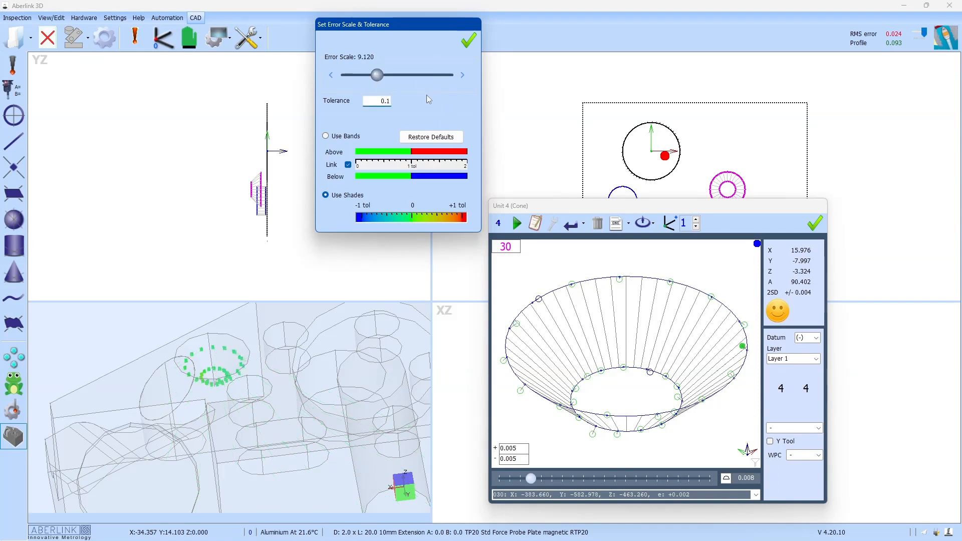
# Preview the cone's point errors coloured in bands, return to shades and accept the error scale settings
pyautogui.click(326, 136)
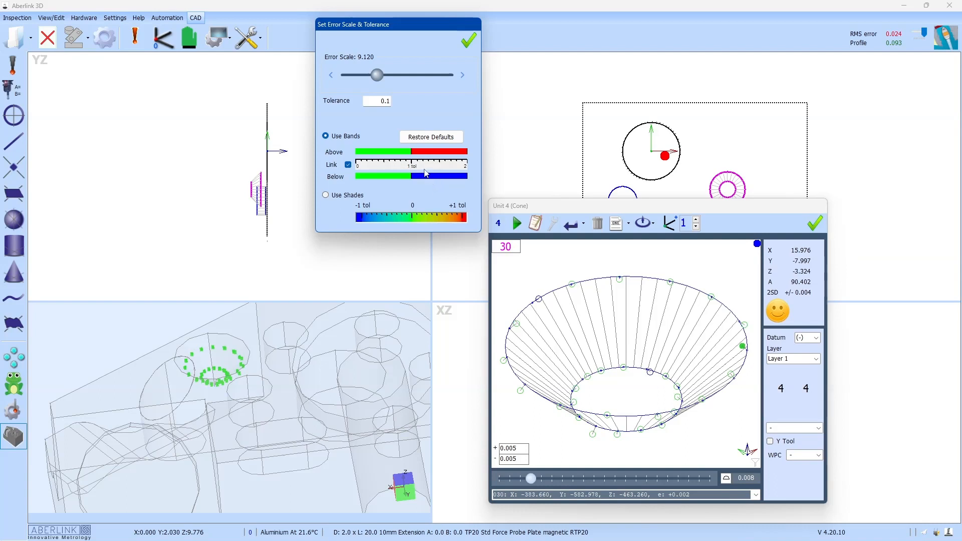
pyautogui.click(327, 196)
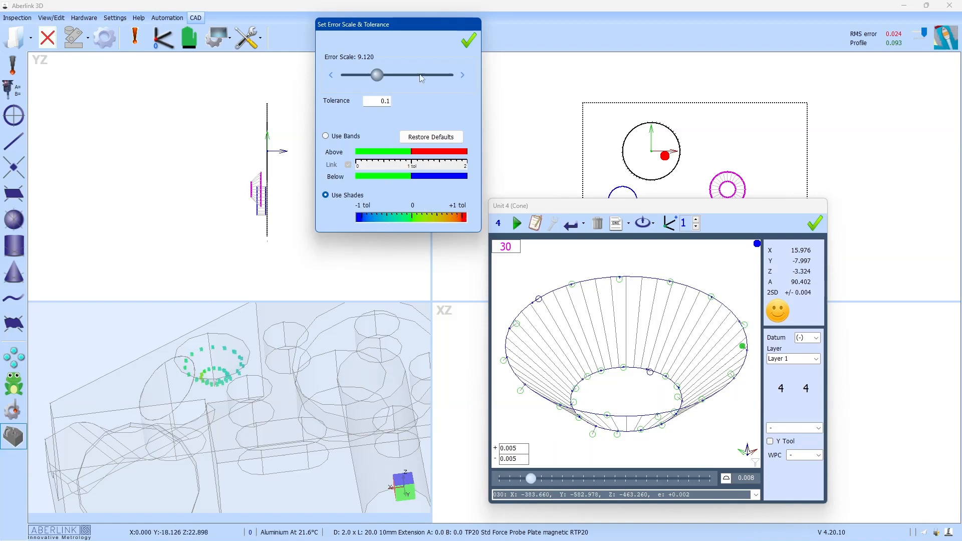
pyautogui.click(469, 40)
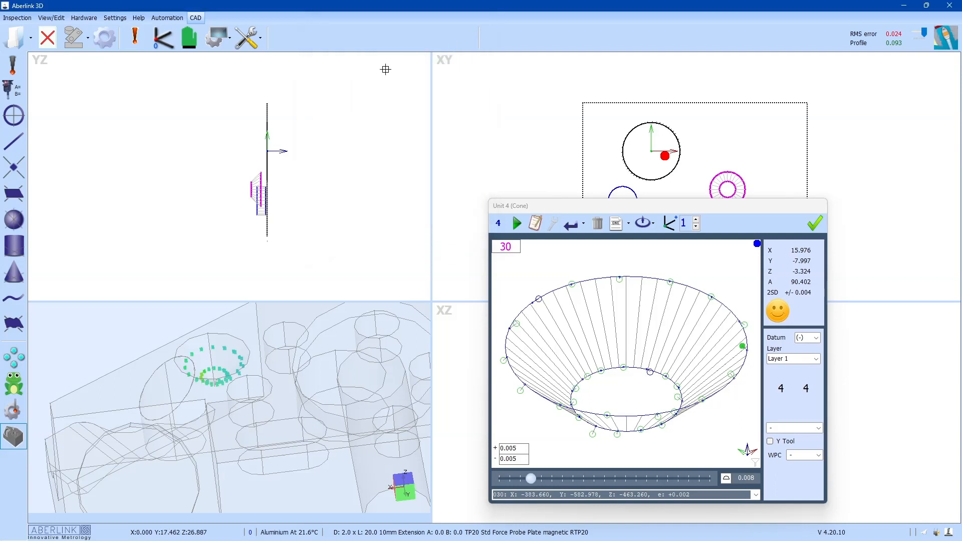
# Switch the markup style to show deviation labels for the cone's points, examine them and hide the labels again
pyautogui.click(259, 44)
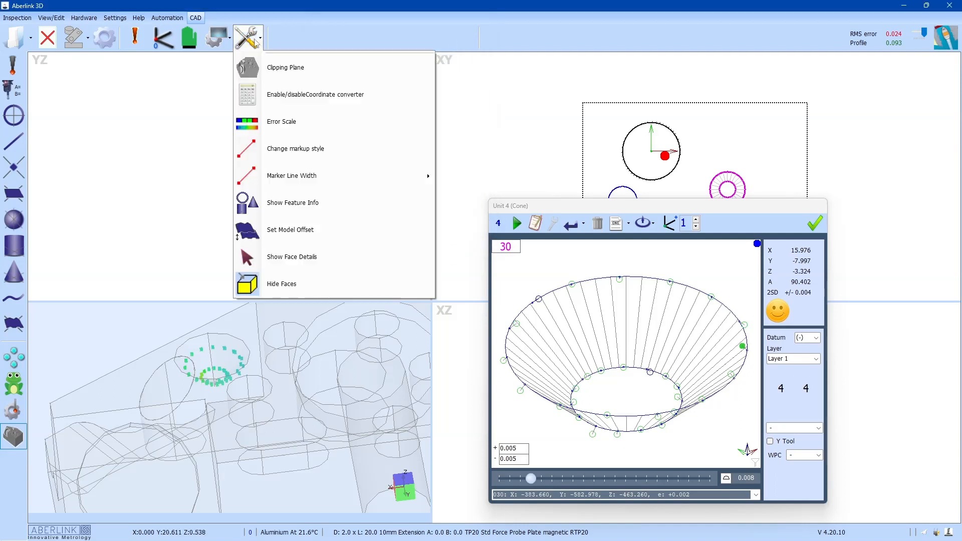
pyautogui.click(323, 151)
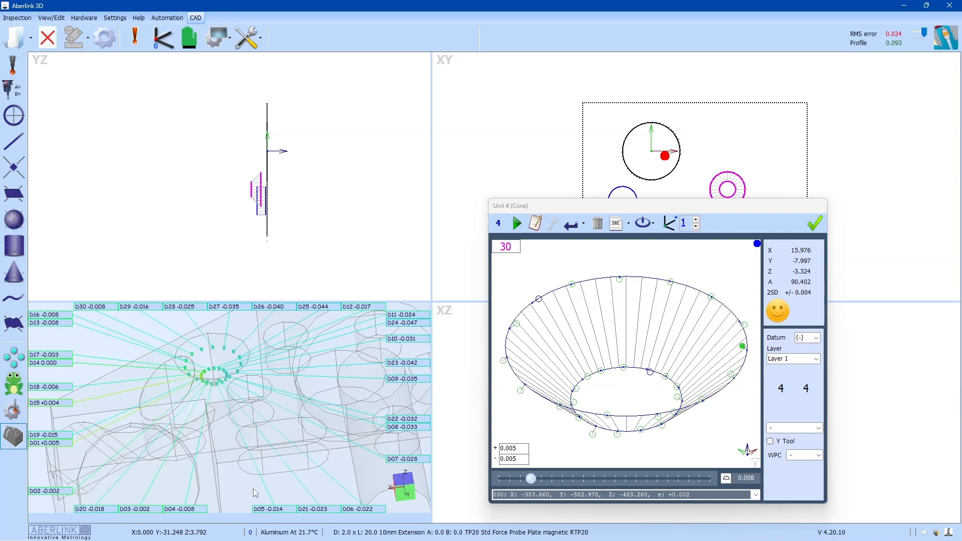
pyautogui.click(255, 49)
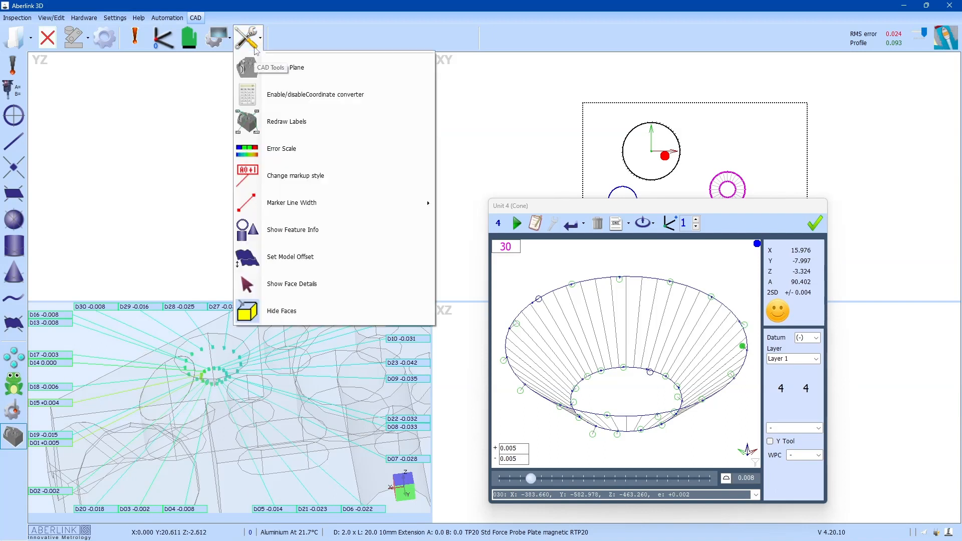
pyautogui.click(318, 162)
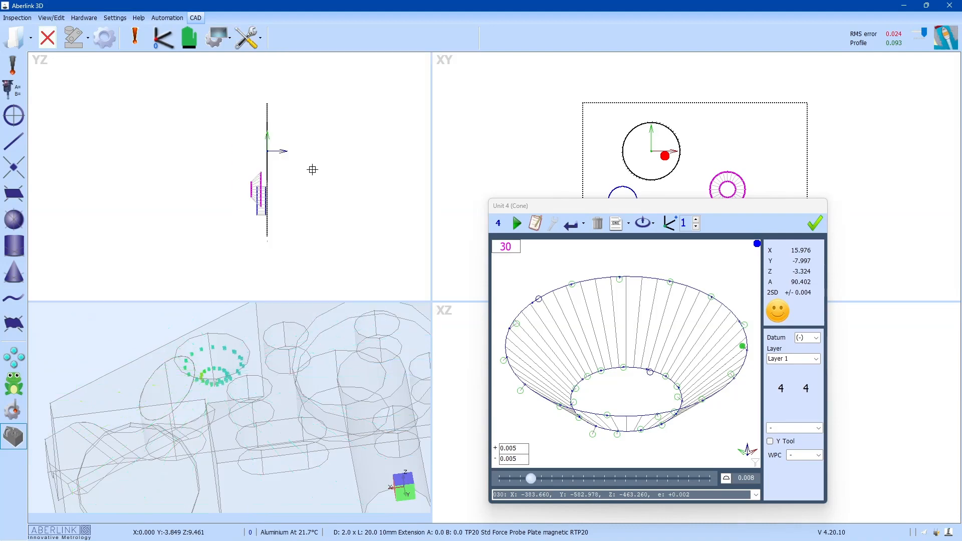
# Set the marker line width to 5 and switch the markup style to display the cone's labelled point deviations
pyautogui.scroll(3, 204, 324)
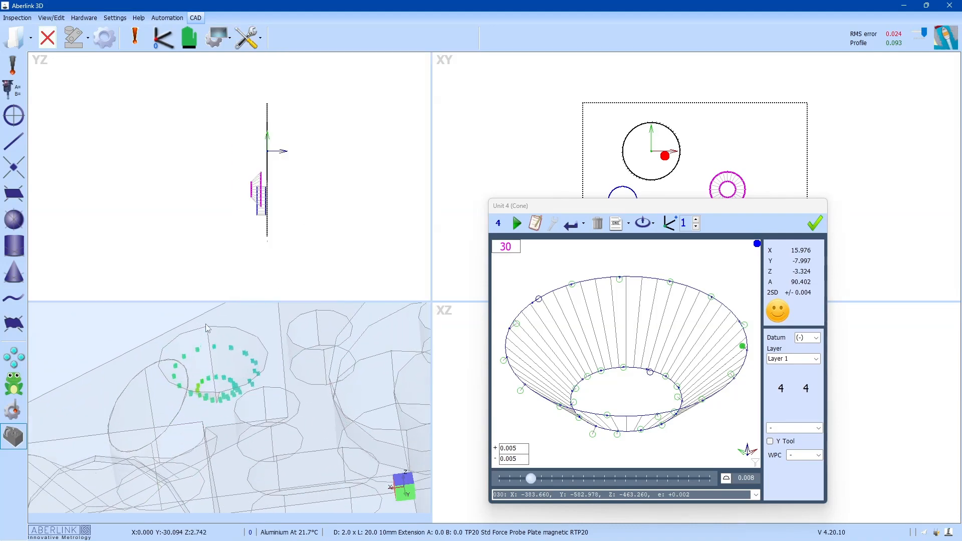
pyautogui.moveTo(232, 361); pyautogui.dragTo(227, 383, button='middle')
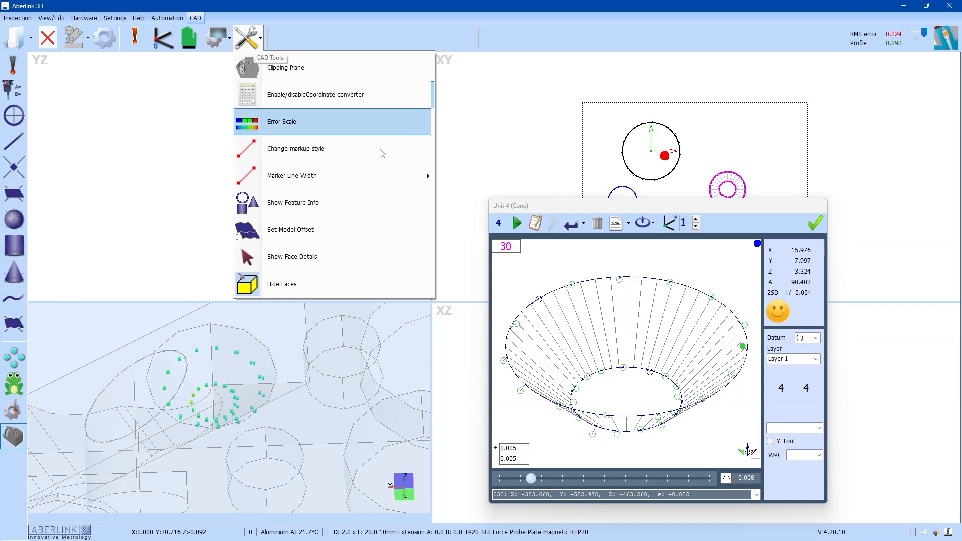
pyautogui.moveTo(336, 177)
pyautogui.click(466, 167)
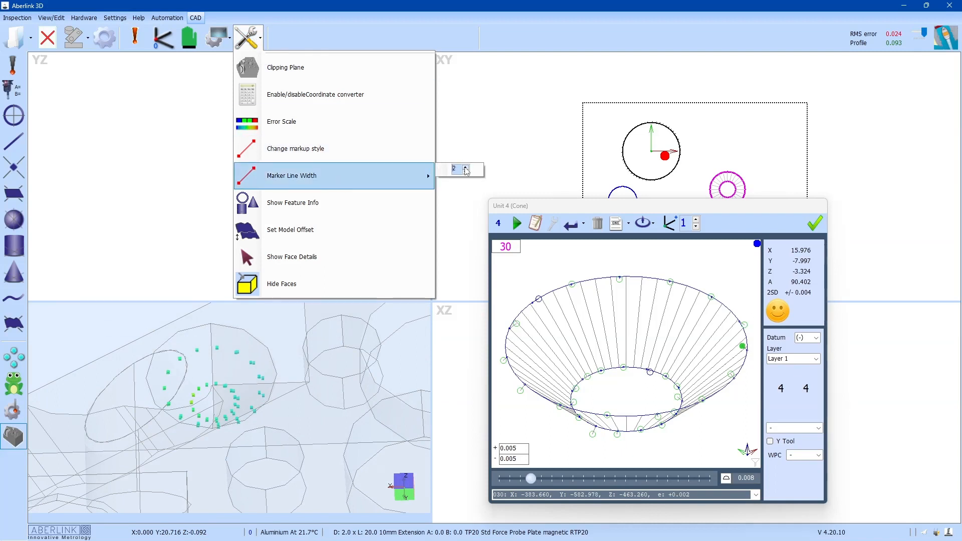
pyautogui.click(465, 168)
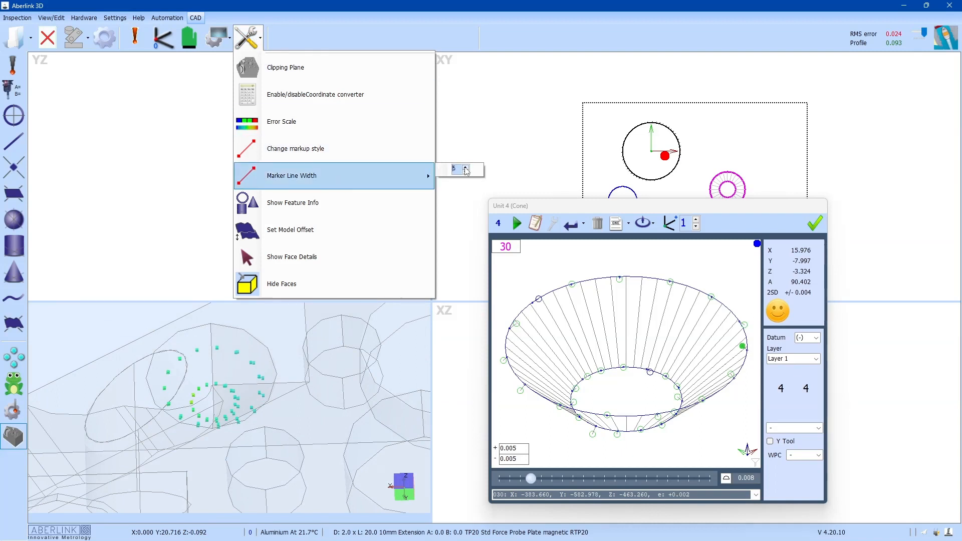
pyautogui.click(331, 148)
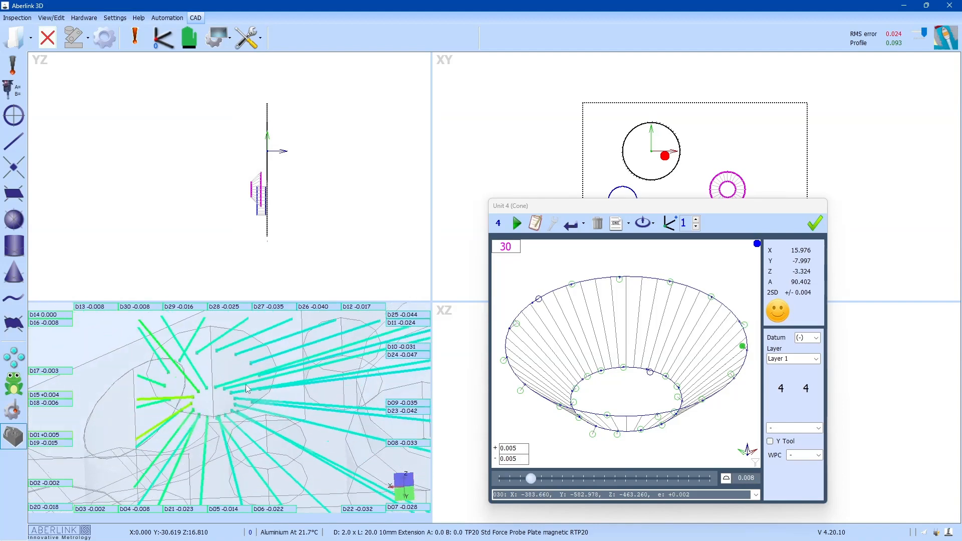
# Reduce the marker line width so that thin leader lines connect the deviation labels to the cone's points
pyautogui.click(247, 48)
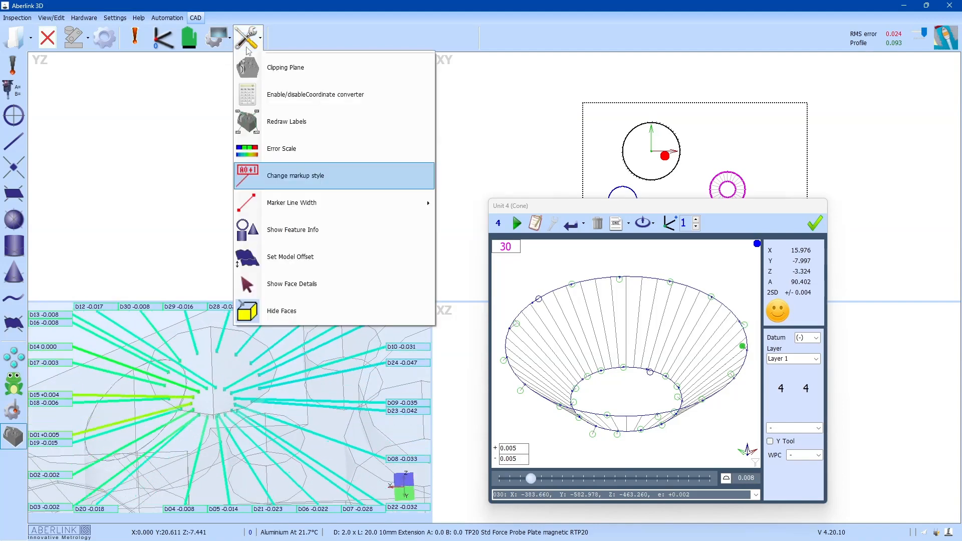
pyautogui.moveTo(333, 198)
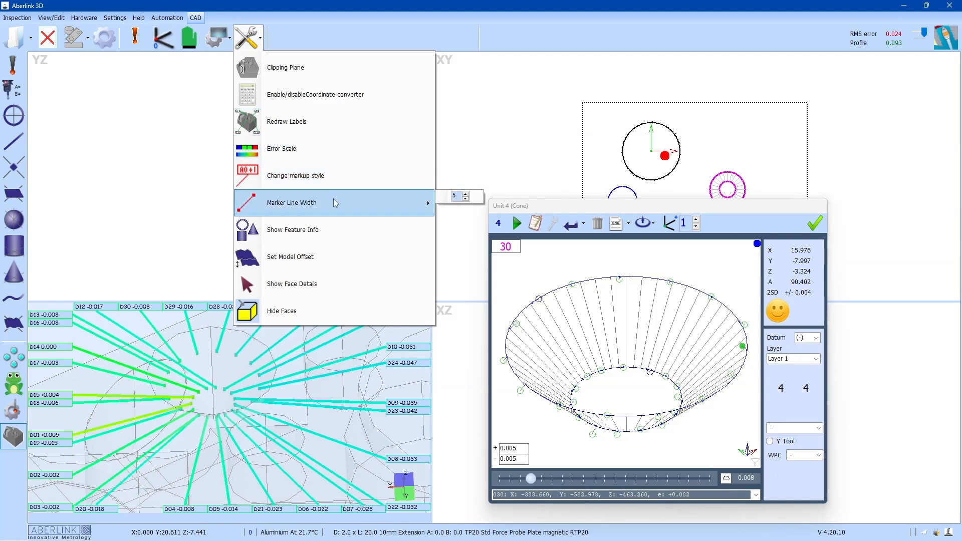
pyautogui.click(465, 199)
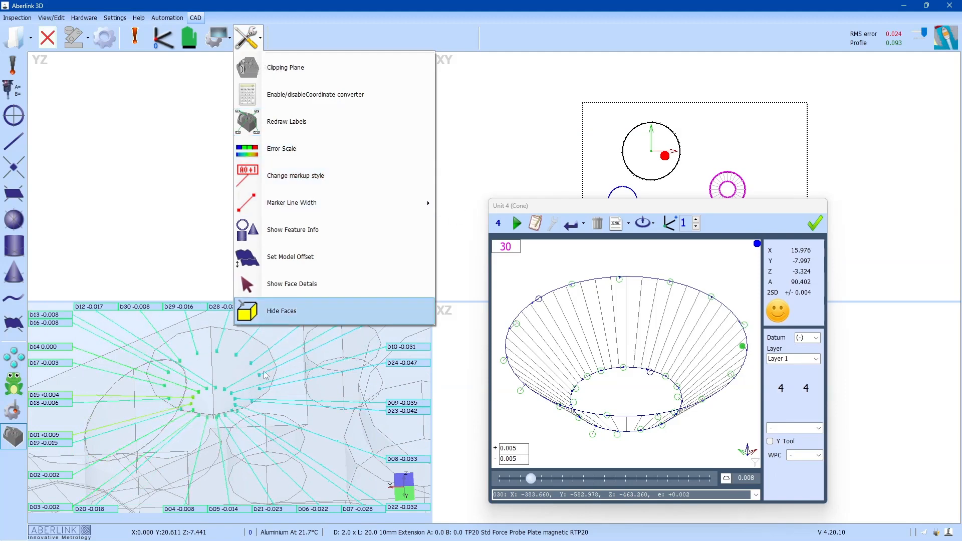
pyautogui.click(232, 365)
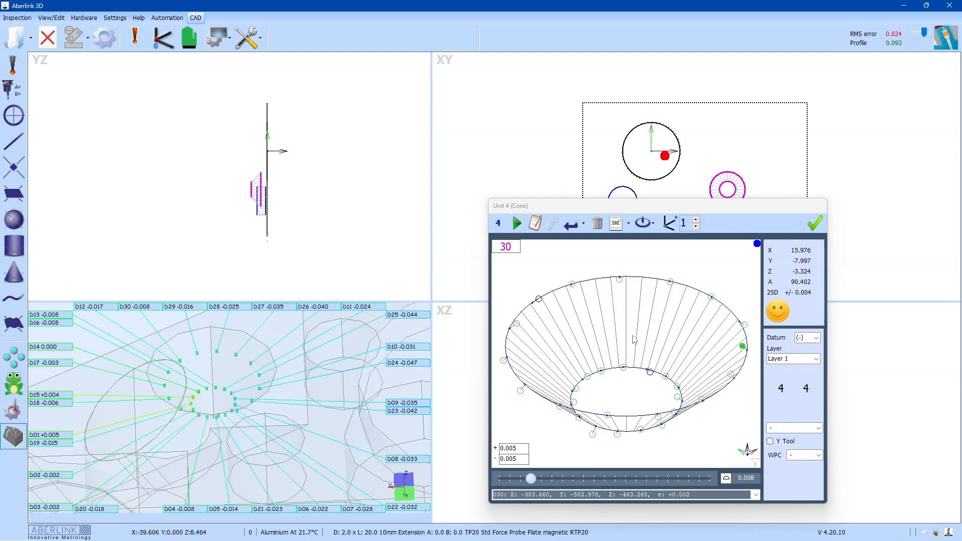
# Show the Unit 4 cone's feature info in the CAD view and hide the deviation labels of its points
pyautogui.click(246, 38)
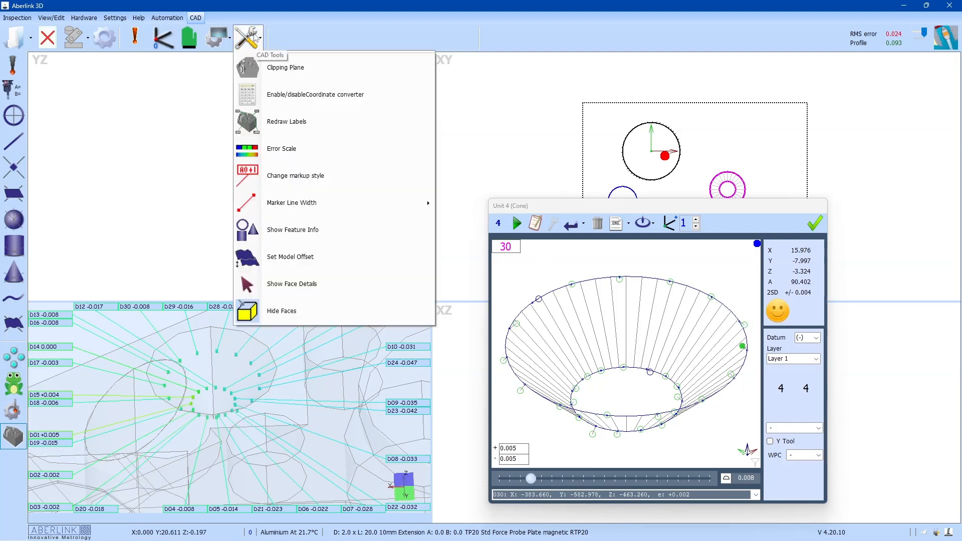
pyautogui.click(308, 229)
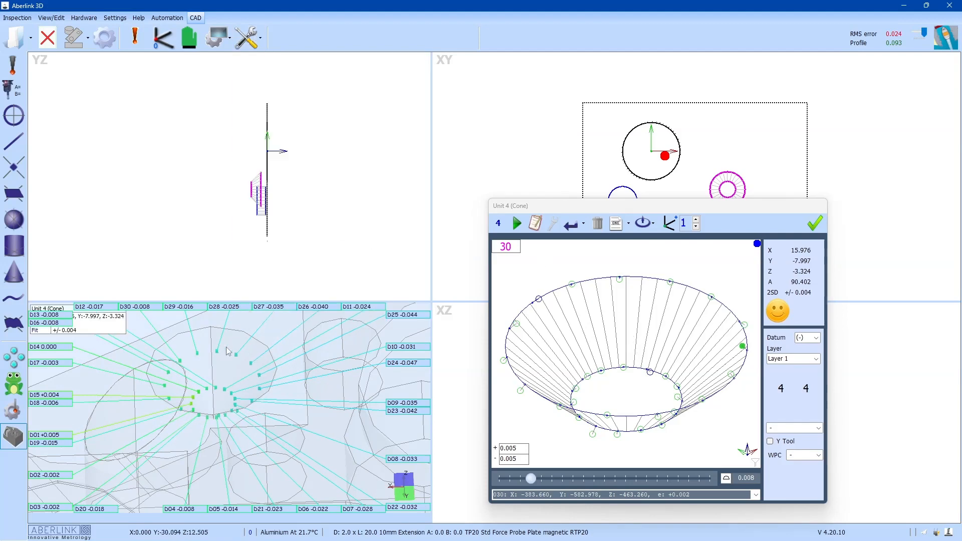
pyautogui.click(247, 38)
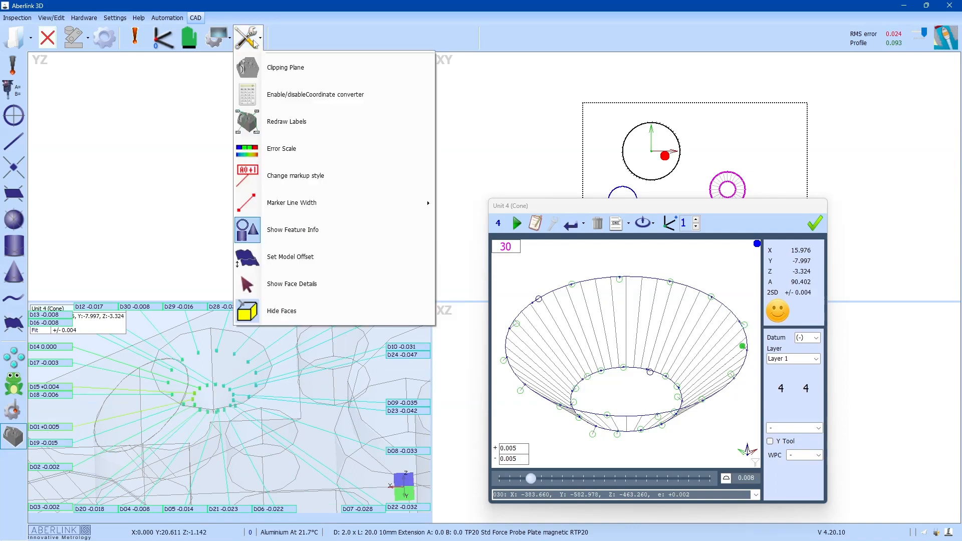
pyautogui.click(314, 175)
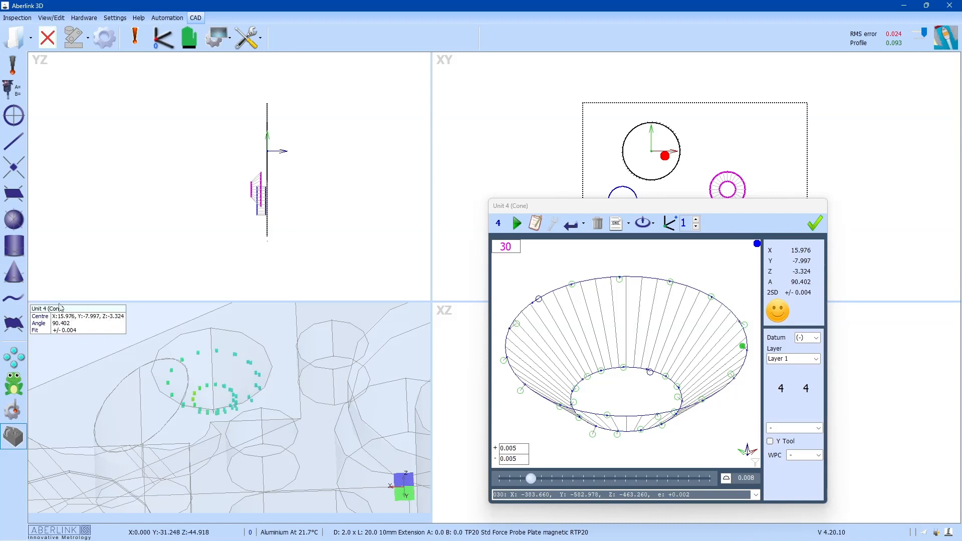
pyautogui.click(247, 37)
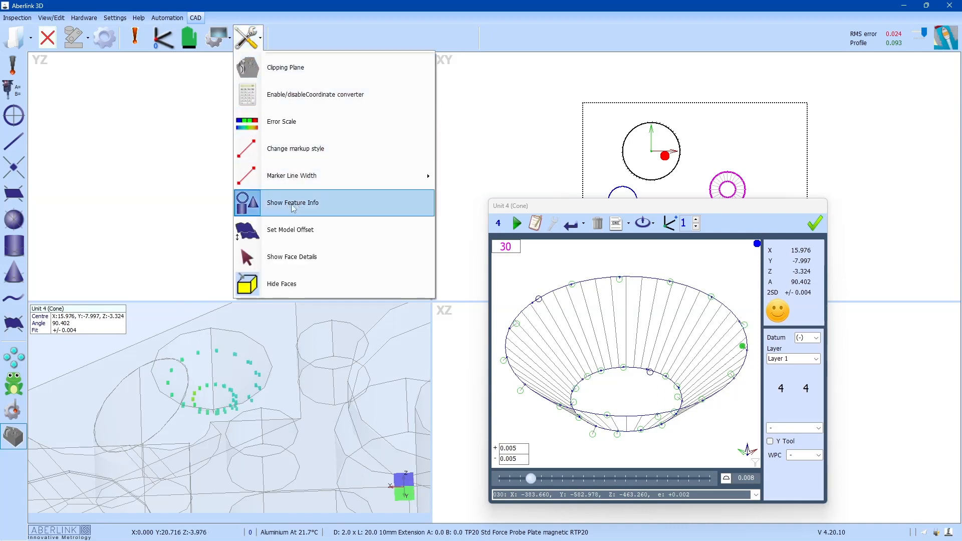
pyautogui.click(335, 209)
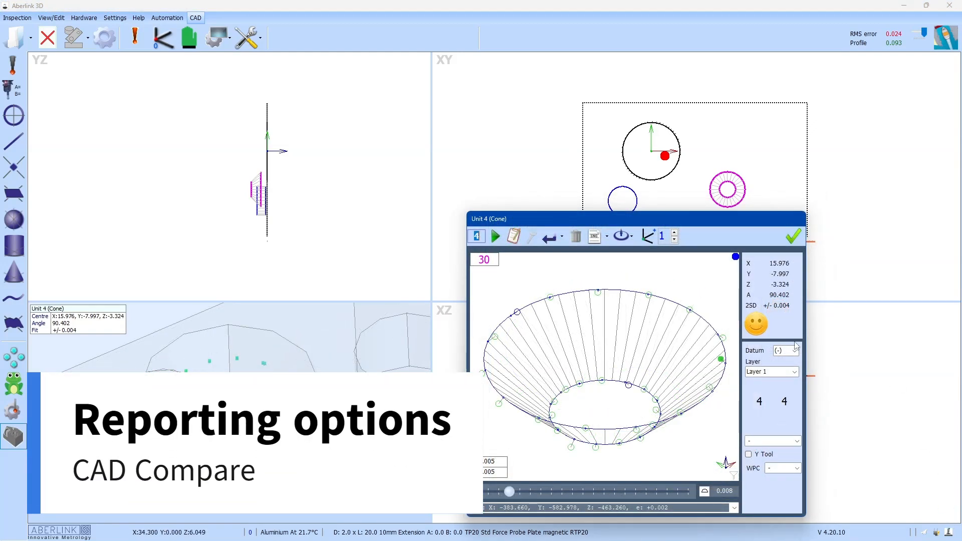
# Close the Unit 4 details and include the Tabulated CAD Points (TCP) report in the reports to run
pyautogui.click(793, 235)
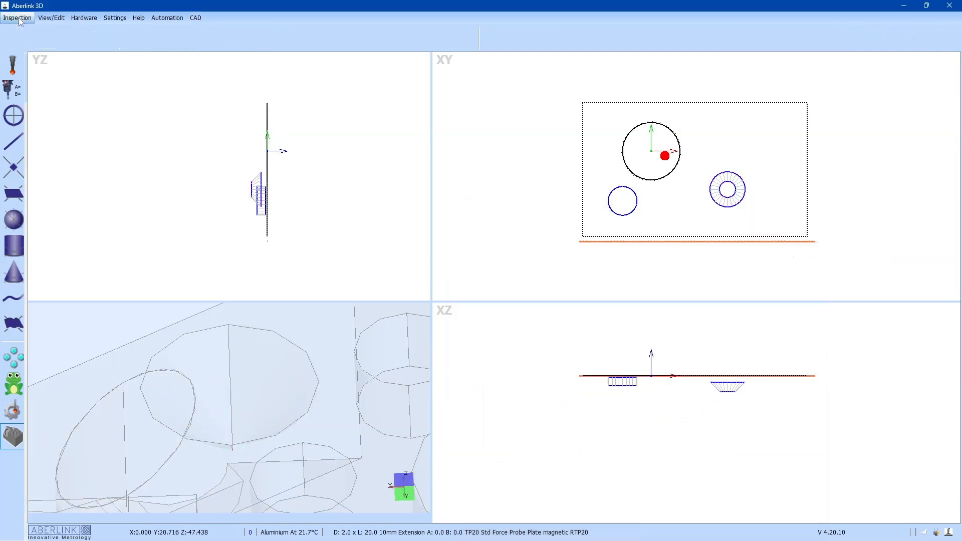
pyautogui.click(339, 37)
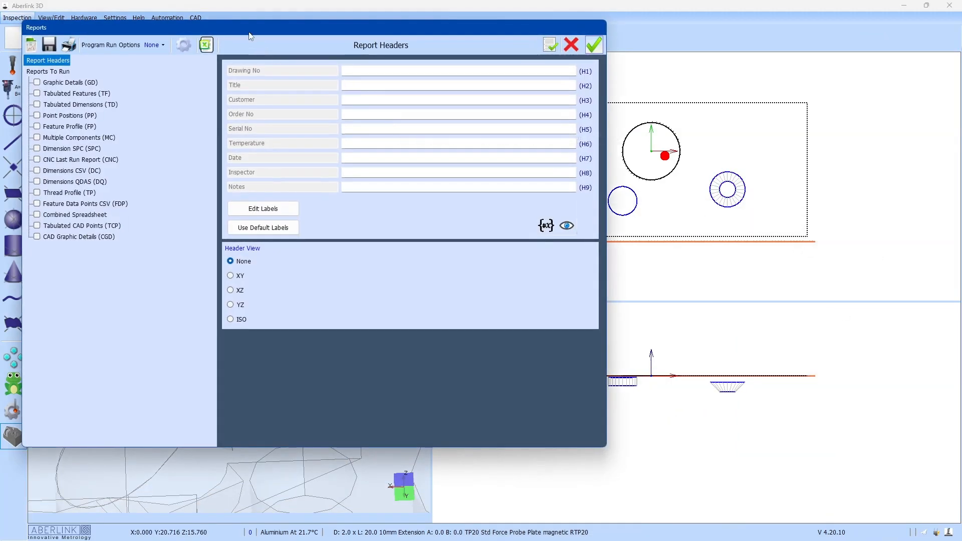
pyautogui.moveTo(249, 31); pyautogui.dragTo(357, 38)
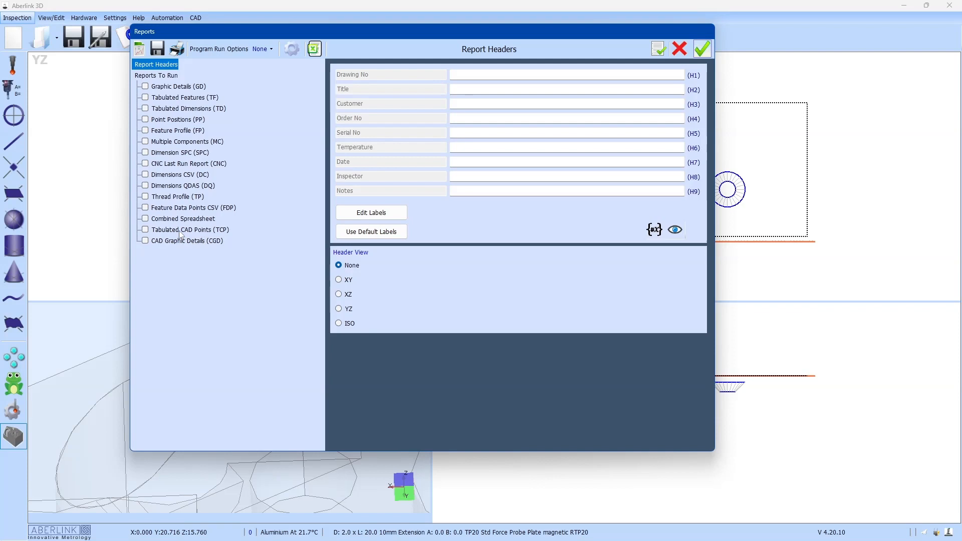
pyautogui.moveTo(349, 35); pyautogui.dragTo(328, 30)
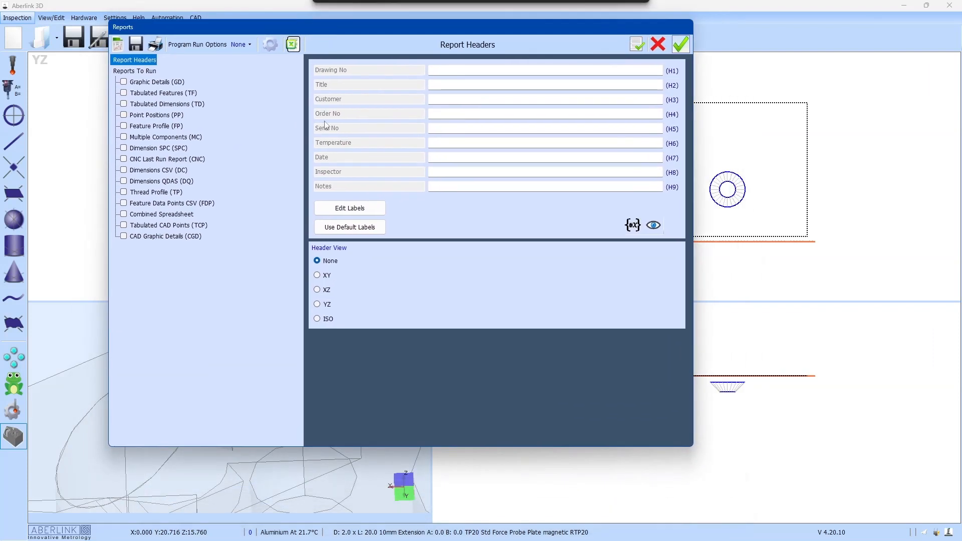
pyautogui.click(144, 227)
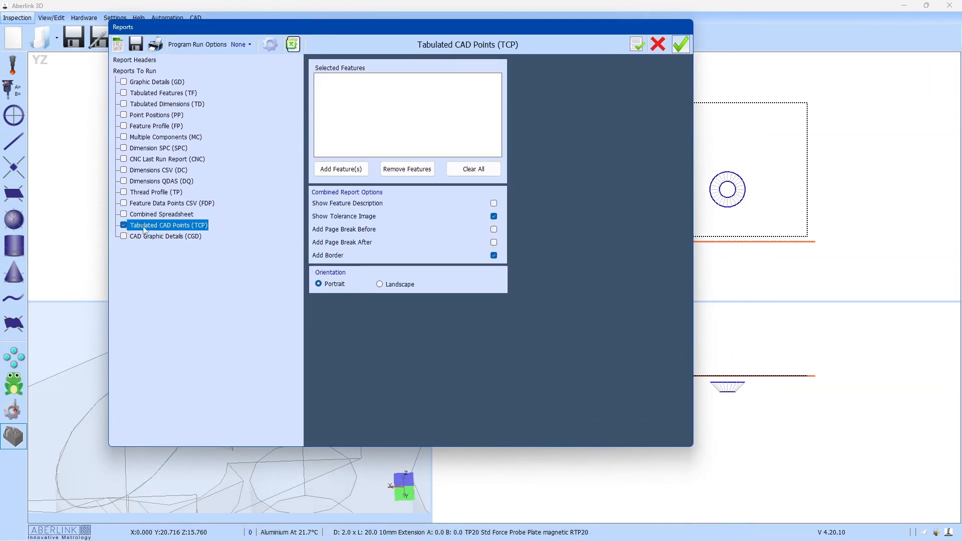
# Add the Unit 4 cone to the Tabulated CAD Points report and include the CAD Graphic Details (CGD) report for the same cone
pyautogui.click(339, 173)
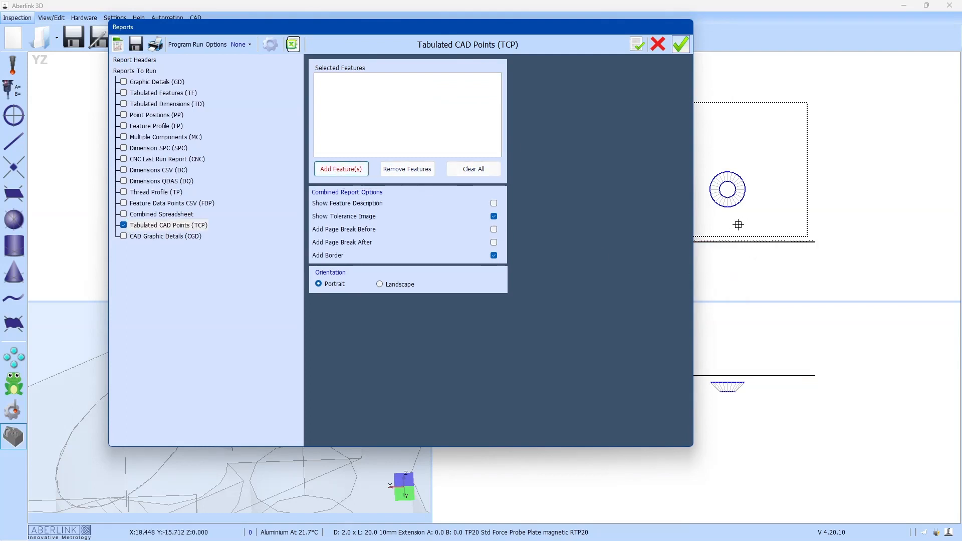
pyautogui.click(734, 205)
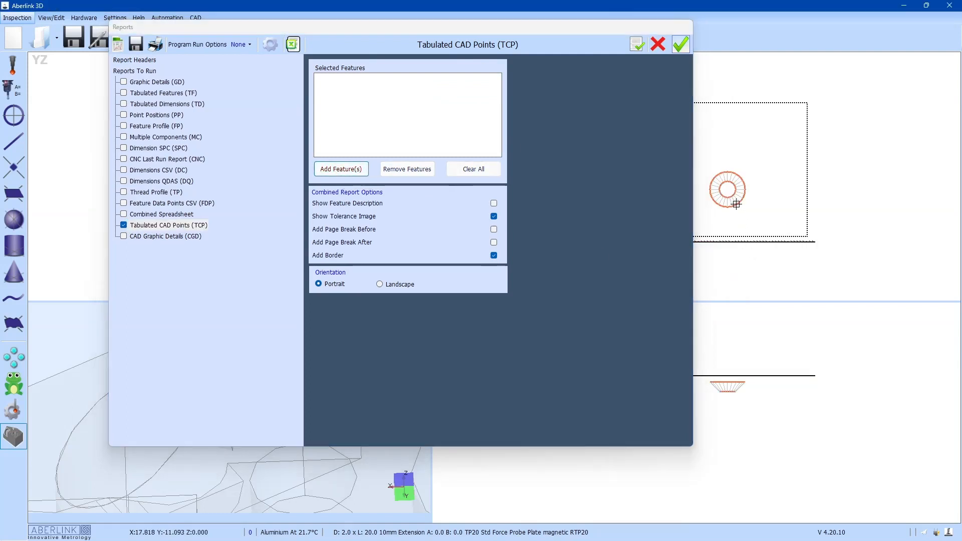
pyautogui.click(346, 173)
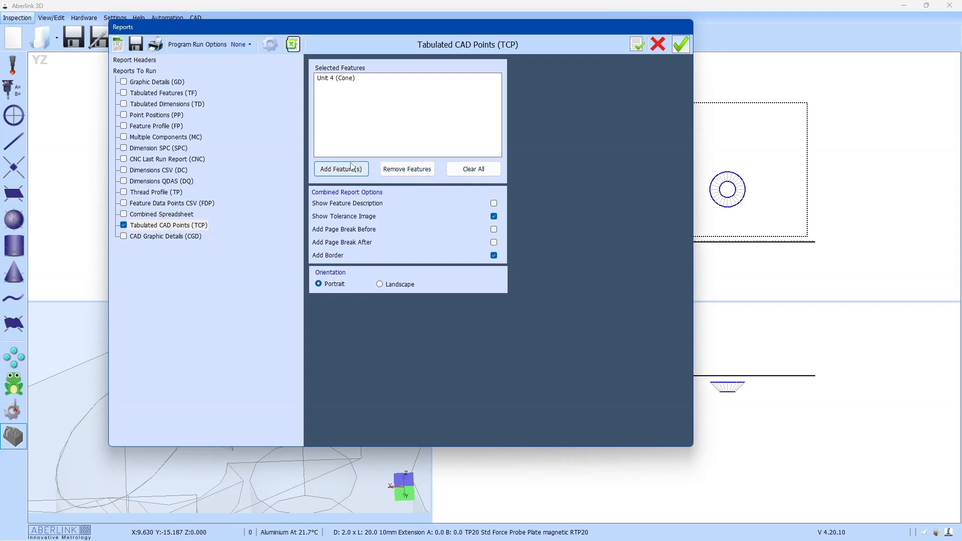
pyautogui.click(124, 237)
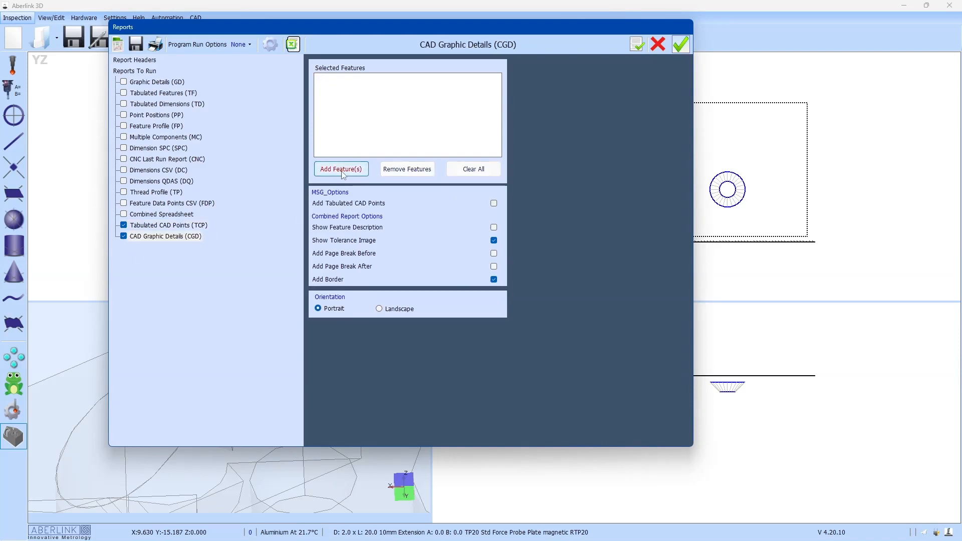
pyautogui.click(728, 189)
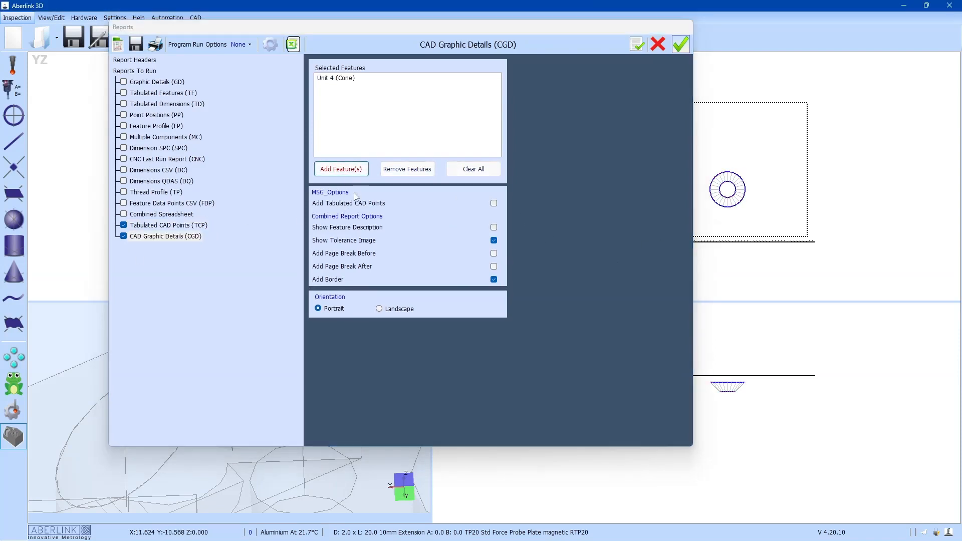
pyautogui.click(344, 174)
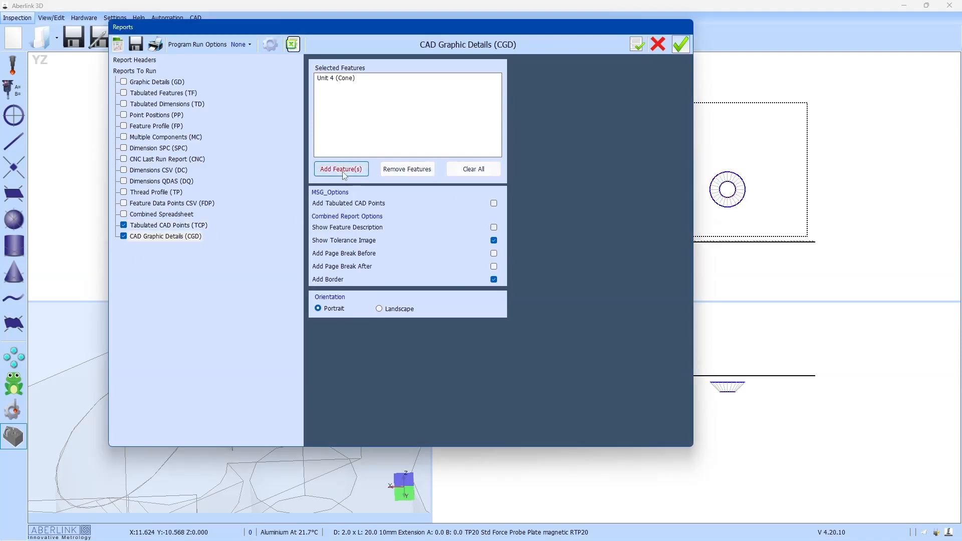
# Generate the selected reports, review the CGD-Unit 4 page, and close the viewer, accepting the report setup
pyautogui.click(118, 46)
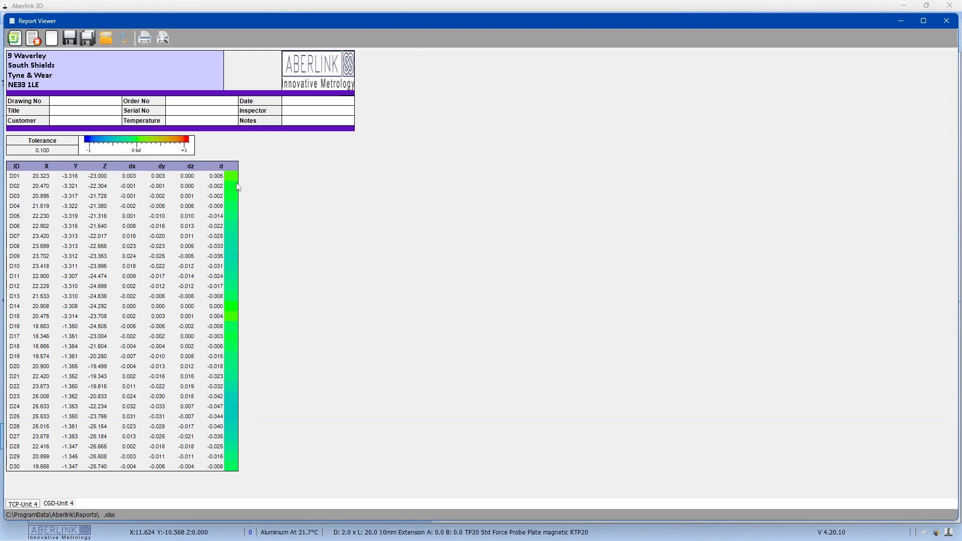
pyautogui.click(60, 503)
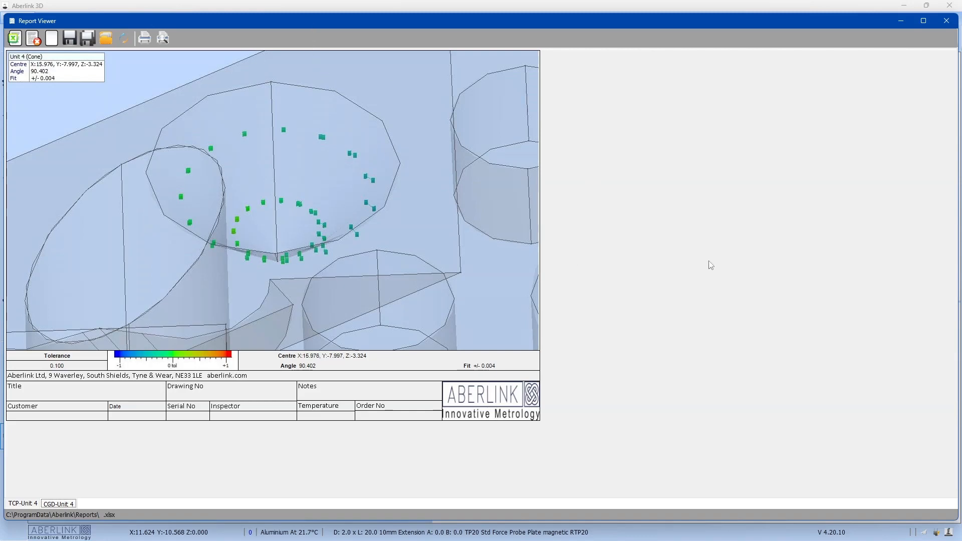
pyautogui.click(946, 23)
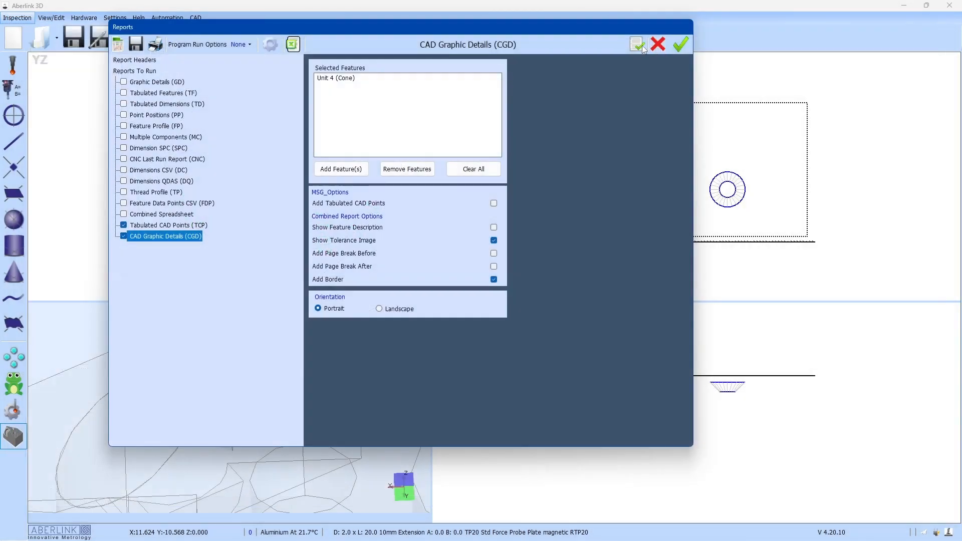
pyautogui.click(680, 44)
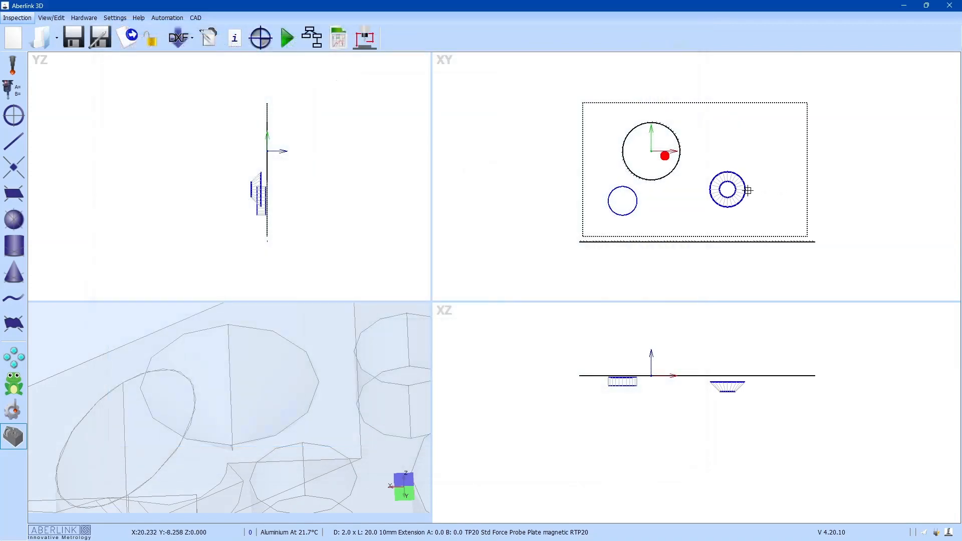
# Add a Profile dimension to the Unit 4 cone in the XY view and place its label above the cone
pyautogui.click(747, 190)
pyautogui.click(755, 160)
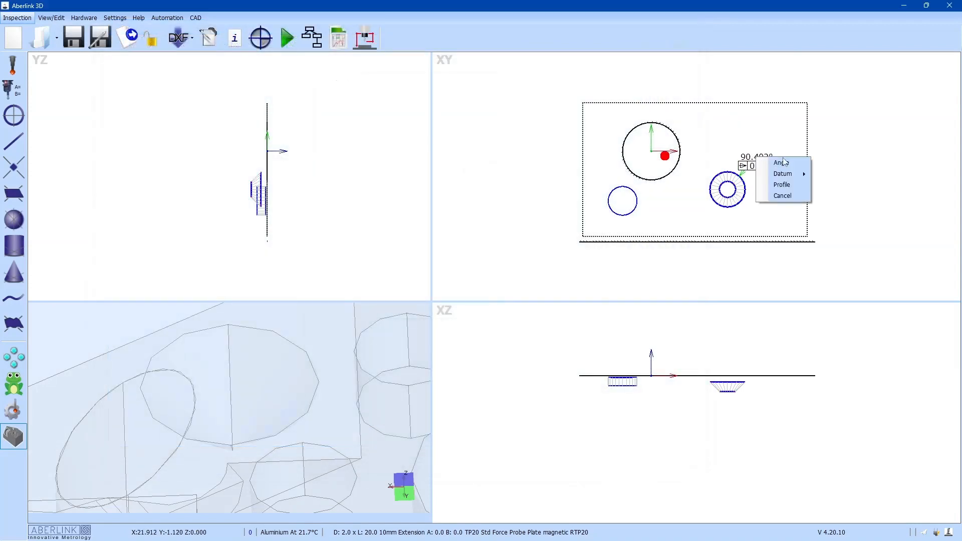
pyautogui.click(793, 184)
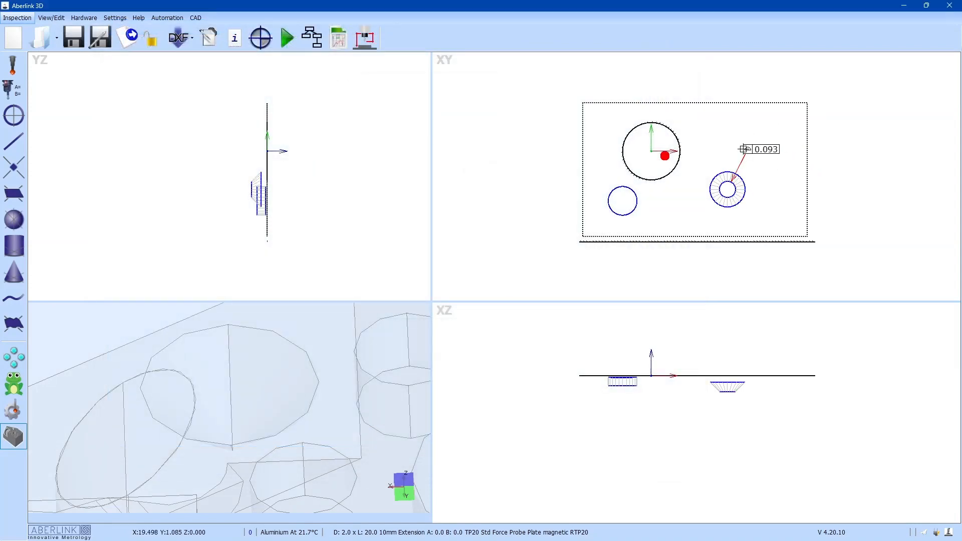
pyautogui.click(744, 149)
# Set the geometric tolerance limit of the cone's profile dimension to 0.1
pyautogui.doubleClick(761, 149)
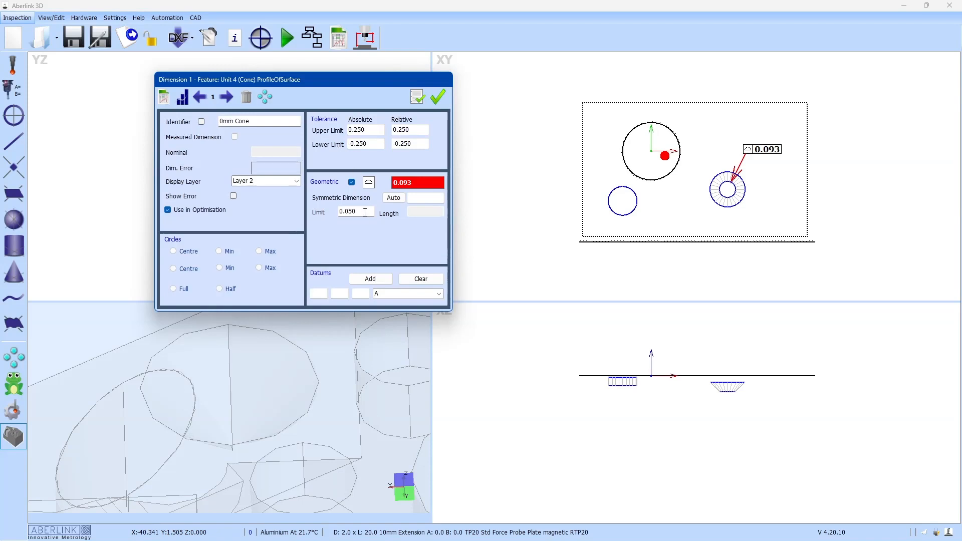
pyautogui.moveTo(360, 211); pyautogui.dragTo(350, 211)
pyautogui.write('1')
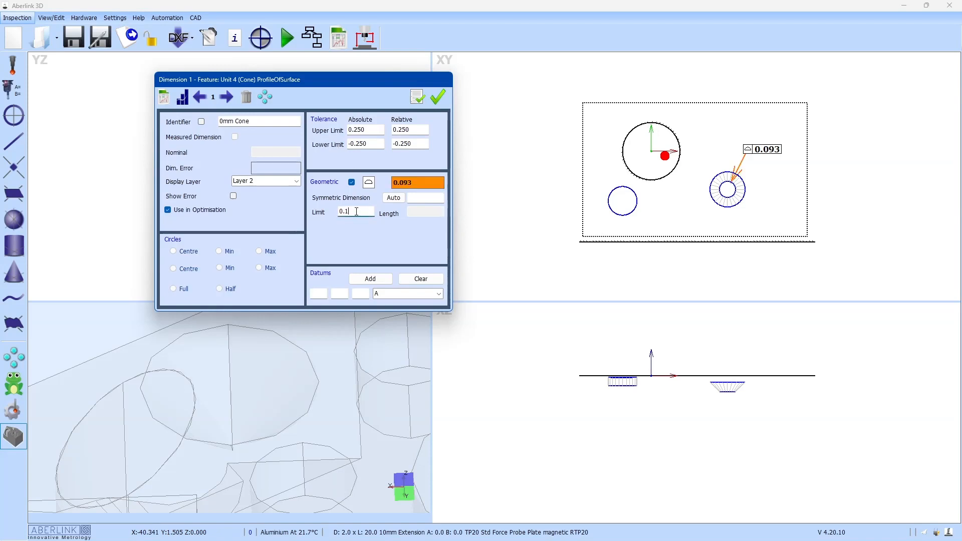
pyautogui.click(437, 96)
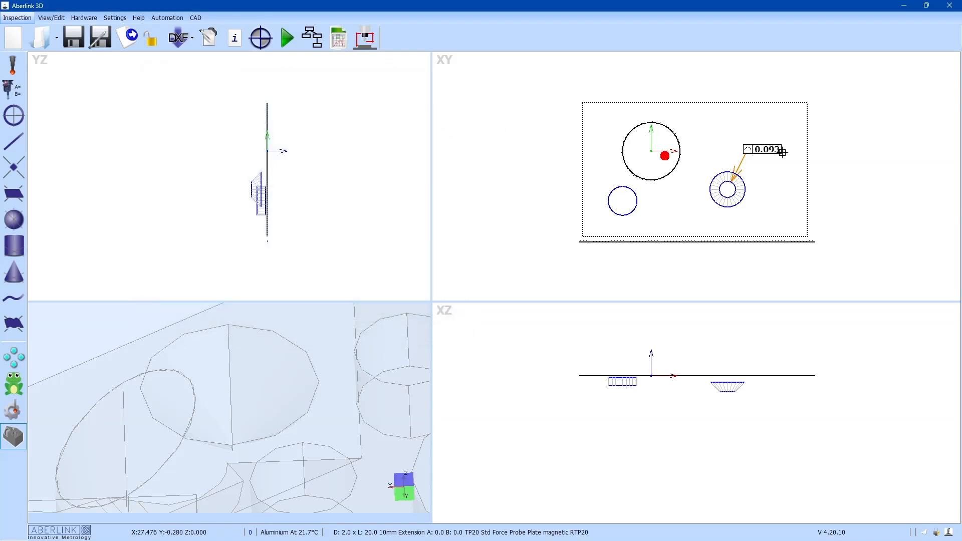
# Generate the Tabulated Dimensions (TD) report, review it, and close the viewer and report setup
pyautogui.click(338, 38)
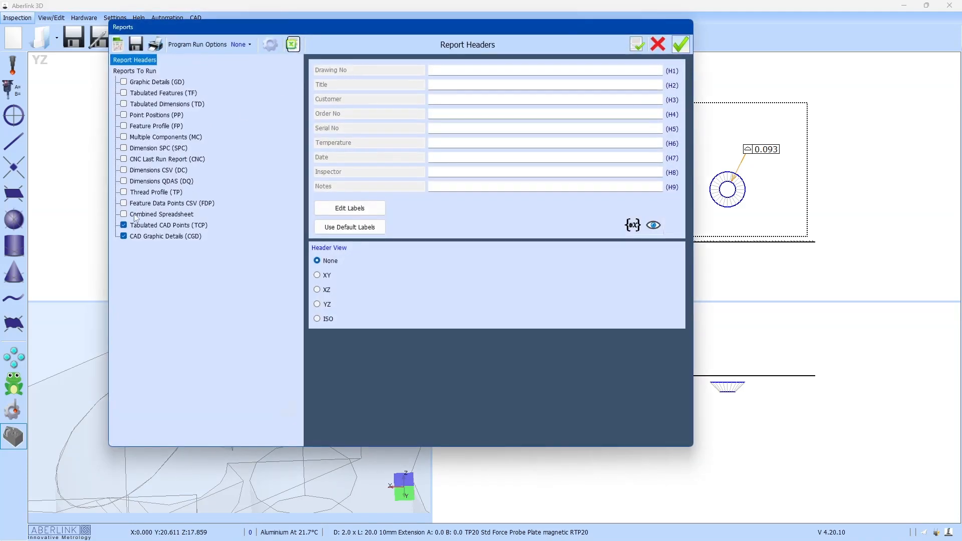
pyautogui.click(124, 104)
pyautogui.click(118, 44)
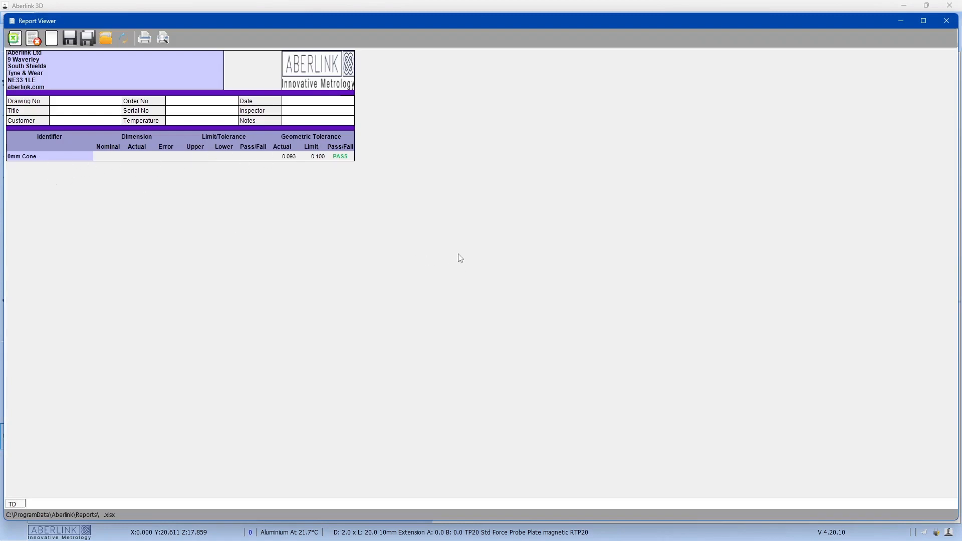
pyautogui.click(946, 20)
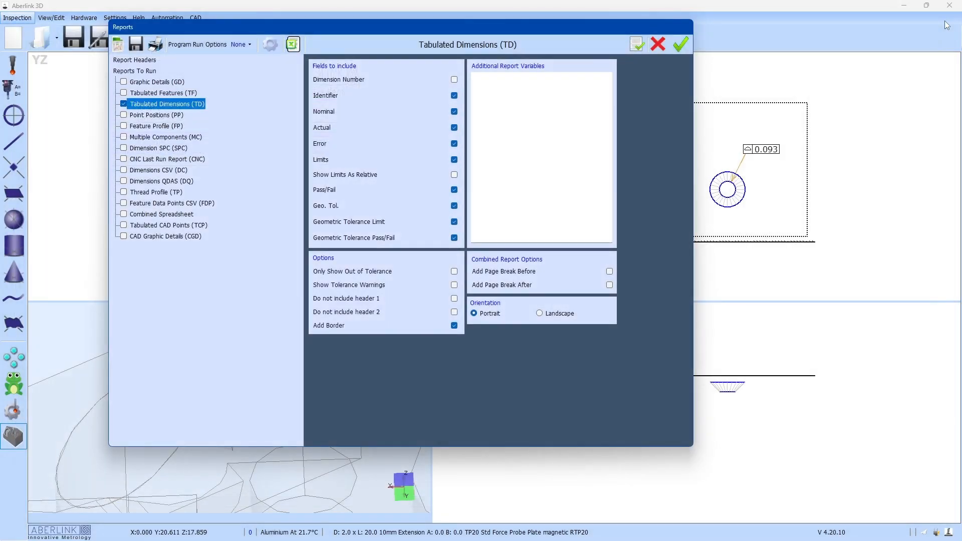
pyautogui.click(637, 45)
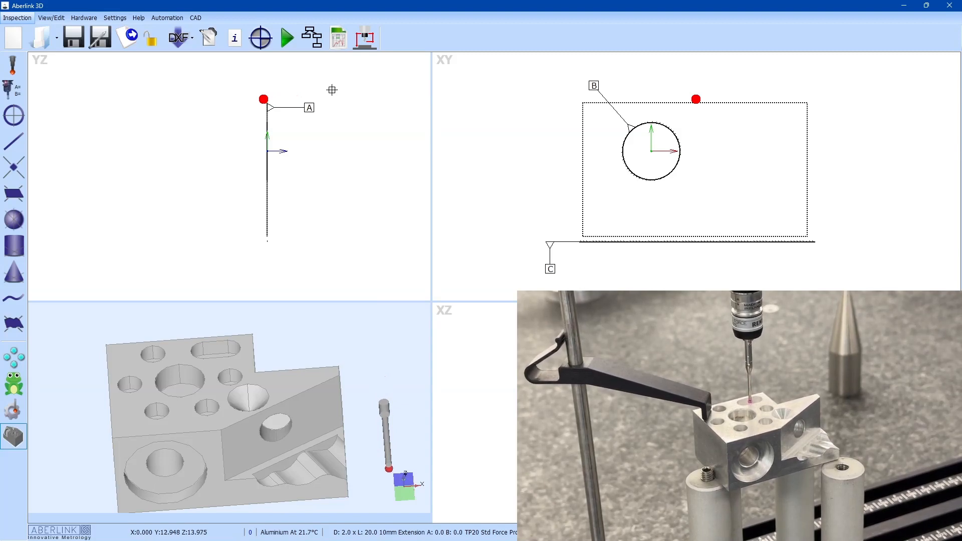
# Create closed Peck Scan moves with a 0.5 pitch for the Unit 4 curve from its taught points
pyautogui.moveTo(586, 220); pyautogui.dragTo(217, 118)
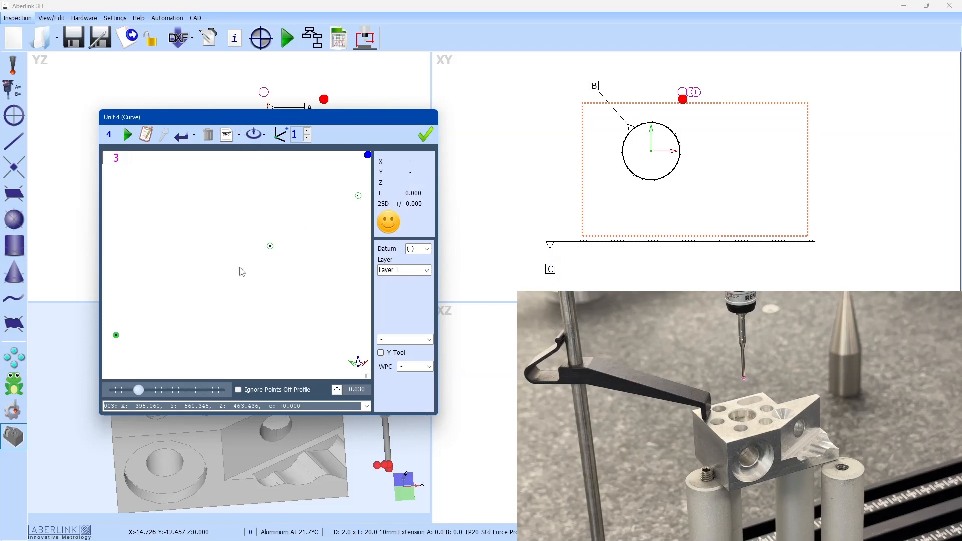
pyautogui.click(227, 134)
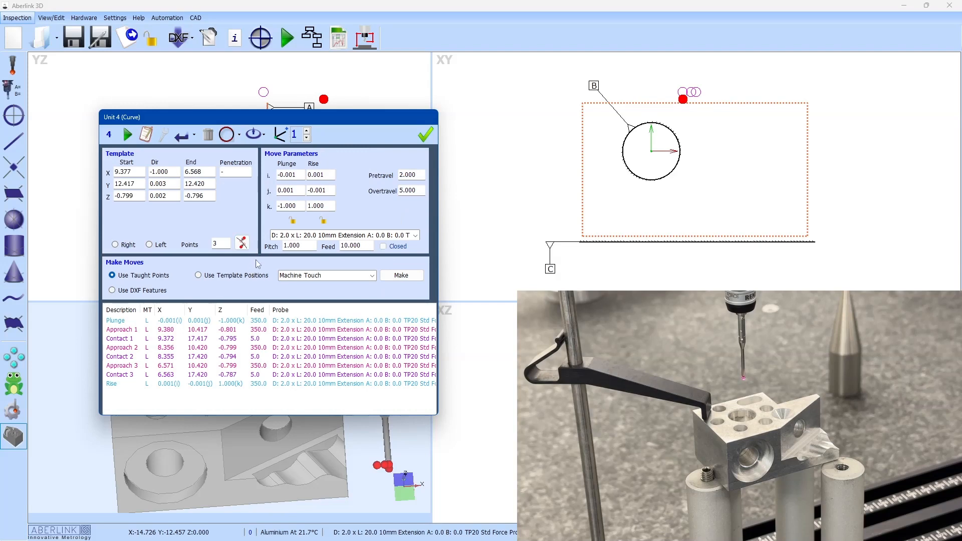
pyautogui.click(350, 275)
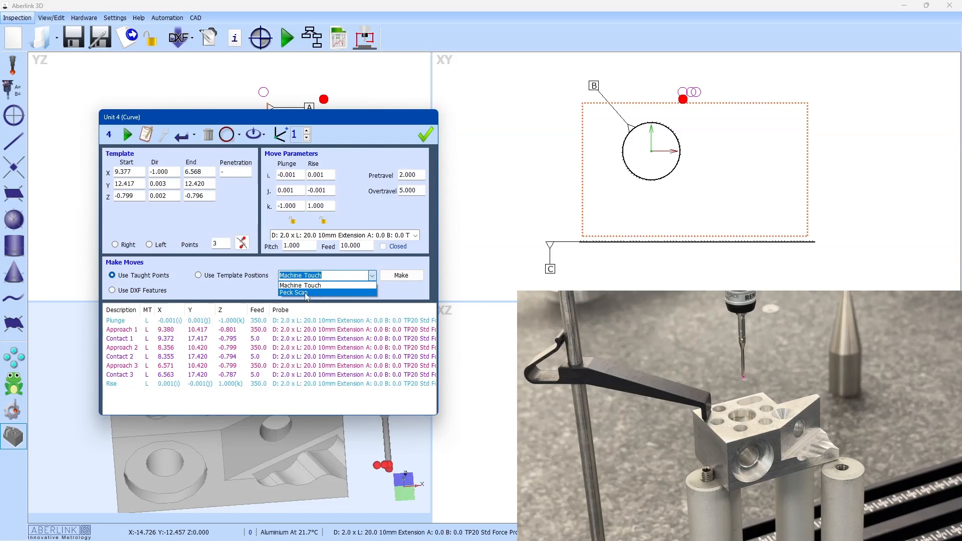
pyautogui.click(301, 292)
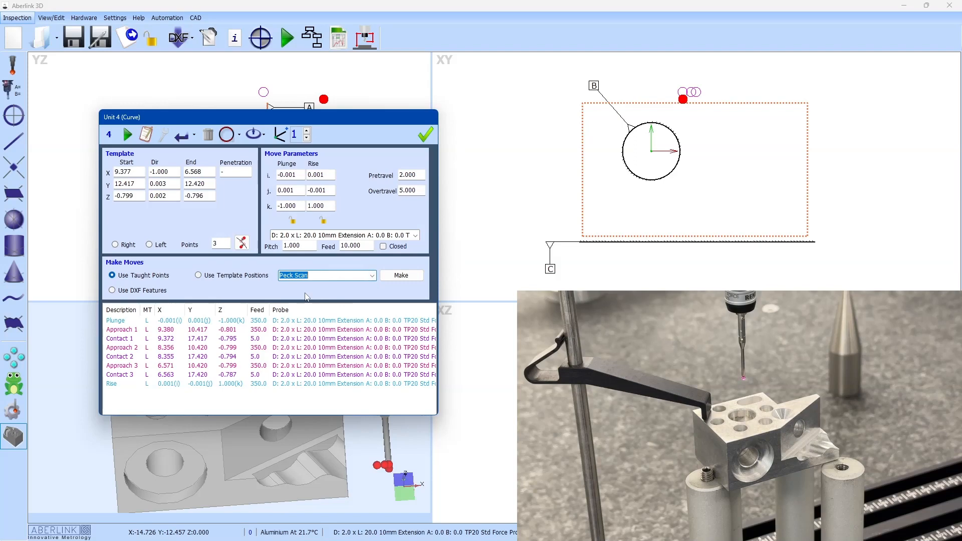
pyautogui.doubleClick(304, 245)
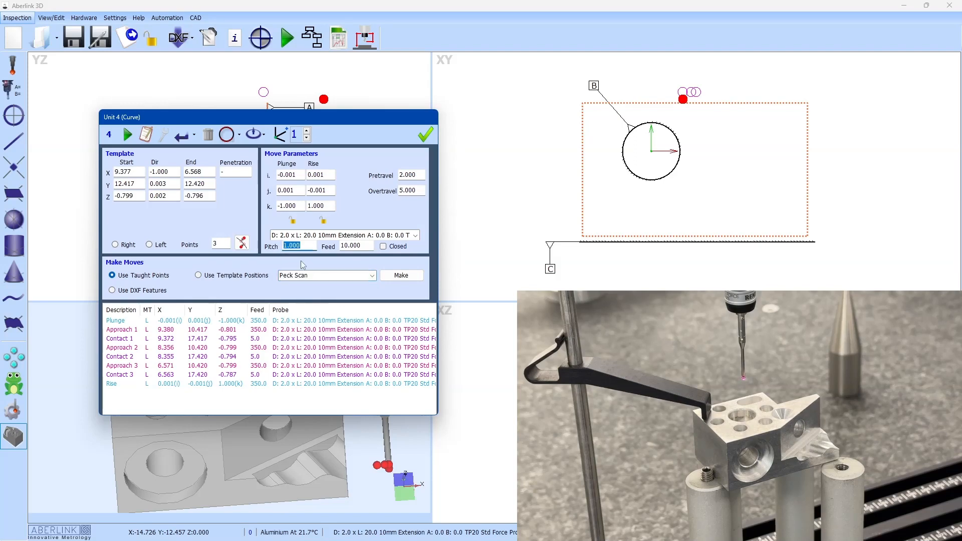
pyautogui.write('0.5')
pyautogui.click(384, 247)
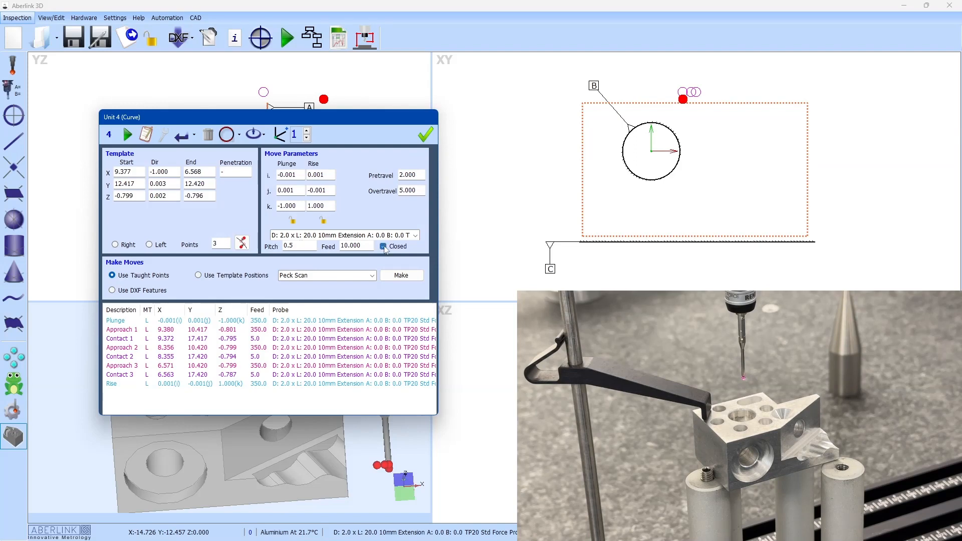
pyautogui.click(402, 277)
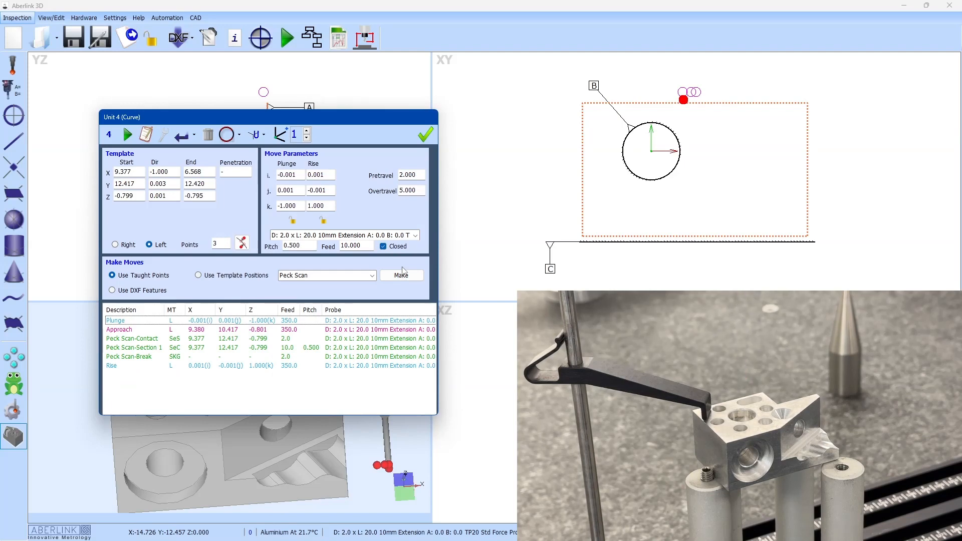
# Run the peck scan around the slot and move the Unit 4 curve window clear of the CAD view
pyautogui.click(127, 135)
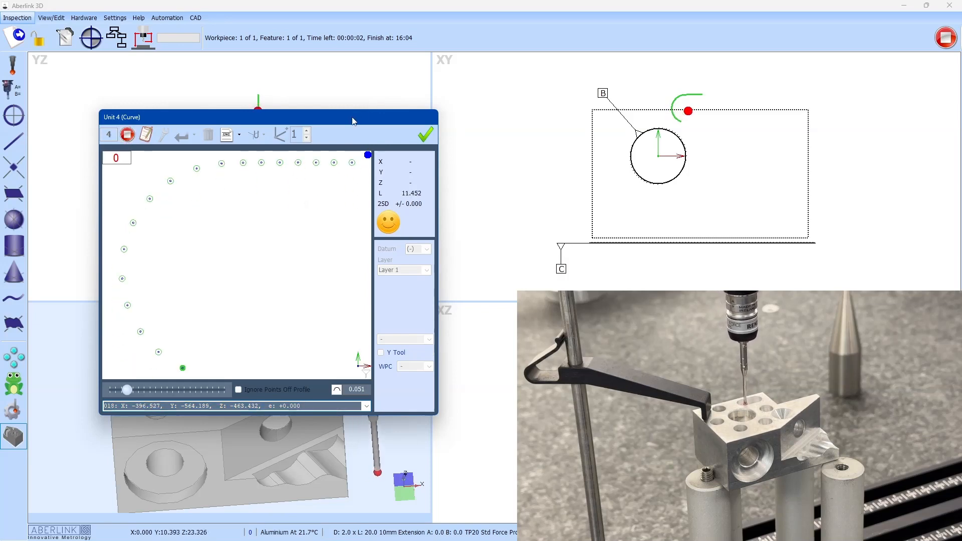
pyautogui.moveTo(352, 121); pyautogui.dragTo(364, 236)
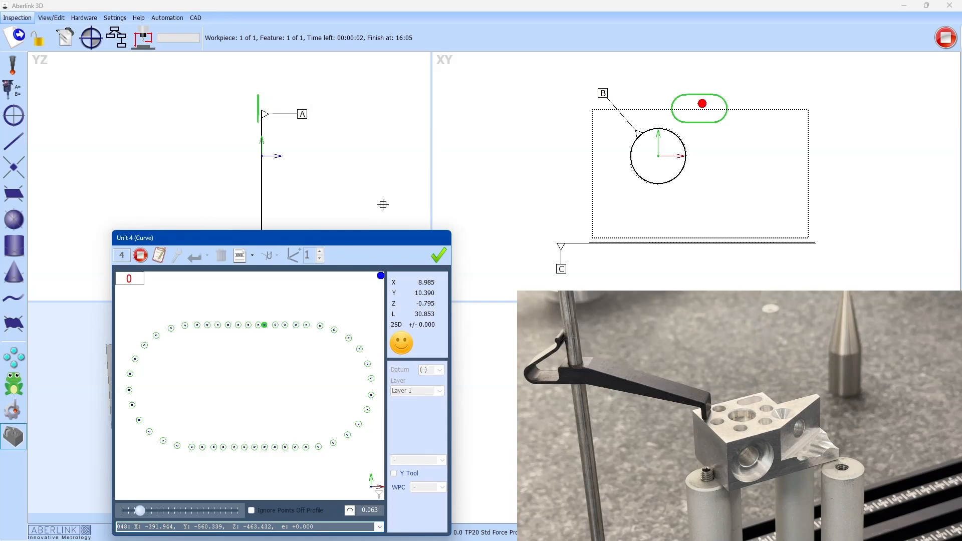
pyautogui.moveTo(273, 237); pyautogui.dragTo(677, 204)
# Make the CAD model almost fully transparent to inspect the scanned points around the slot from above
pyautogui.moveTo(224, 340); pyautogui.dragTo(233, 374, button='middle')
pyautogui.click(413, 482)
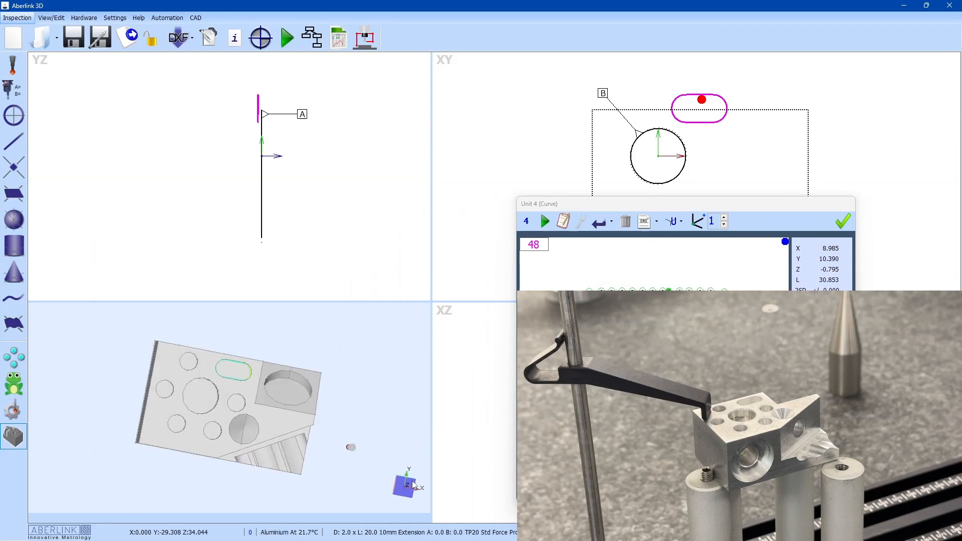
pyautogui.click(404, 490)
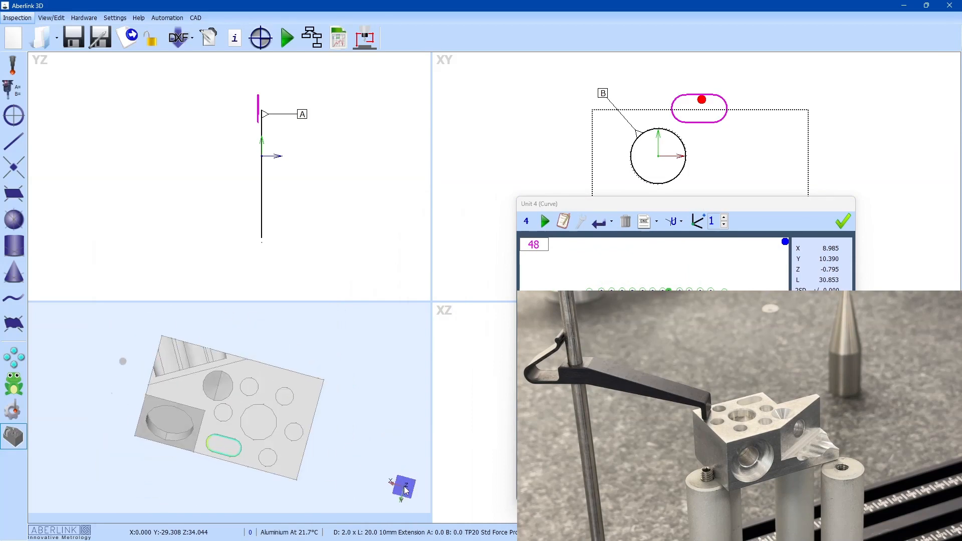
pyautogui.scroll(5, 201, 364)
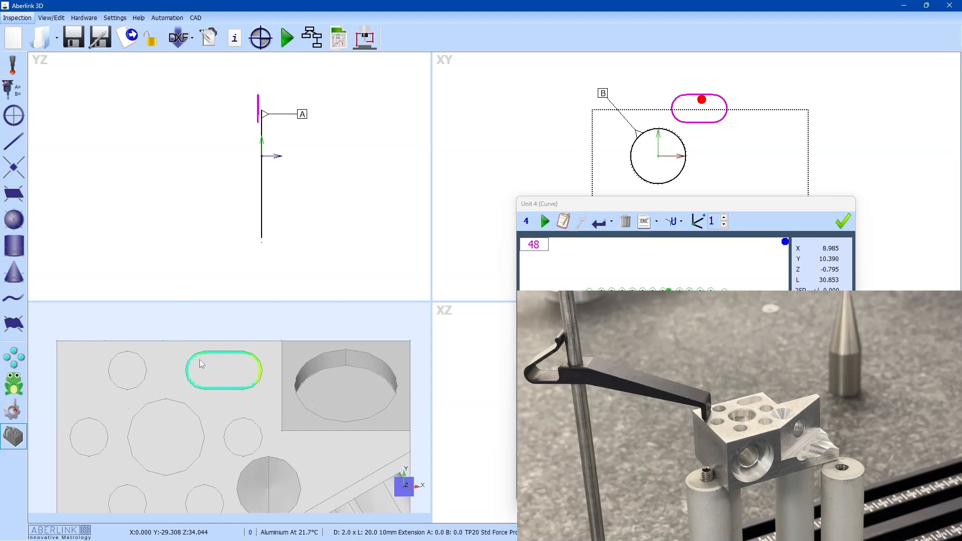
pyautogui.scroll(6, 201, 364)
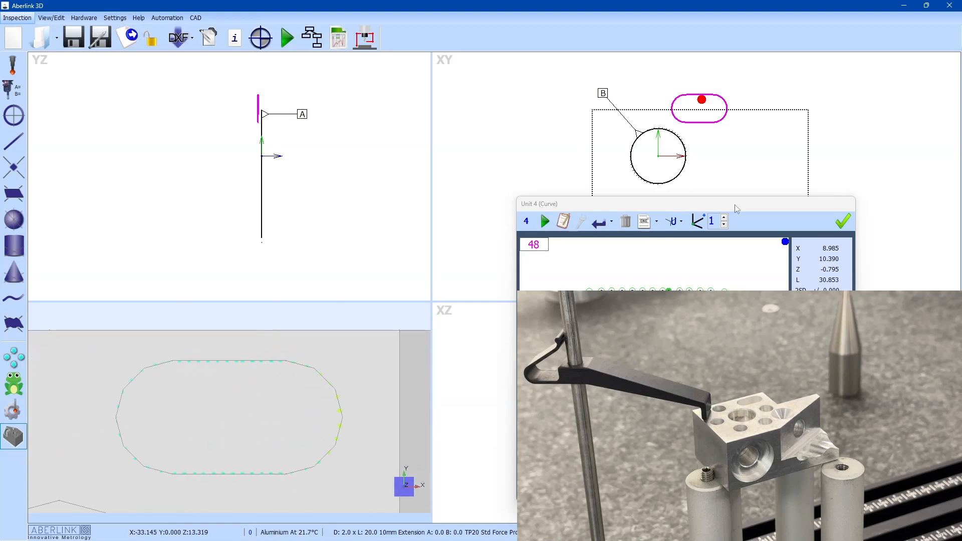
pyautogui.click(196, 18)
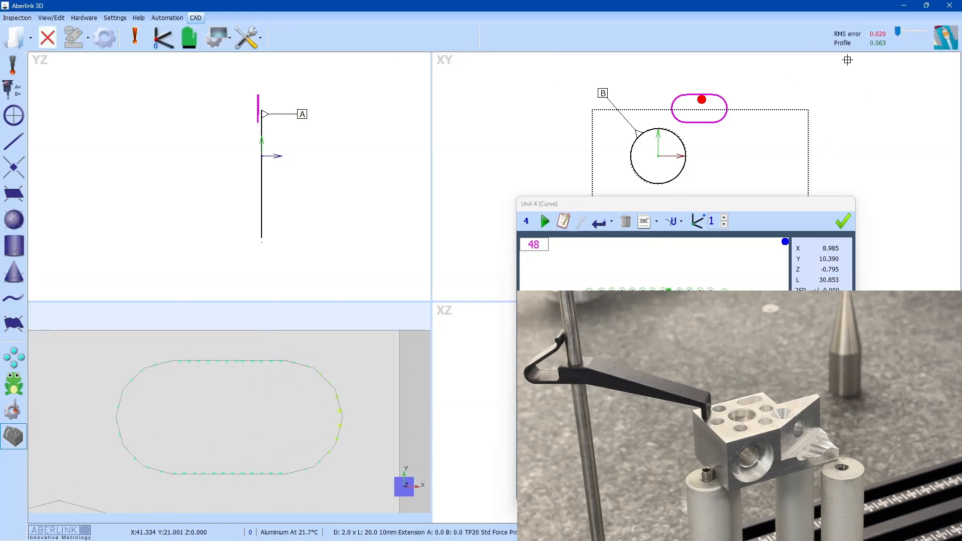
pyautogui.moveTo(896, 33); pyautogui.dragTo(926, 39)
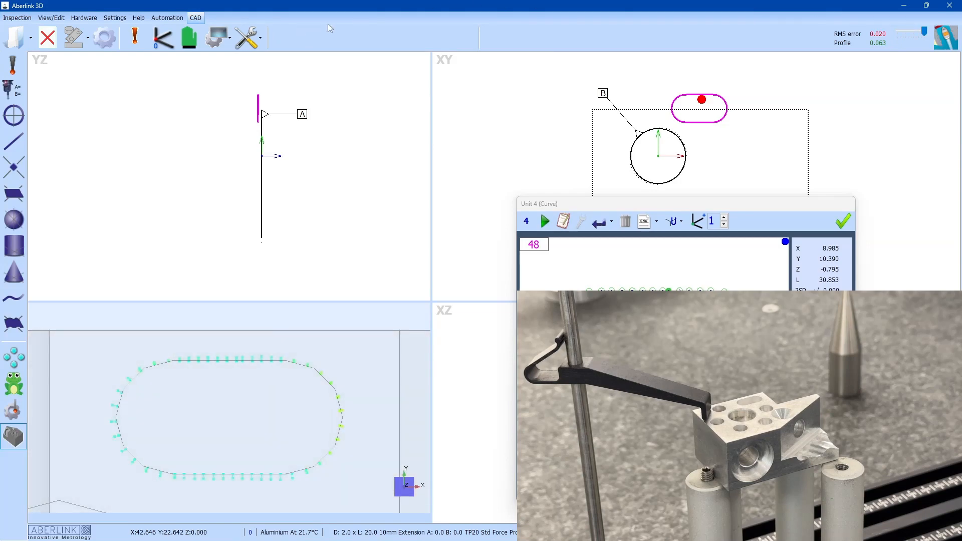
# Set the error scale to about 48 with colour bands and a 0.025 tolerance, and turn on the feature info display
pyautogui.click(259, 39)
pyautogui.click(333, 122)
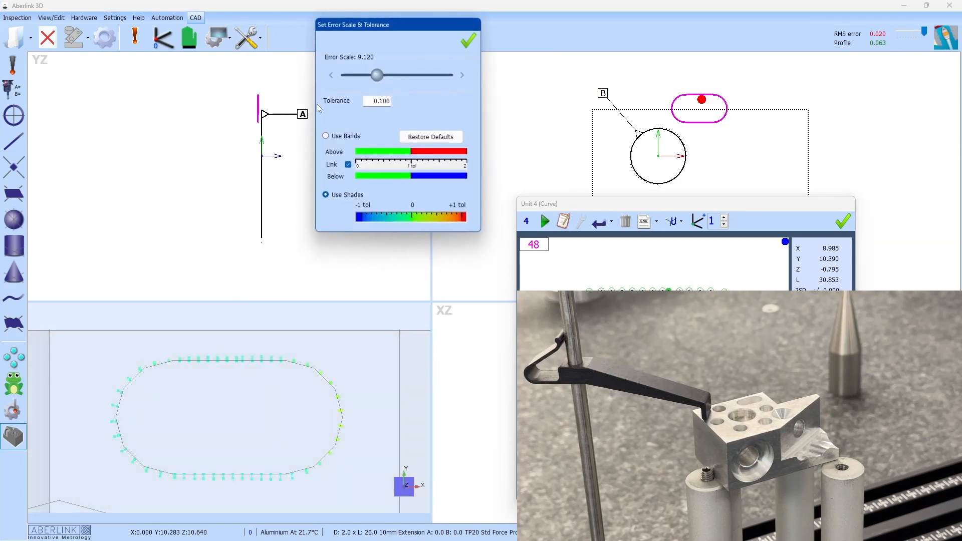
pyautogui.moveTo(377, 76); pyautogui.dragTo(404, 85)
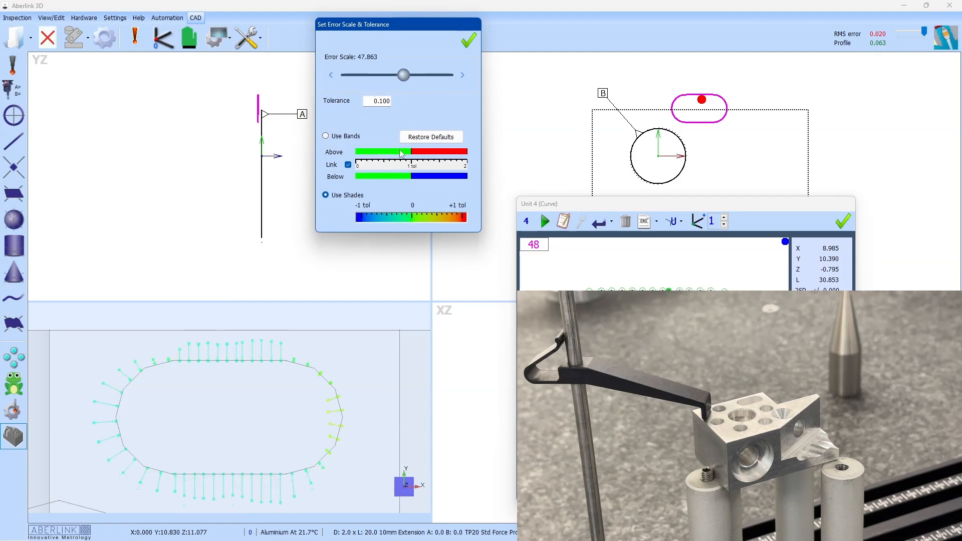
pyautogui.click(326, 135)
pyautogui.doubleClick(381, 101)
pyautogui.write('0.025')
pyautogui.click(469, 40)
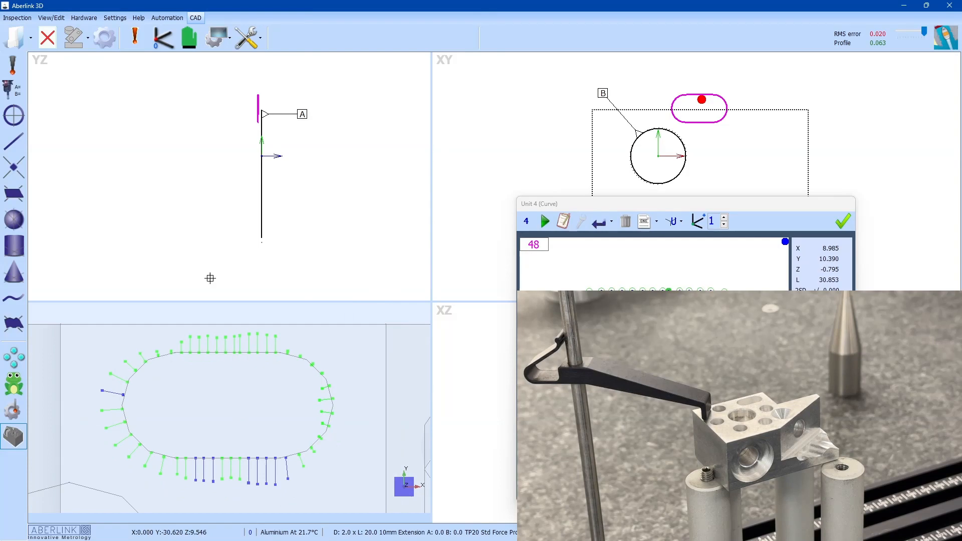
pyautogui.click(247, 38)
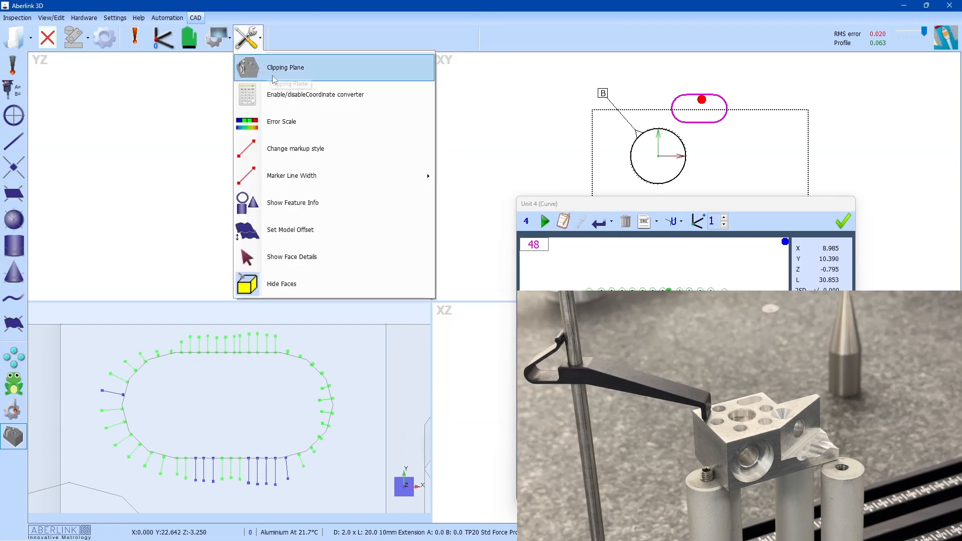
pyautogui.click(327, 197)
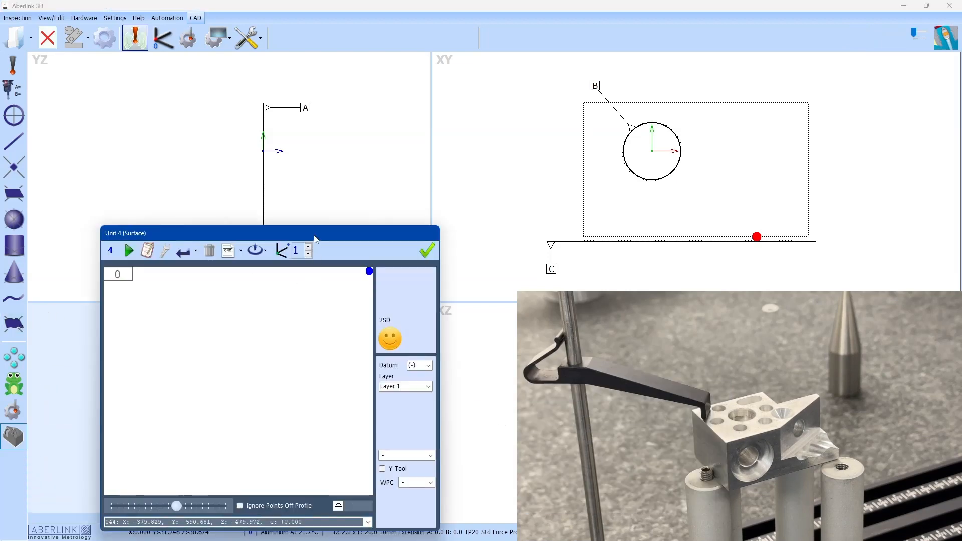
# Create Peck Scan moves with a 1.000 pitch from the Unit 4 surface's taught points and run the scan
pyautogui.moveTo(314, 235); pyautogui.dragTo(321, 237)
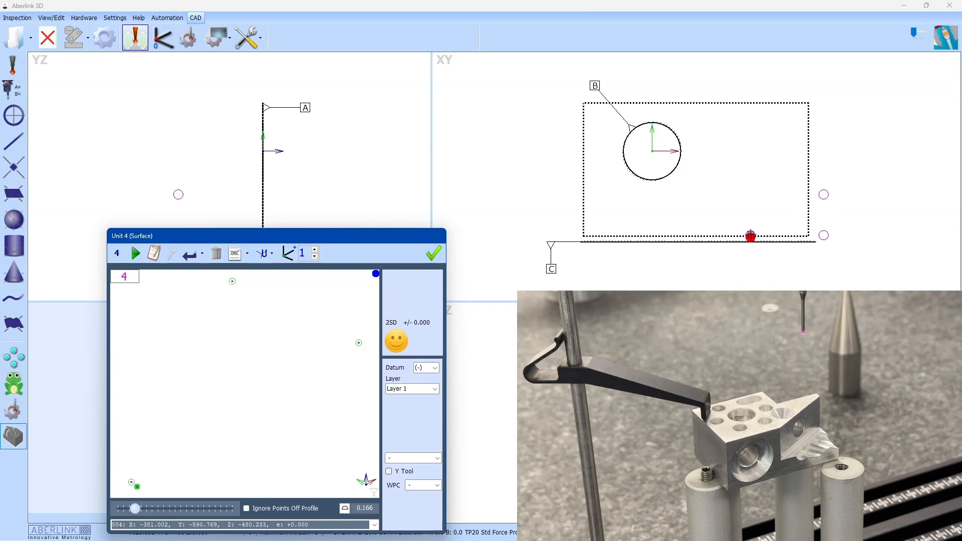
pyautogui.click(235, 253)
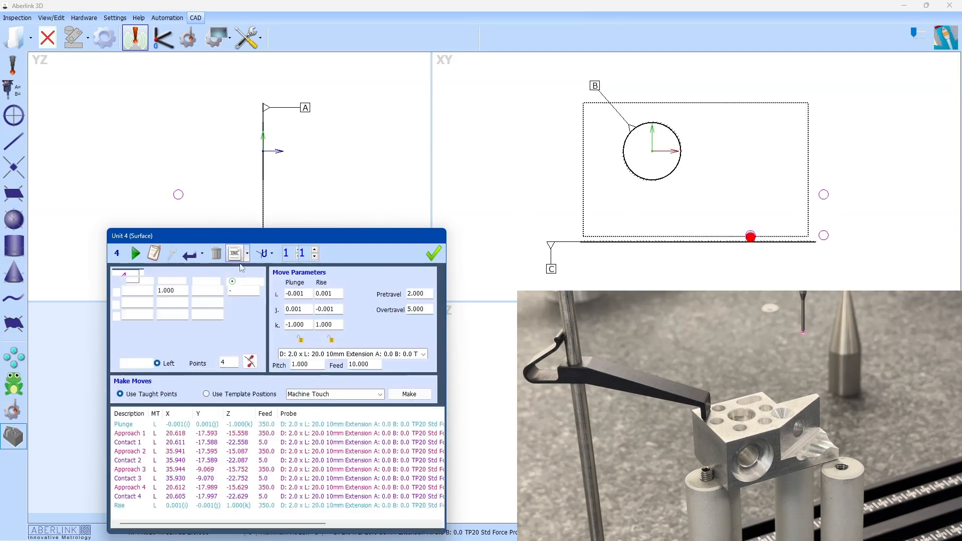
pyautogui.click(382, 394)
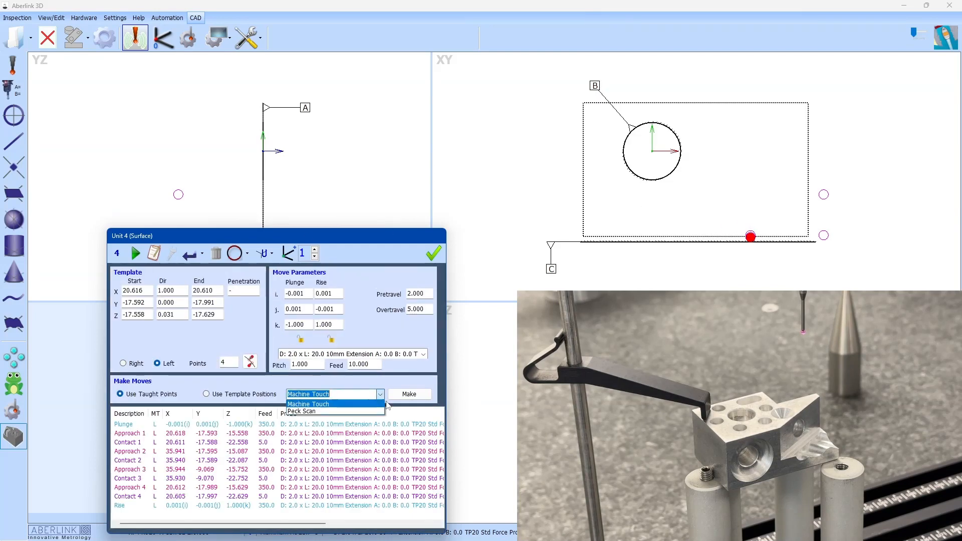
pyautogui.click(330, 416)
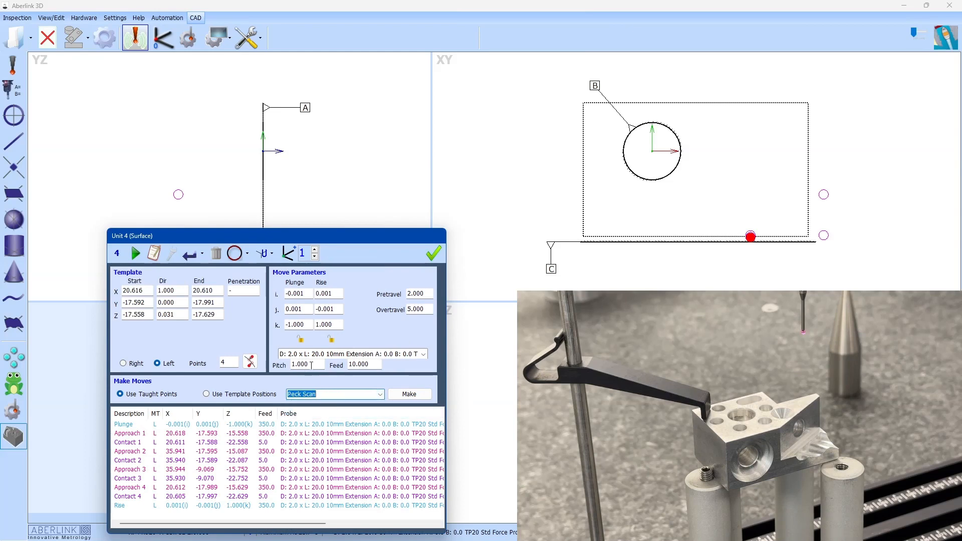
pyautogui.click(410, 395)
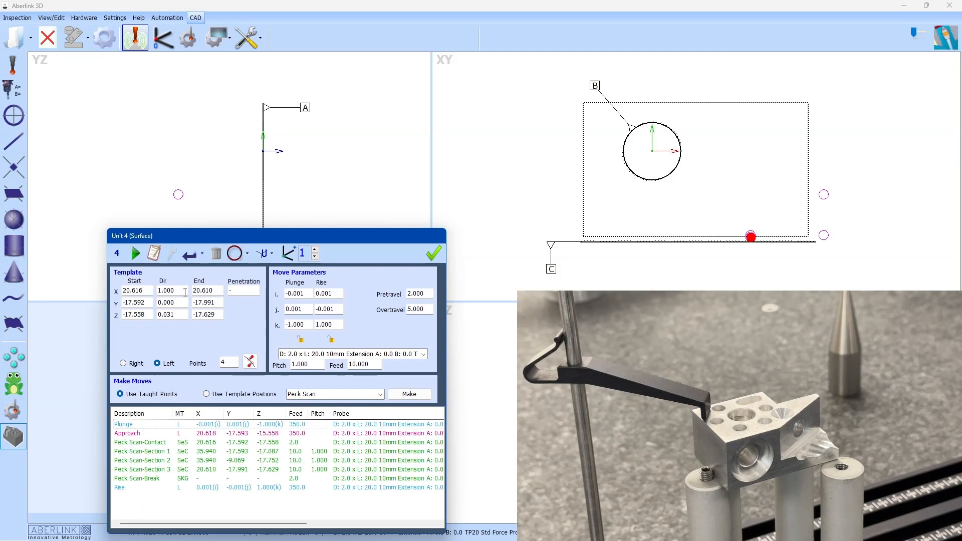
pyautogui.click(135, 253)
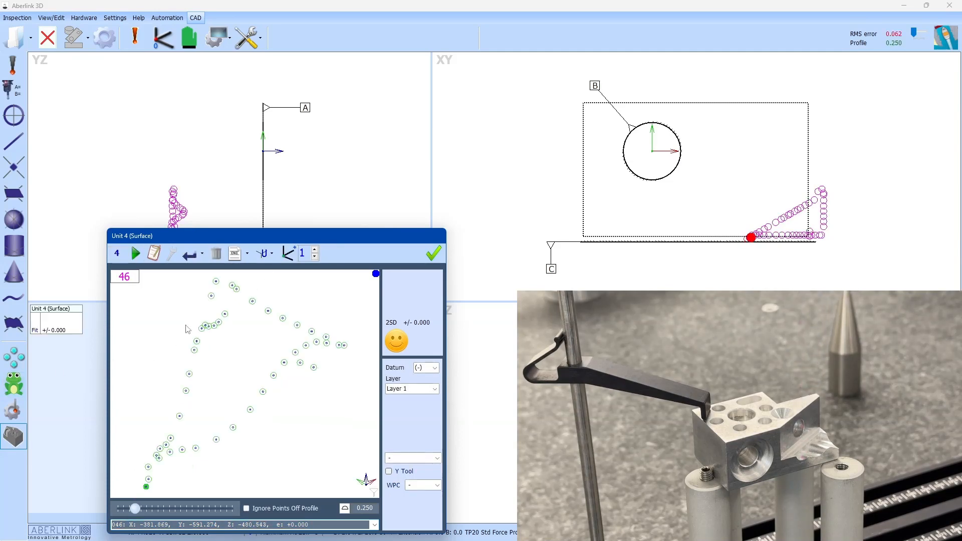
# Move the Unit 4 surface window clear of the CAD view and examine the scanned points on the wavy surface
pyautogui.moveTo(265, 241); pyautogui.dragTo(802, 45)
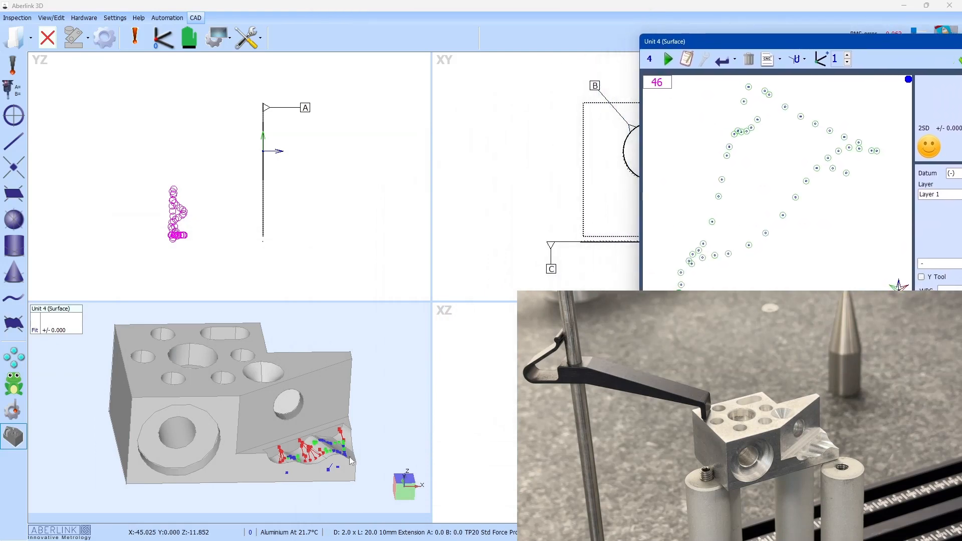
pyautogui.scroll(2, 339, 460)
pyautogui.scroll(2, 336, 456)
pyautogui.moveTo(337, 457); pyautogui.dragTo(307, 456, button='middle')
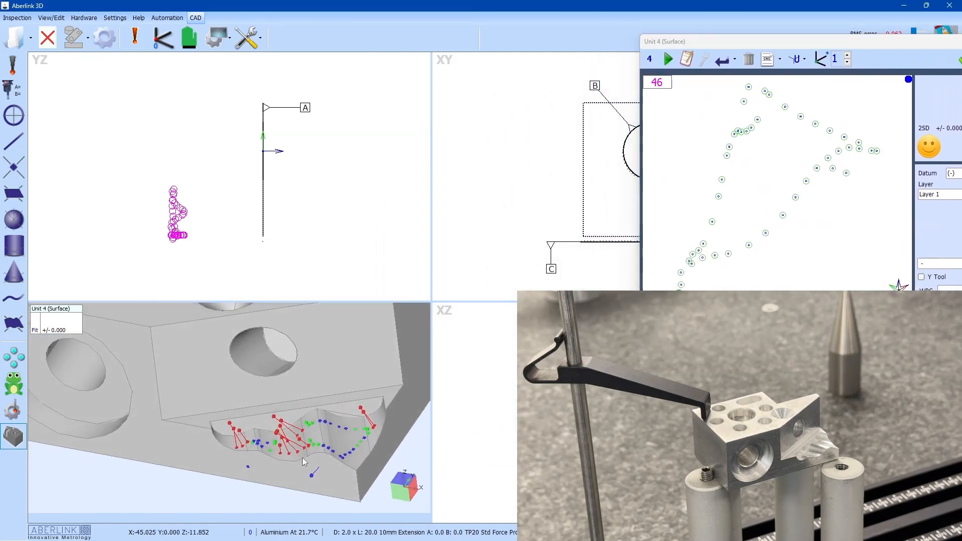
pyautogui.scroll(-2, 185, 436)
pyautogui.scroll(4, 307, 445)
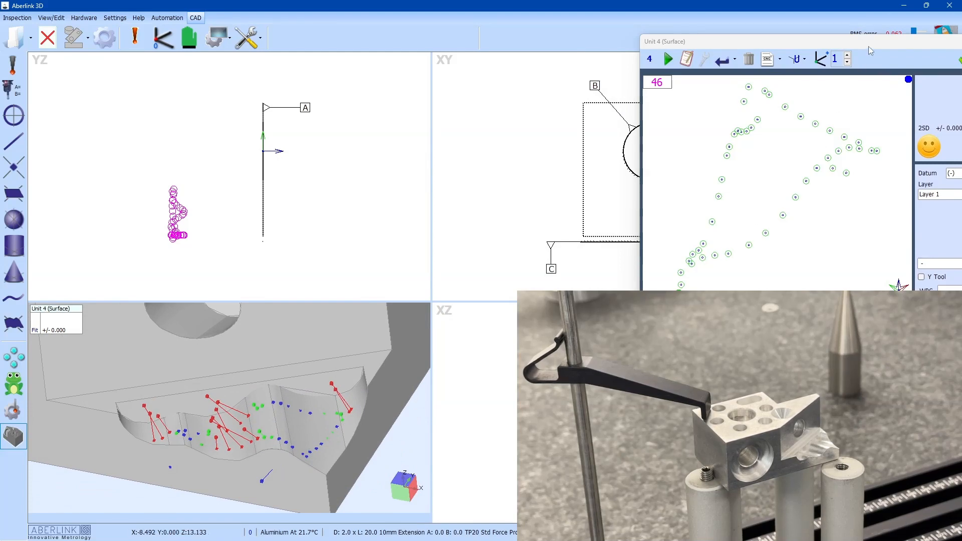
# Make the CAD model almost fully transparent to inspect the wavy surface's deviation markers edge-on
pyautogui.moveTo(867, 46); pyautogui.dragTo(827, 64)
pyautogui.moveTo(914, 38); pyautogui.dragTo(924, 37)
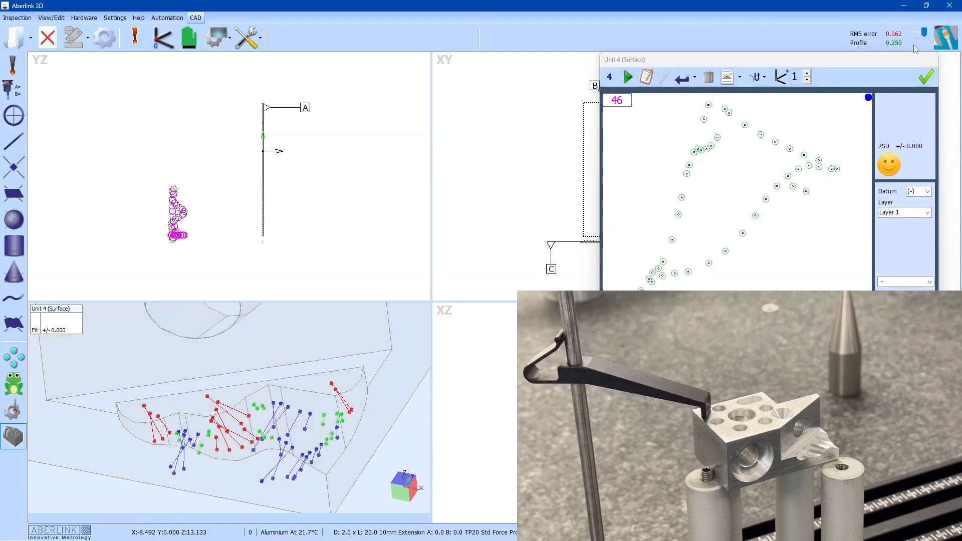
pyautogui.moveTo(349, 422); pyautogui.dragTo(309, 396, button='middle')
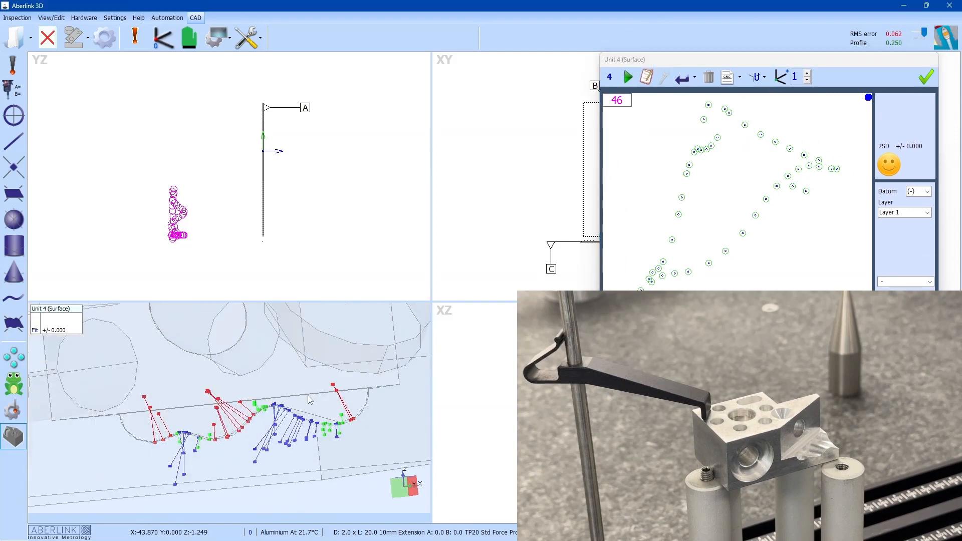
# Set the error scale to about 15.8 and the tolerance to 0.5, using shades to colour the wavy surface's deviations
pyautogui.click(247, 42)
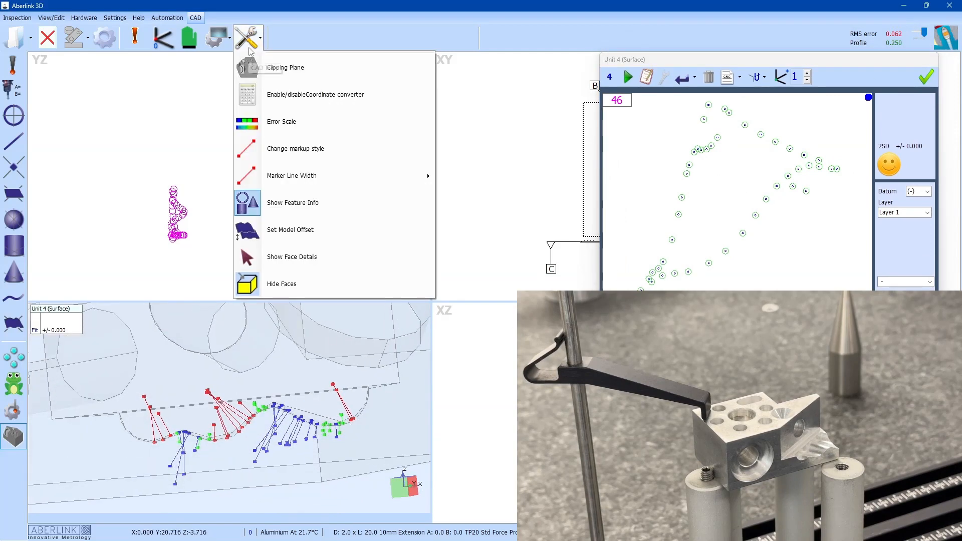
pyautogui.click(281, 121)
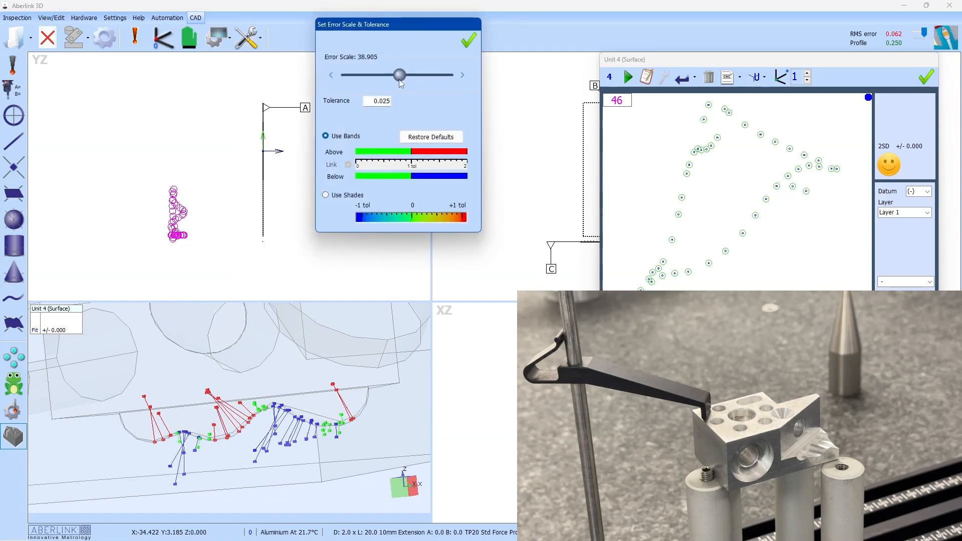
pyautogui.moveTo(401, 82)
pyautogui.mouseDown()
pyautogui.moveTo(378, 83)
pyautogui.moveTo(403, 98)
pyautogui.mouseUp()
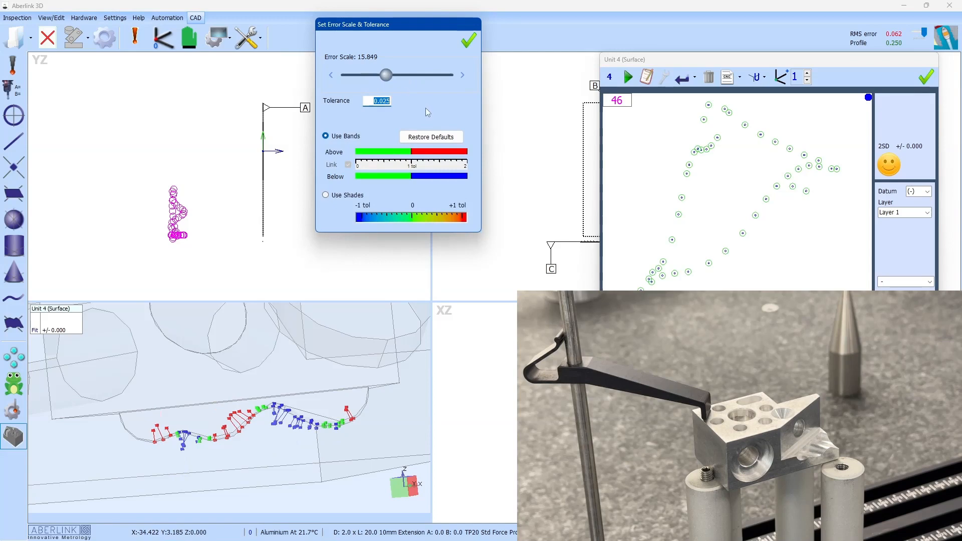
pyautogui.write('0.5')
pyautogui.click(333, 198)
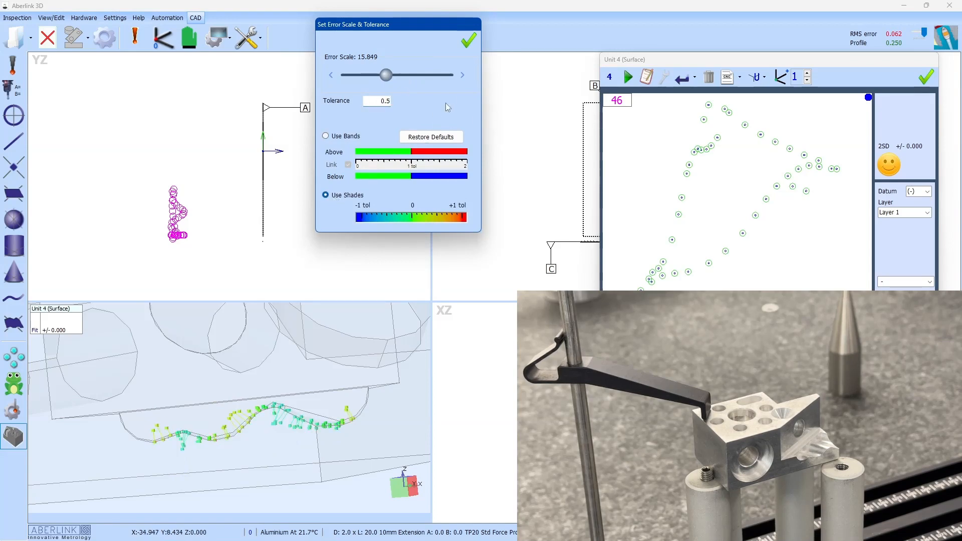
pyautogui.click(469, 40)
pyautogui.moveTo(289, 391); pyautogui.dragTo(307, 404, button='middle')
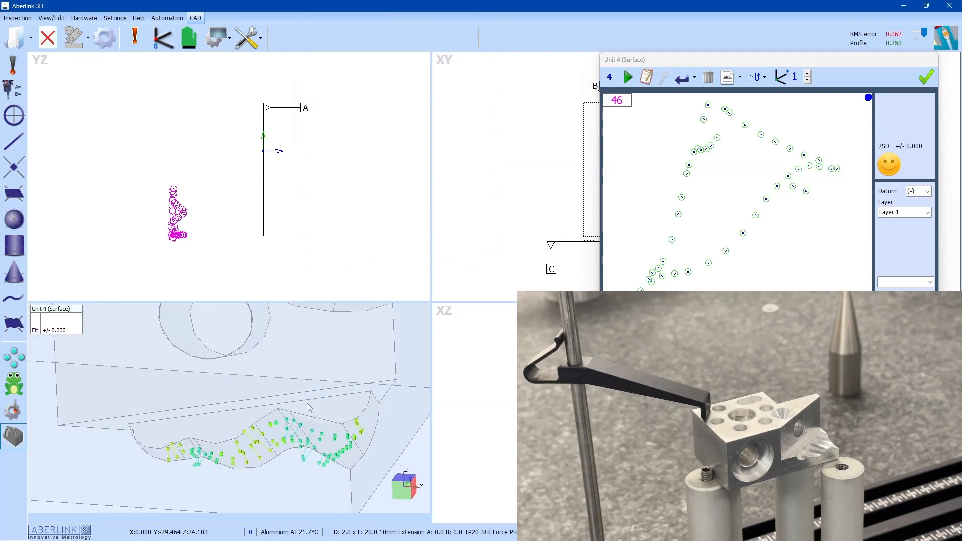
pyautogui.scroll(-2, 149, 376)
pyautogui.scroll(3, 265, 450)
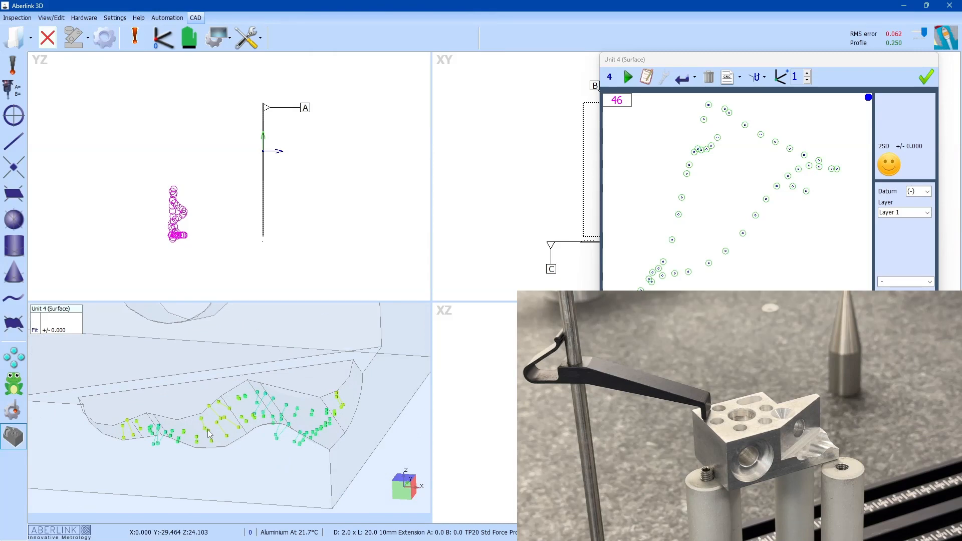
# Accept the Unit 4 surface and place its profile dimension beside the scanned points in the XY view
pyautogui.click(927, 78)
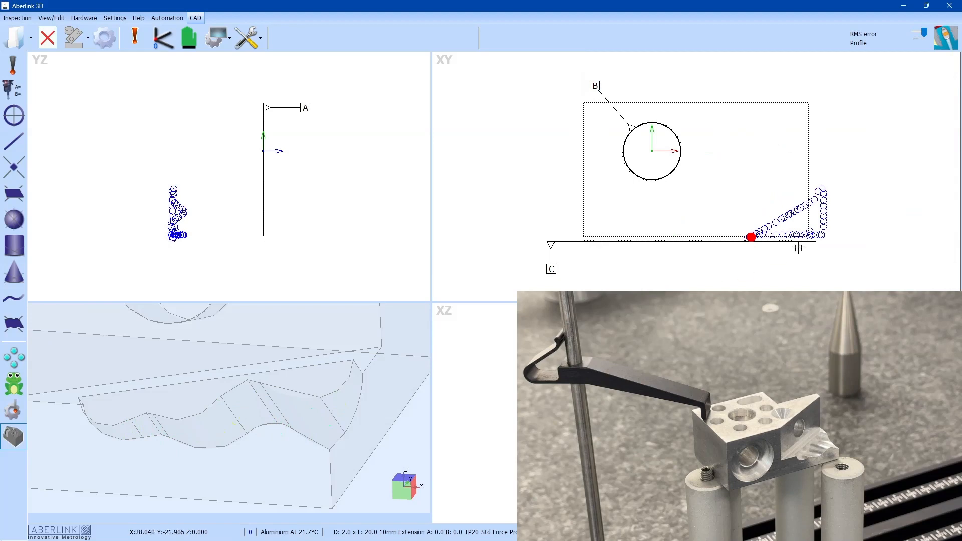
pyautogui.doubleClick(826, 221)
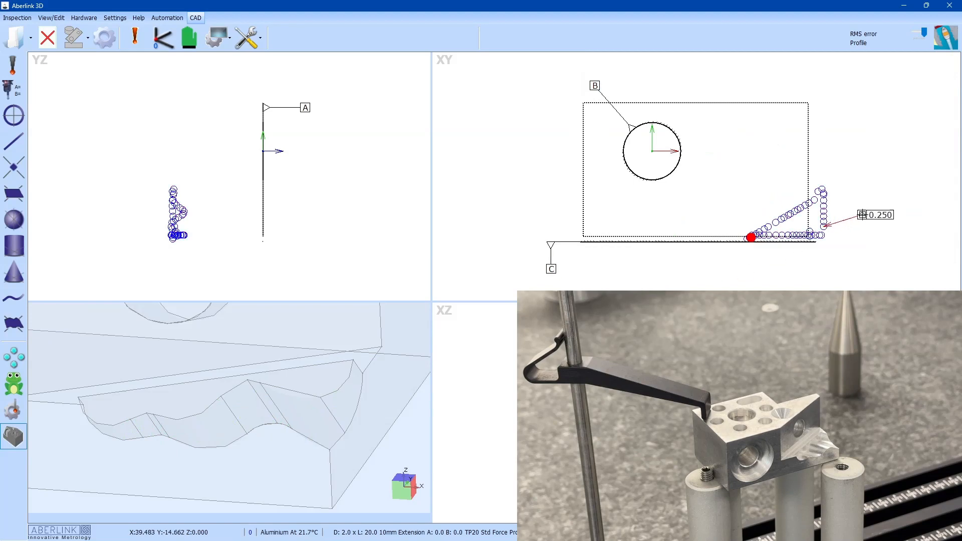
pyautogui.click(879, 207)
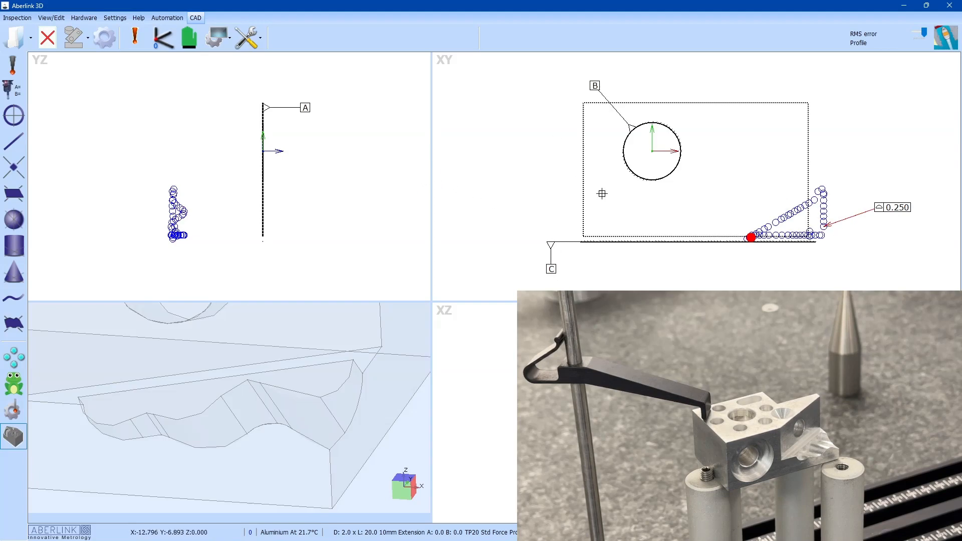
# Add datums A, B and C to the surface profile dimension and reposition its label closer to the scanned points
pyautogui.doubleClick(892, 206)
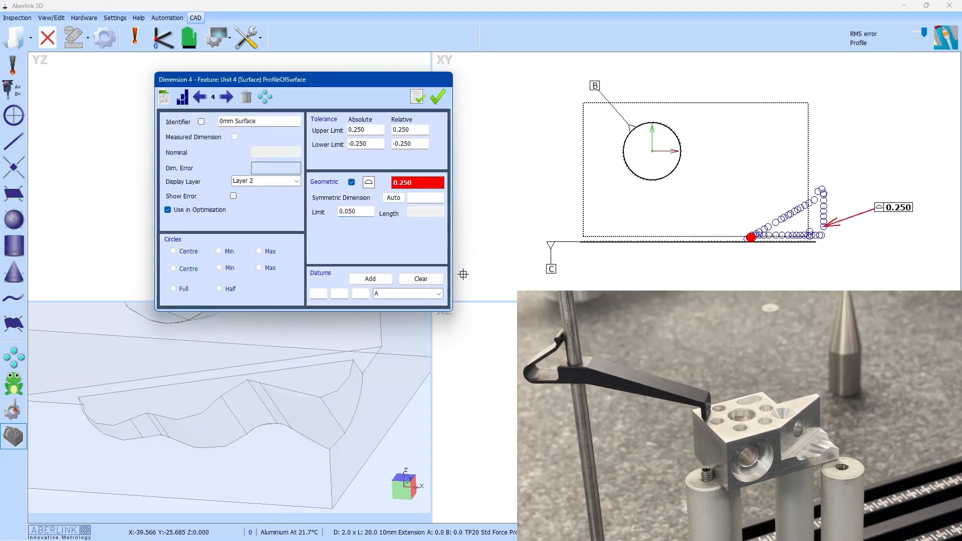
pyautogui.click(370, 278)
pyautogui.click(434, 292)
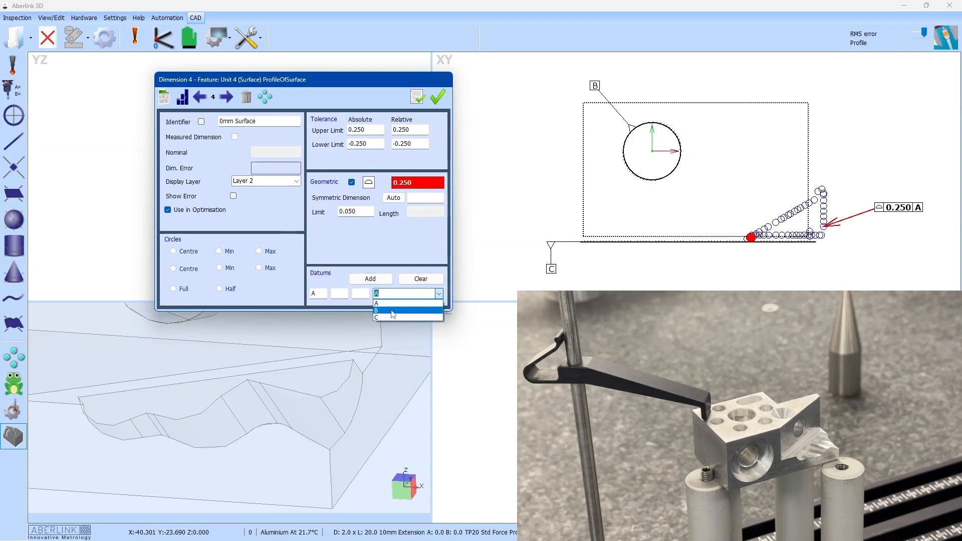
pyautogui.click(396, 310)
pyautogui.click(370, 279)
pyautogui.click(438, 293)
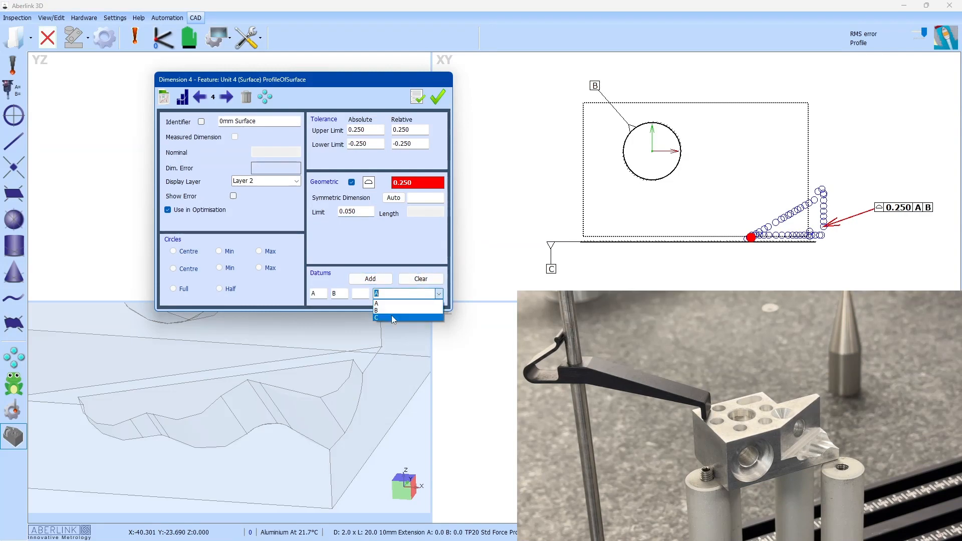
pyautogui.click(395, 318)
pyautogui.click(380, 282)
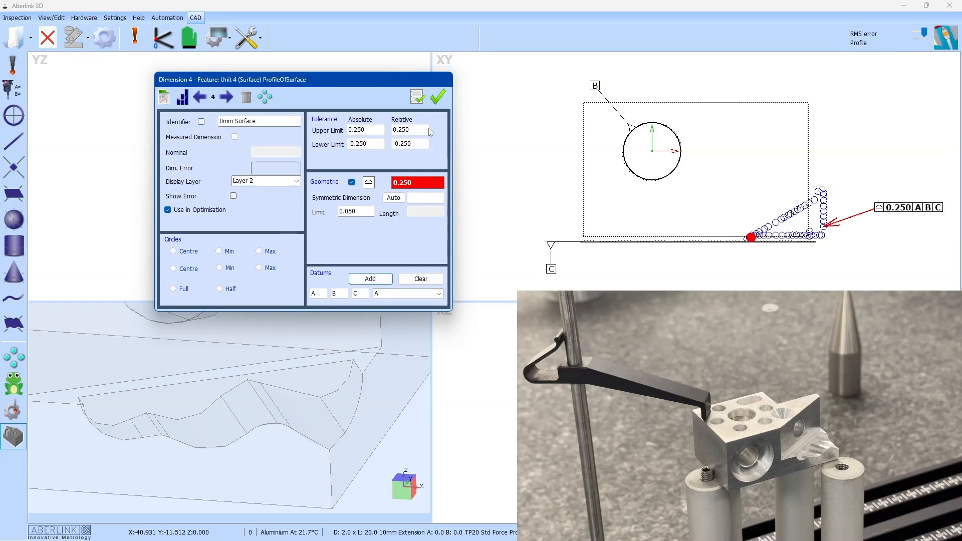
pyautogui.click(437, 96)
pyautogui.moveTo(878, 207); pyautogui.dragTo(859, 208)
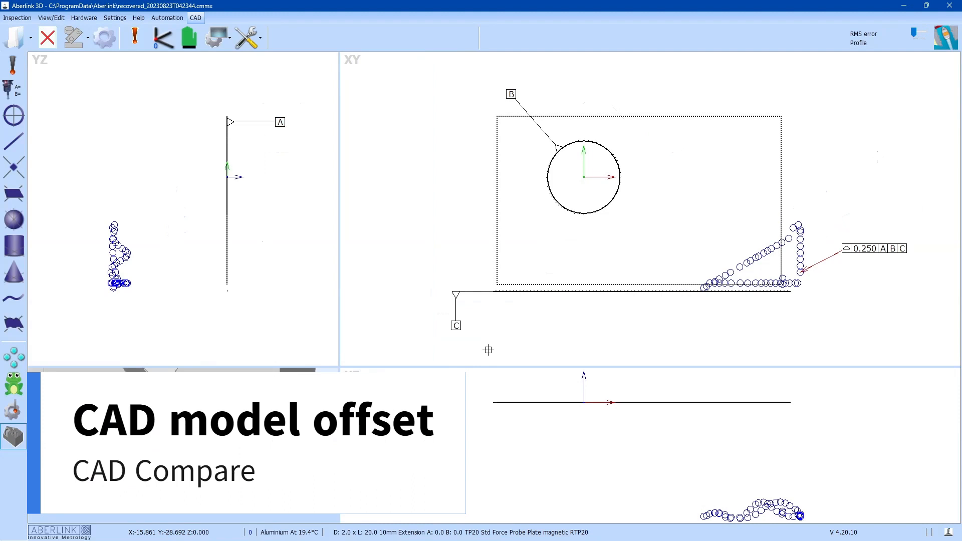
# Open the CAD model offset settings for the Unit 4 surface, with both windows placed clear of each other
pyautogui.click(248, 37)
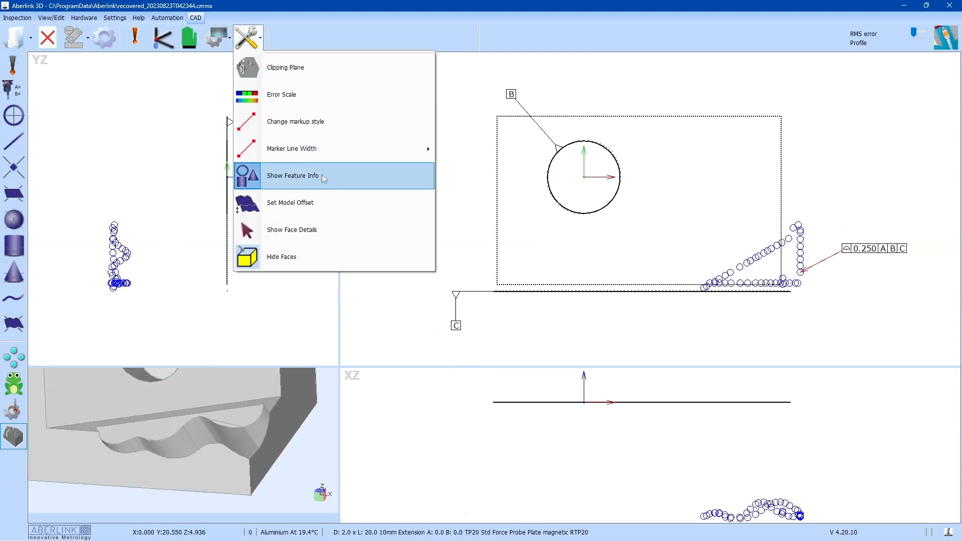
pyautogui.click(294, 205)
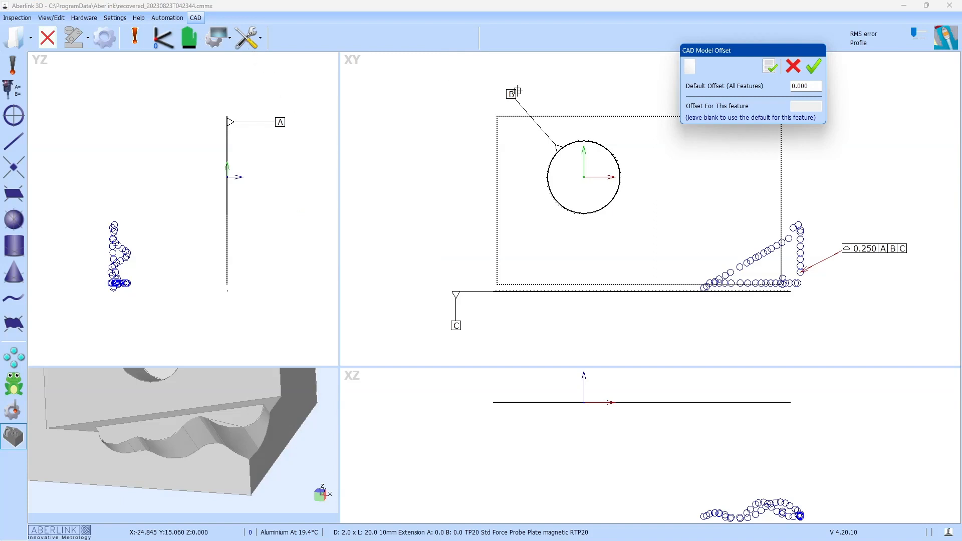
pyautogui.moveTo(740, 48); pyautogui.dragTo(695, 79)
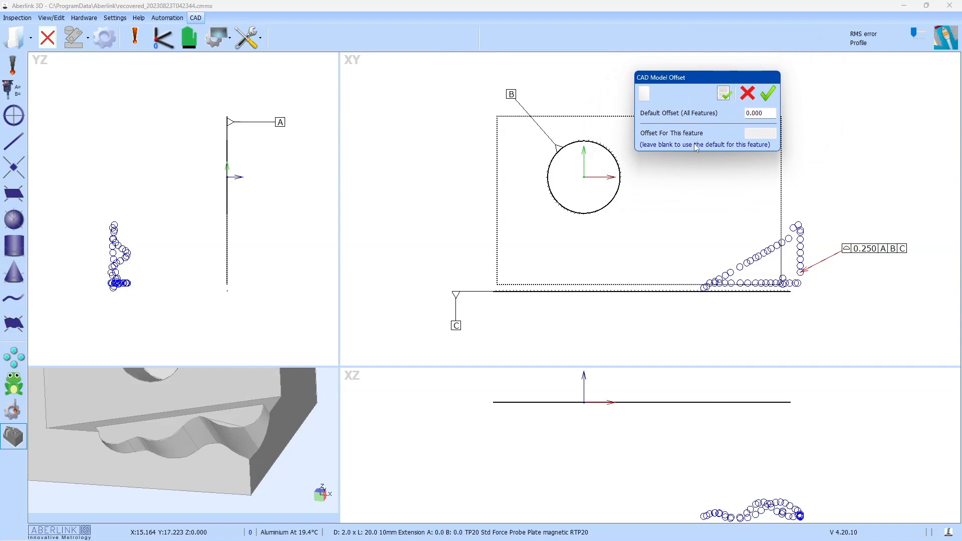
pyautogui.click(801, 227)
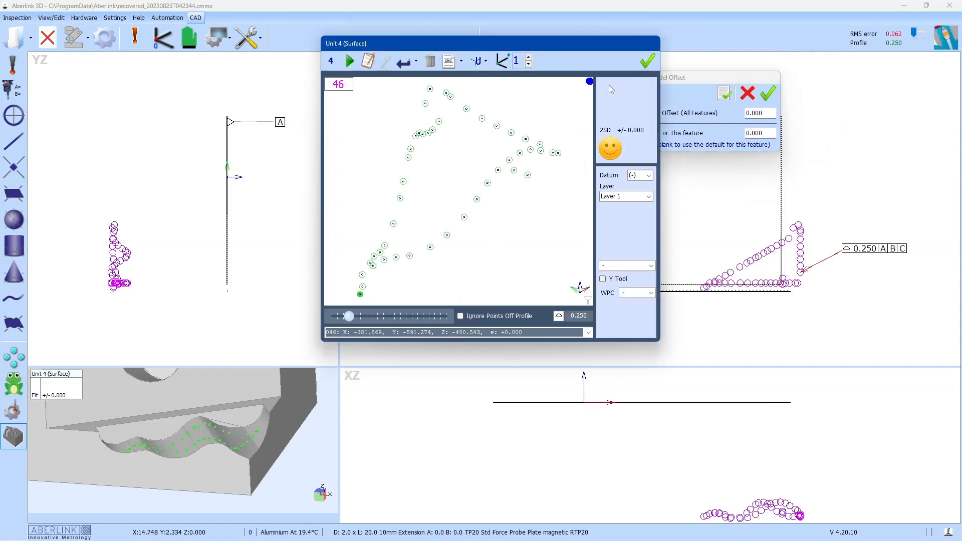
pyautogui.moveTo(564, 50); pyautogui.dragTo(508, 38)
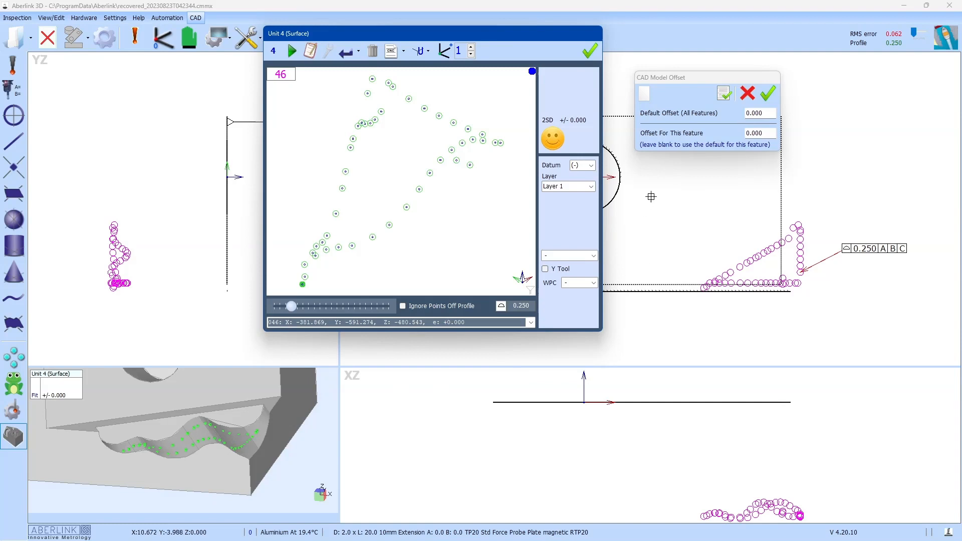
pyautogui.click(692, 84)
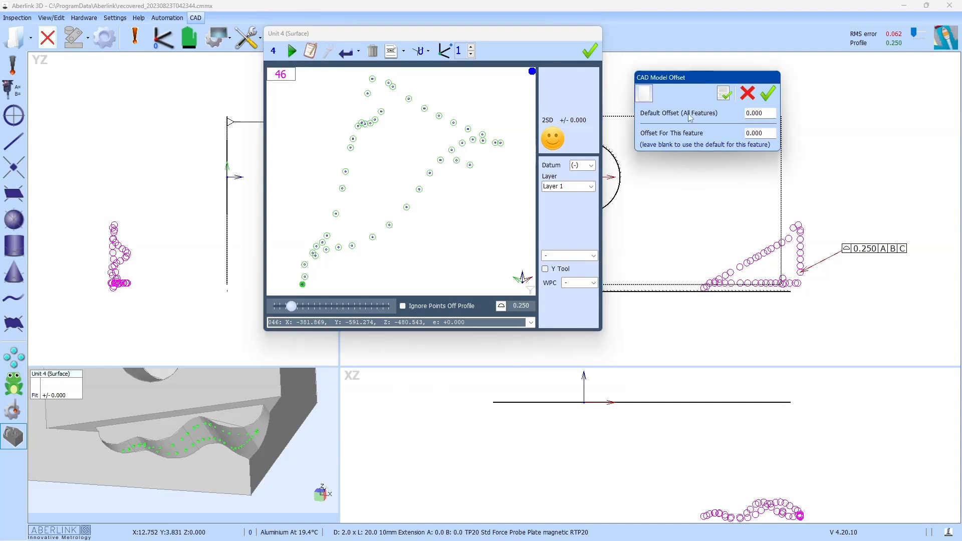
# Try an offset of 2.0 for the Unit 4 surface only, and replace it with an applied offset of -2.0
pyautogui.doubleClick(765, 113)
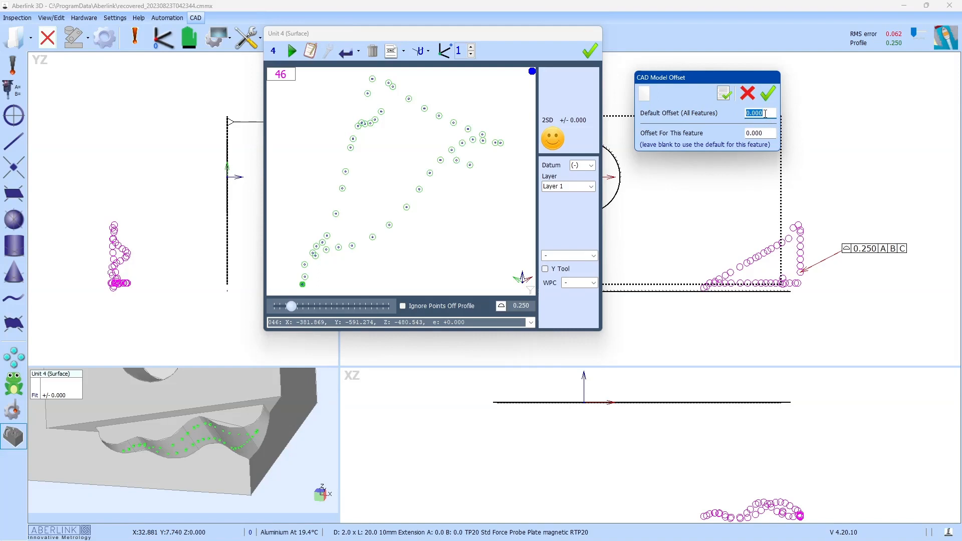
pyautogui.doubleClick(765, 134)
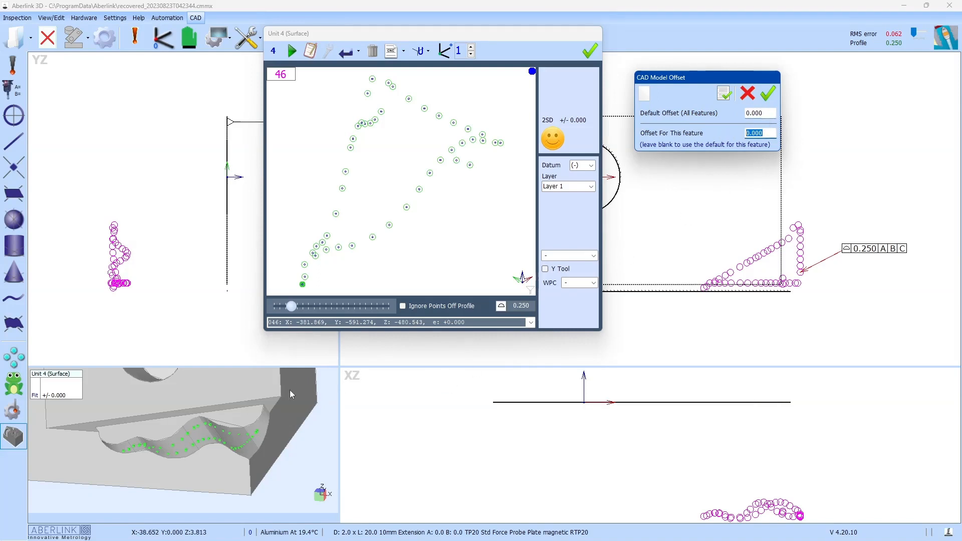
pyautogui.write('2.0')
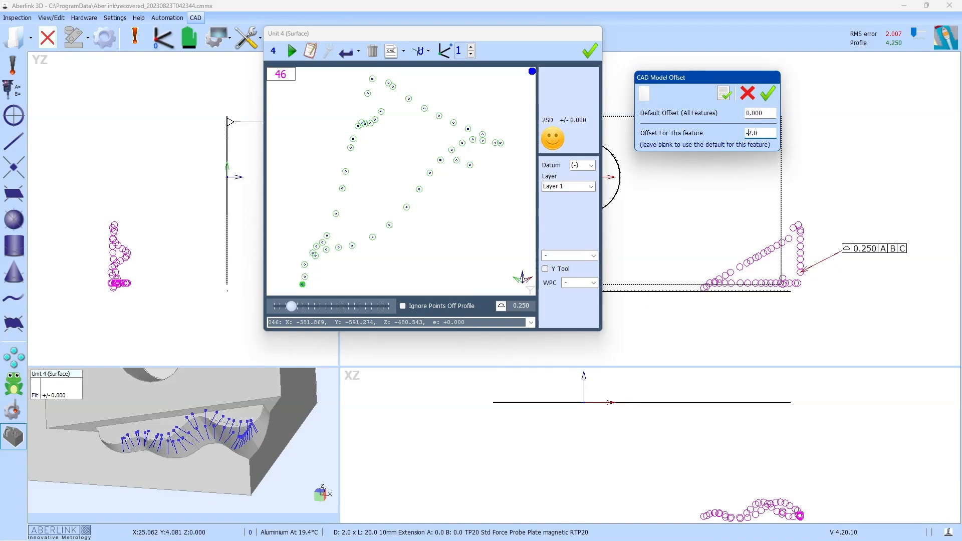
pyautogui.click(724, 93)
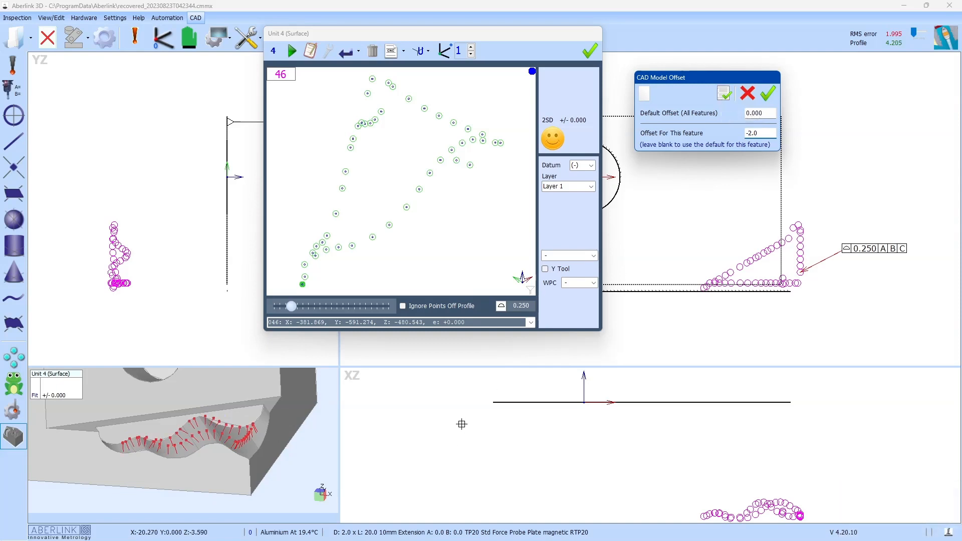